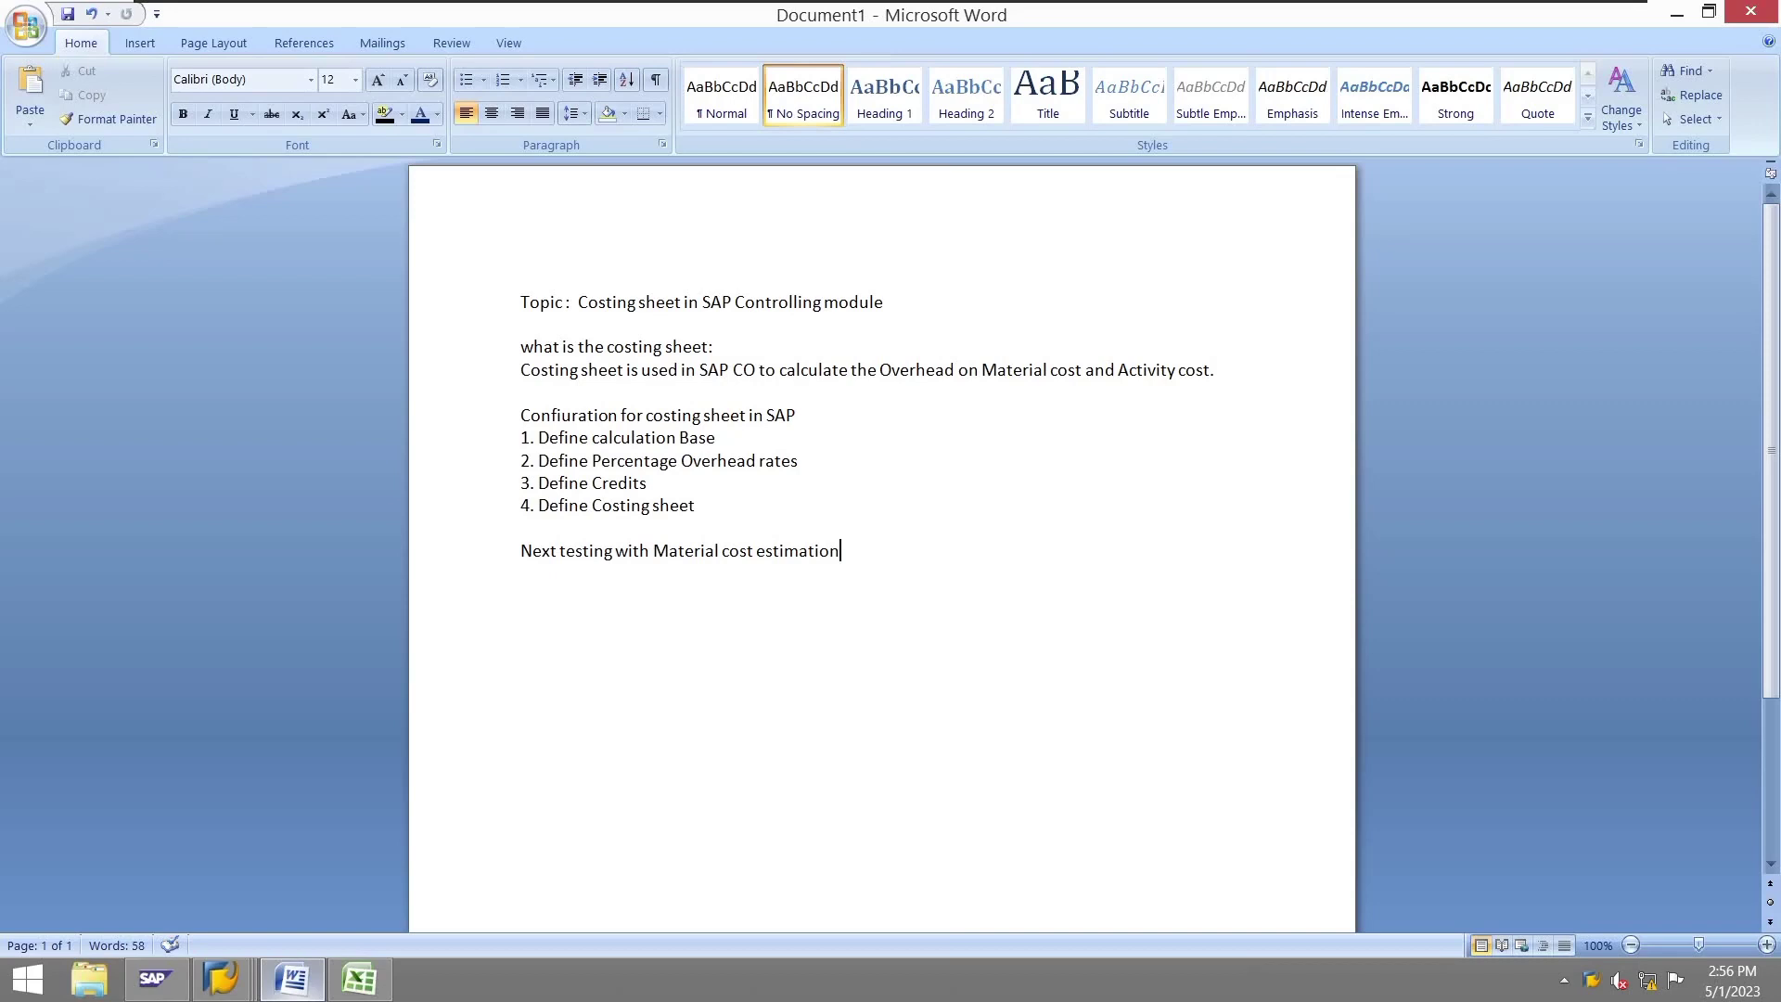
# Review the four costing sheet configuration steps and the material cost estimation testing line in the Word notes
pyautogui.moveTo(520, 415)
pyautogui.mouseDown()
pyautogui.moveTo(726, 437)
pyautogui.moveTo(795, 415)
pyautogui.moveTo(715, 437)
pyautogui.moveTo(538, 437)
pyautogui.mouseUp()
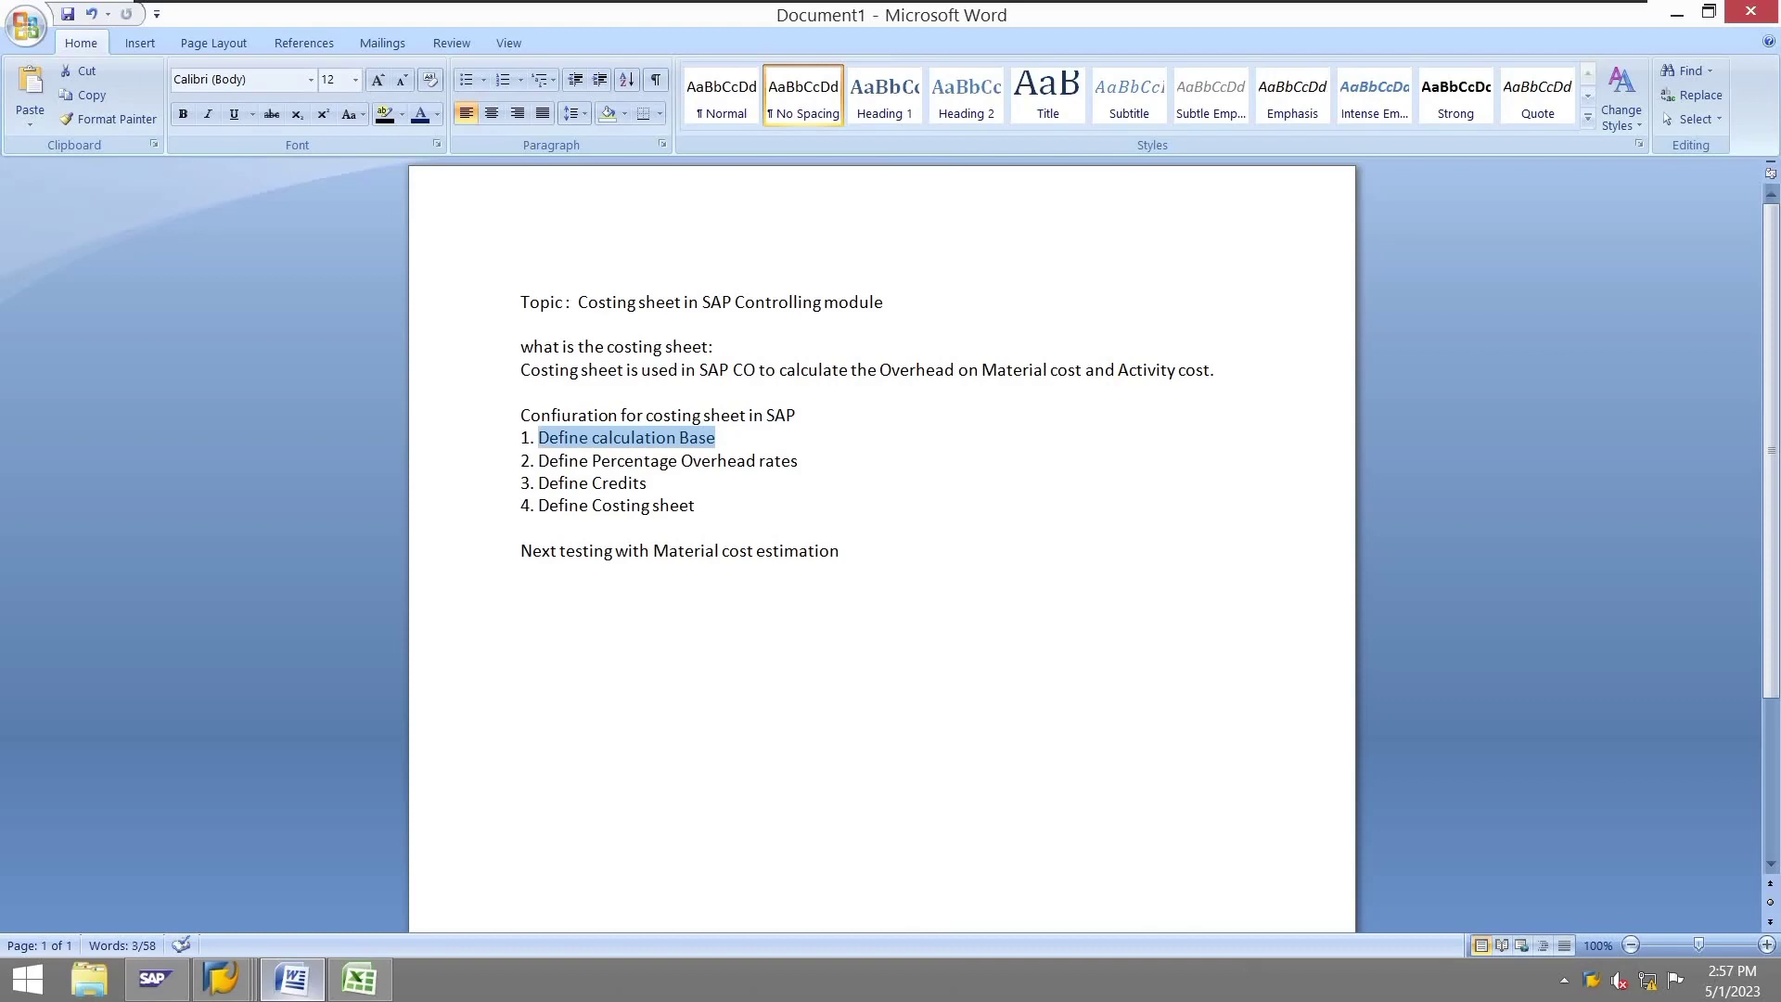
pyautogui.moveTo(538, 460); pyautogui.dragTo(798, 460)
pyautogui.moveTo(530, 482); pyautogui.dragTo(647, 482)
pyautogui.moveTo(539, 505); pyautogui.dragTo(706, 505)
pyautogui.moveTo(521, 550); pyautogui.dragTo(851, 550)
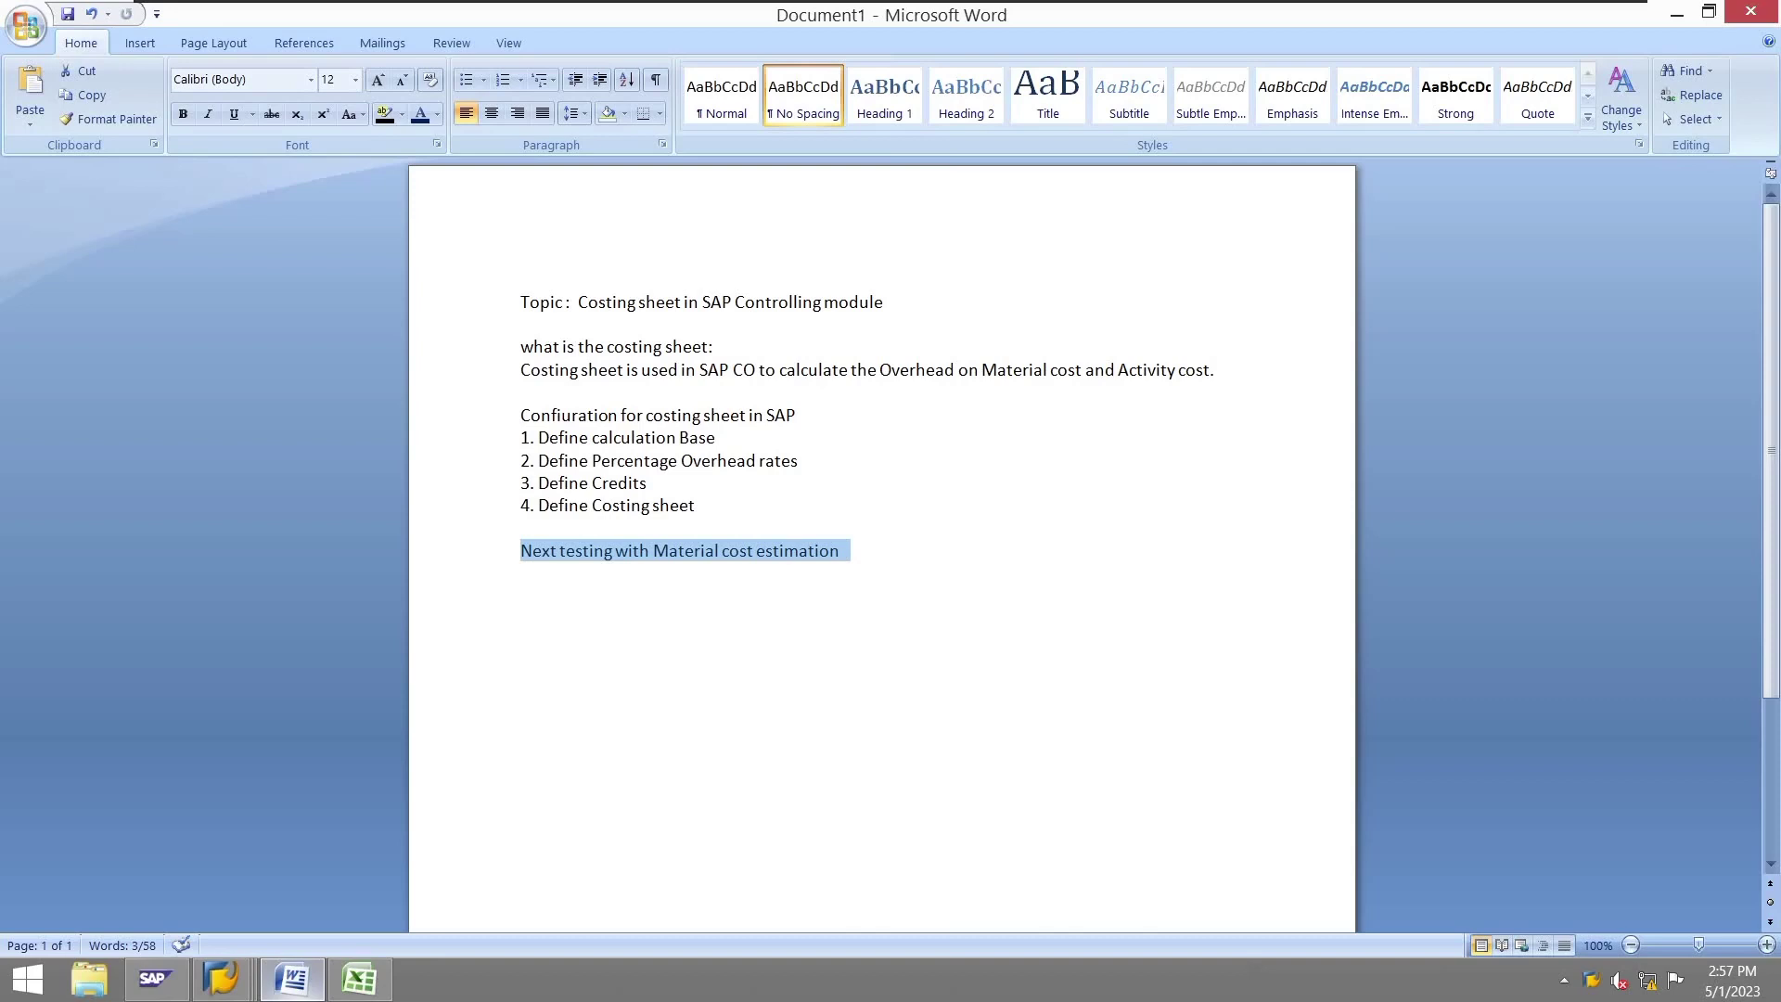
pyautogui.click(716, 550)
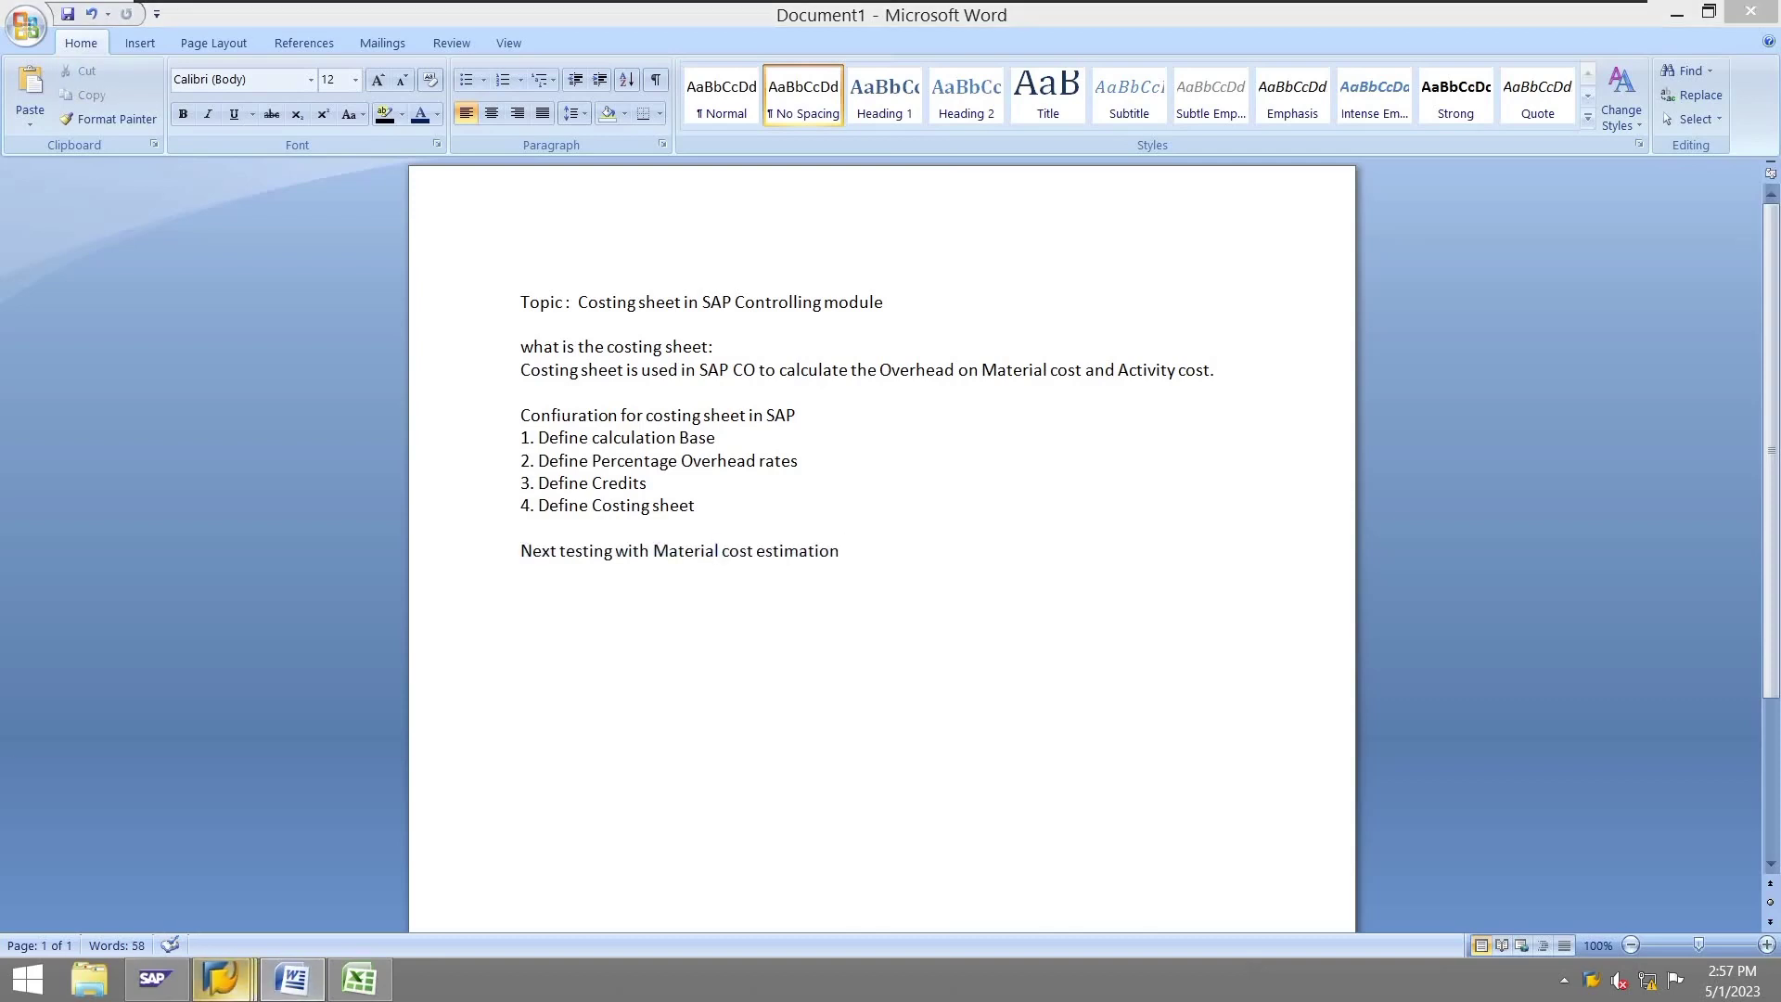
# Switch to SAP and show the details of calculation base CMAT for controlling area CCOA
pyautogui.moveTo(222, 979)
pyautogui.click(397, 853)
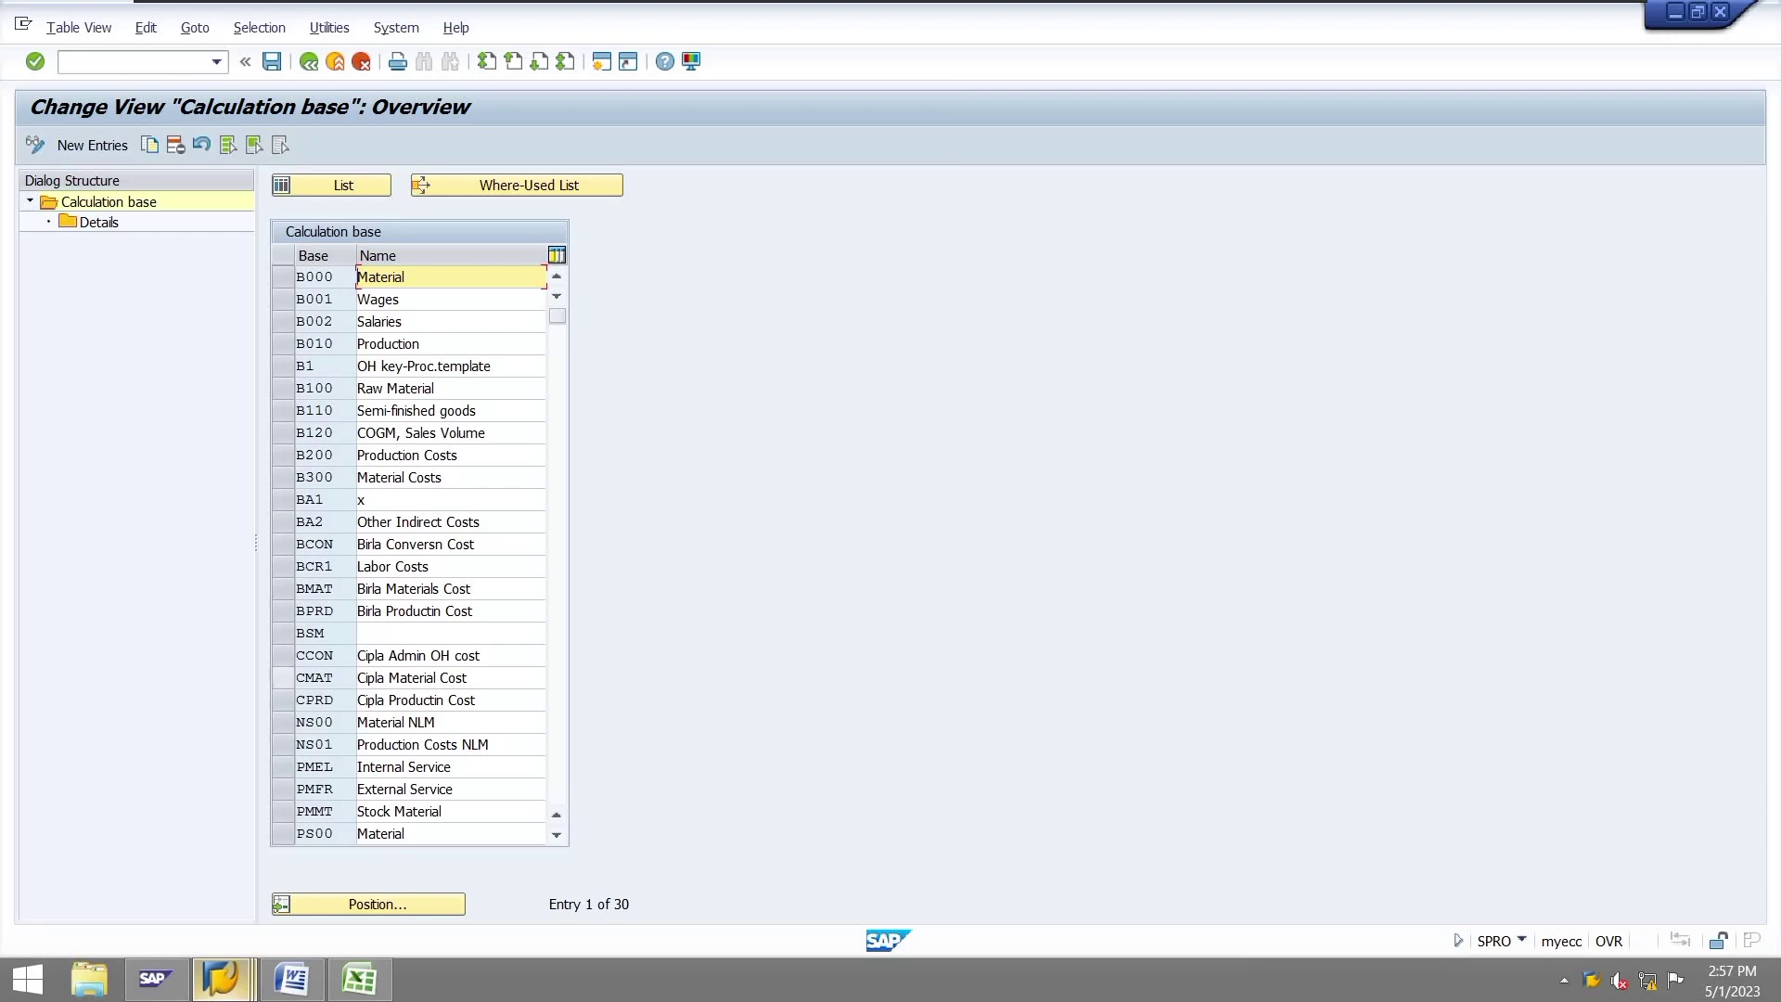
pyautogui.click(283, 678)
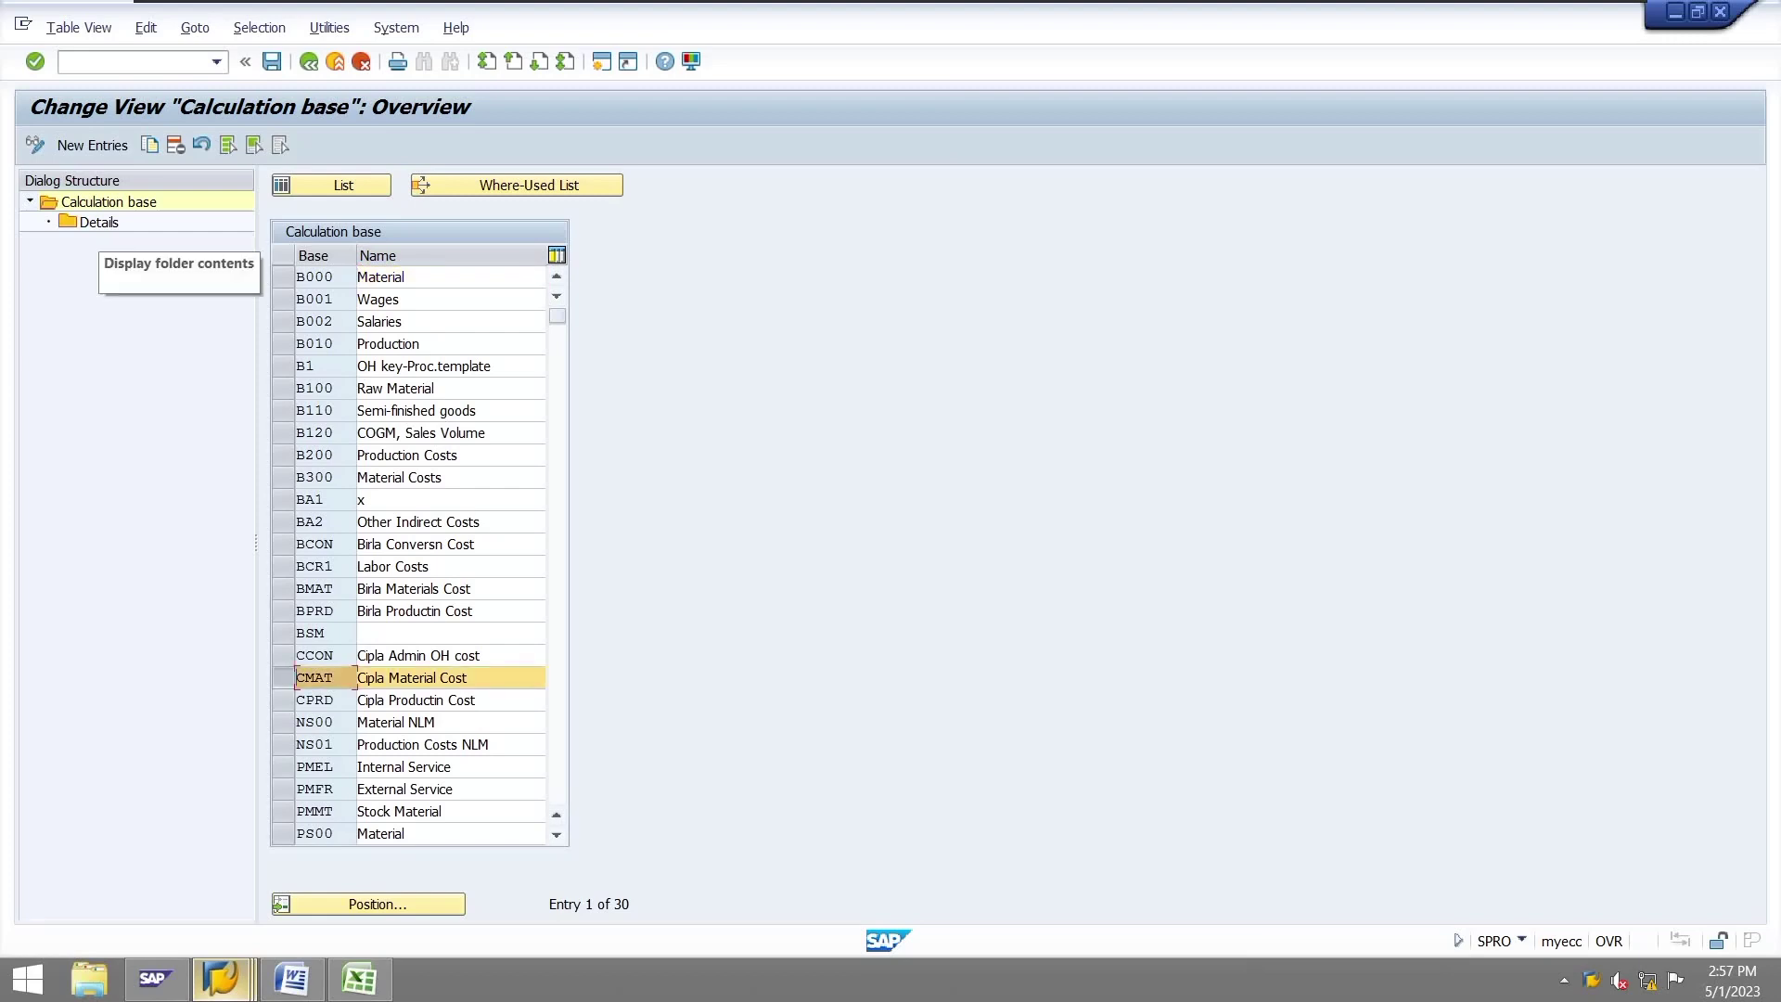
pyautogui.doubleClick(98, 223)
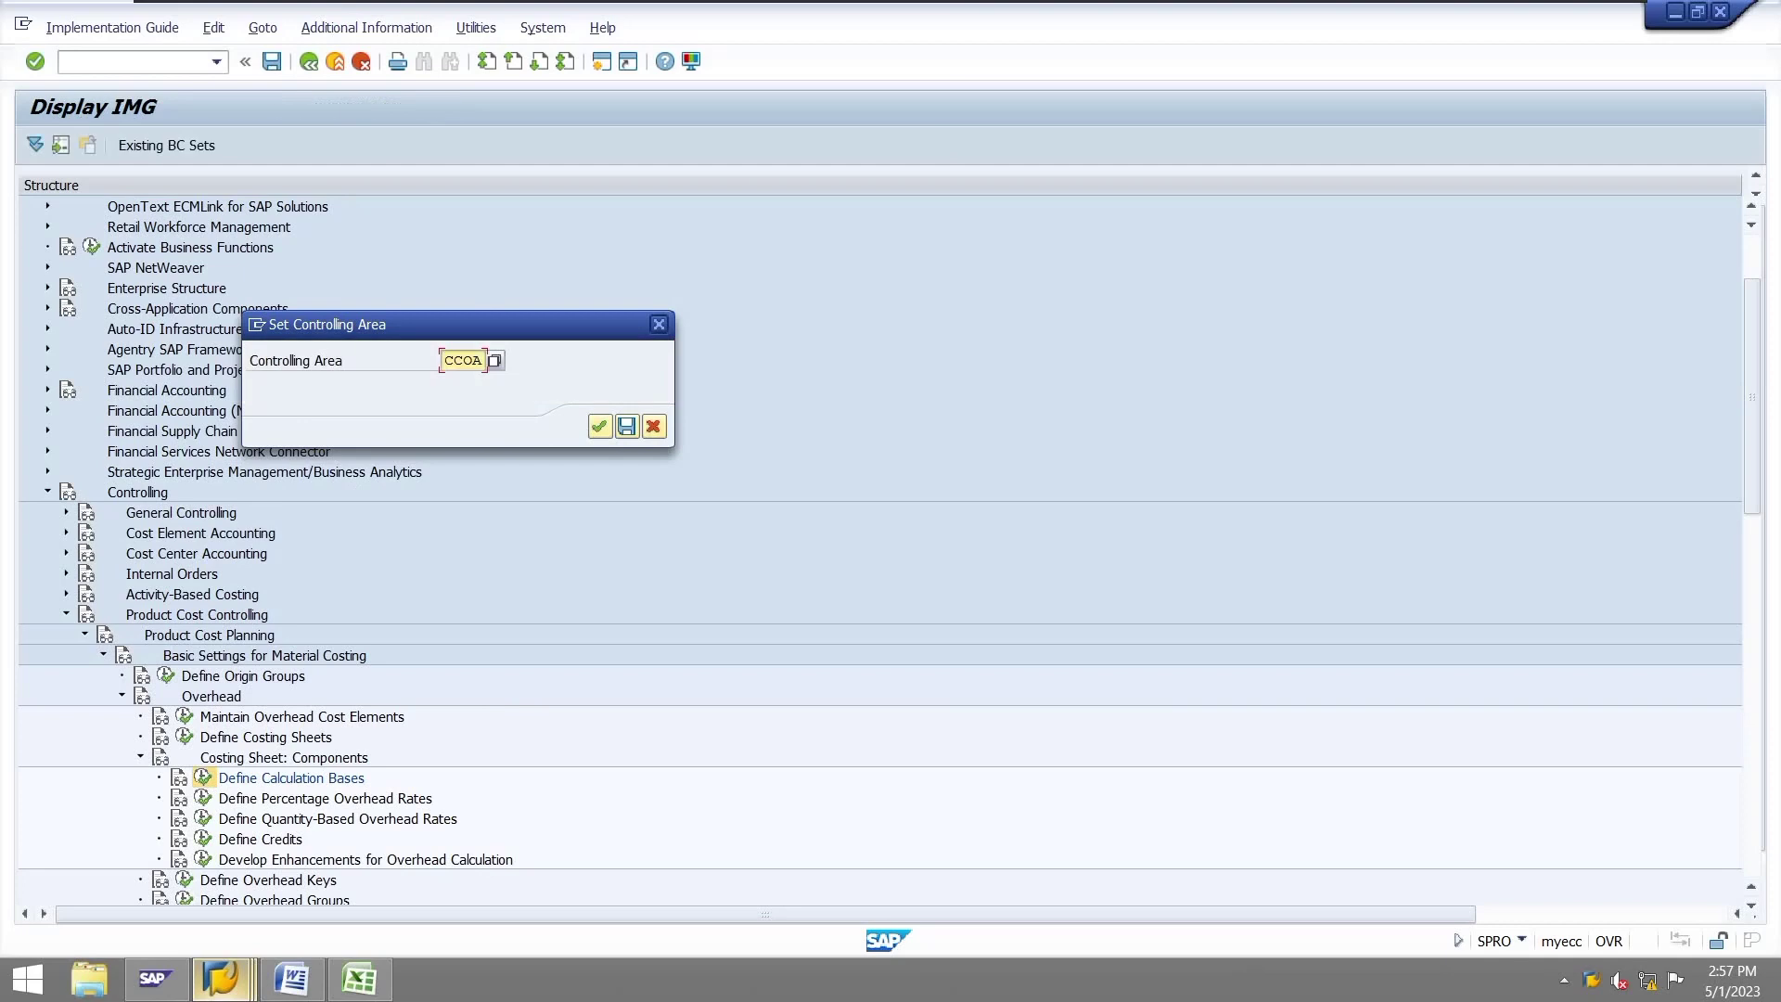
pyautogui.click(599, 426)
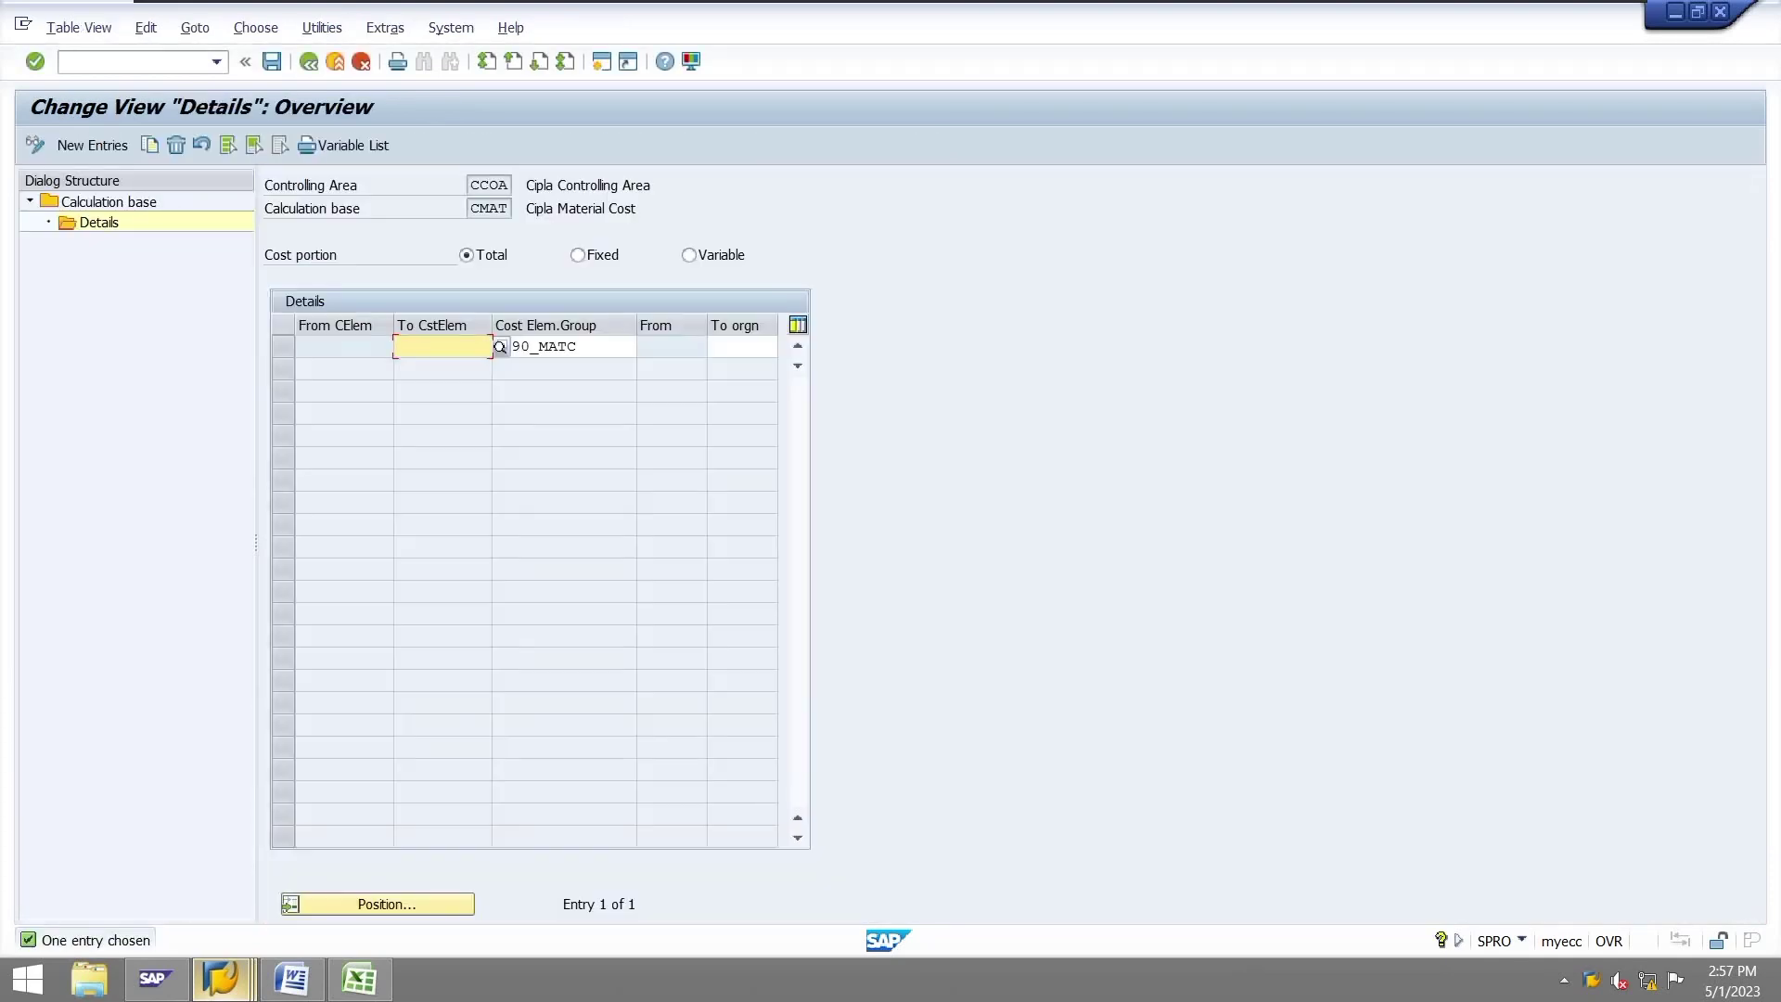
pyautogui.click(579, 347)
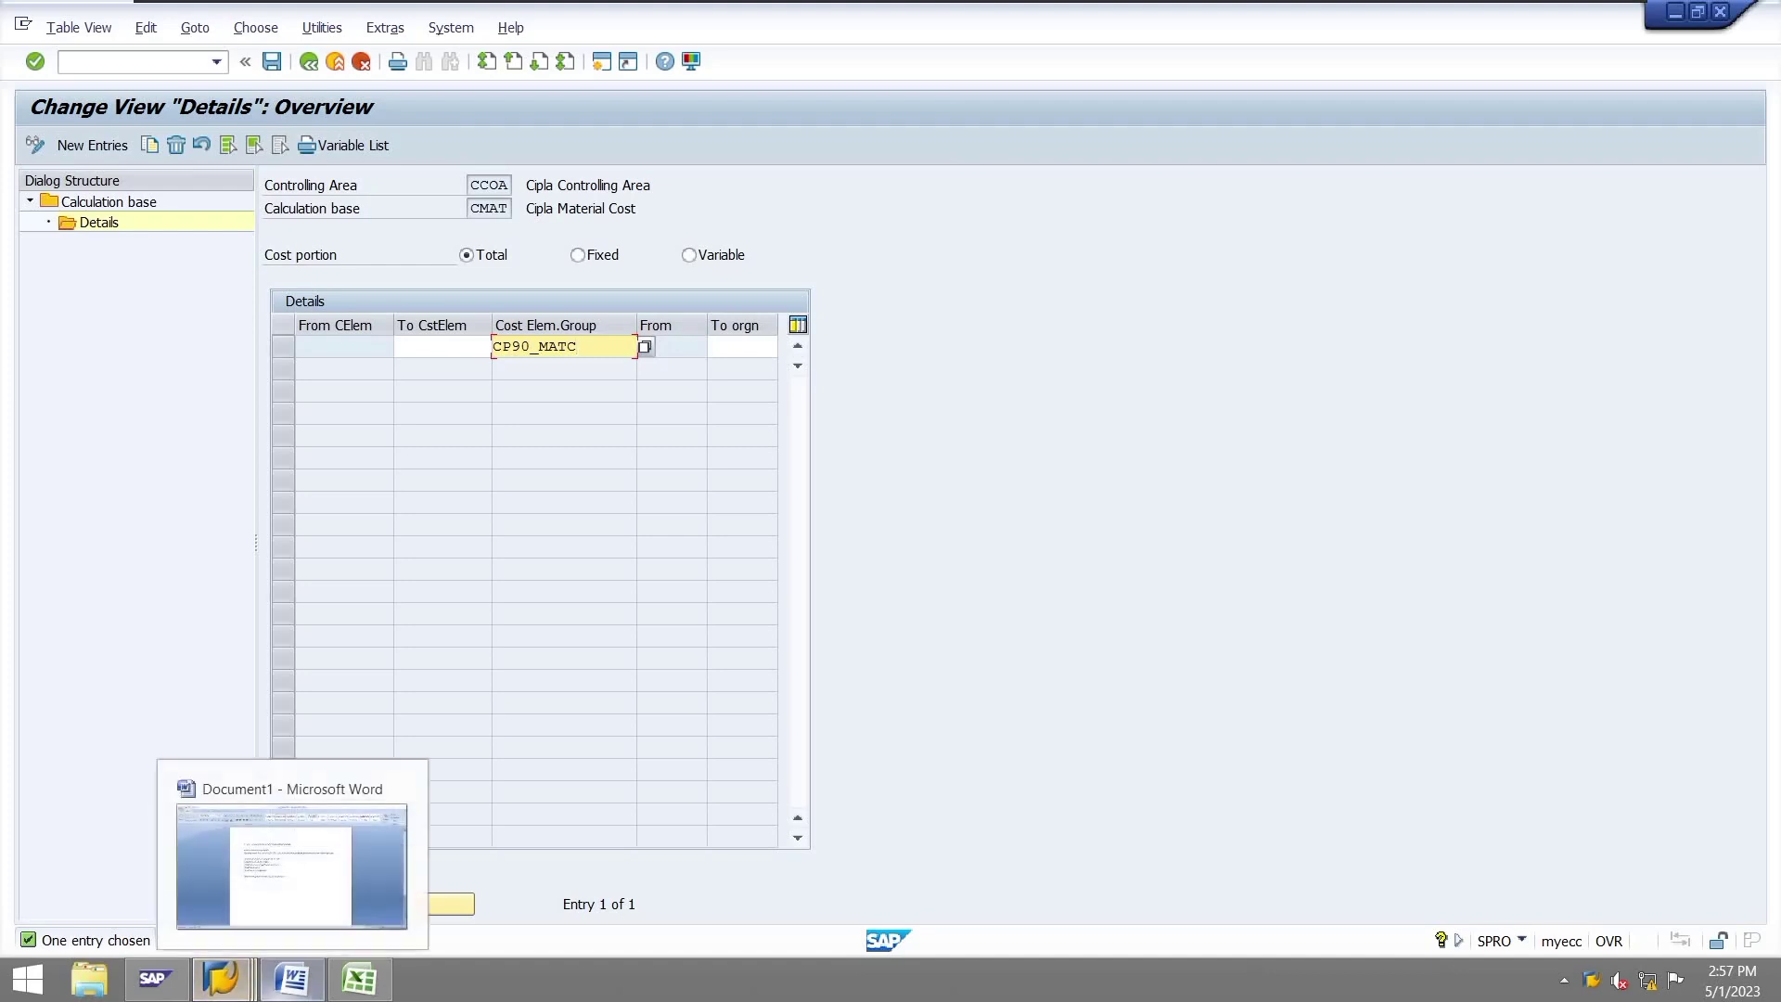
# Examine the cost elements of group CP90_MATC in the cost element group session, then return to its initial screen
pyautogui.moveTo(220, 978)
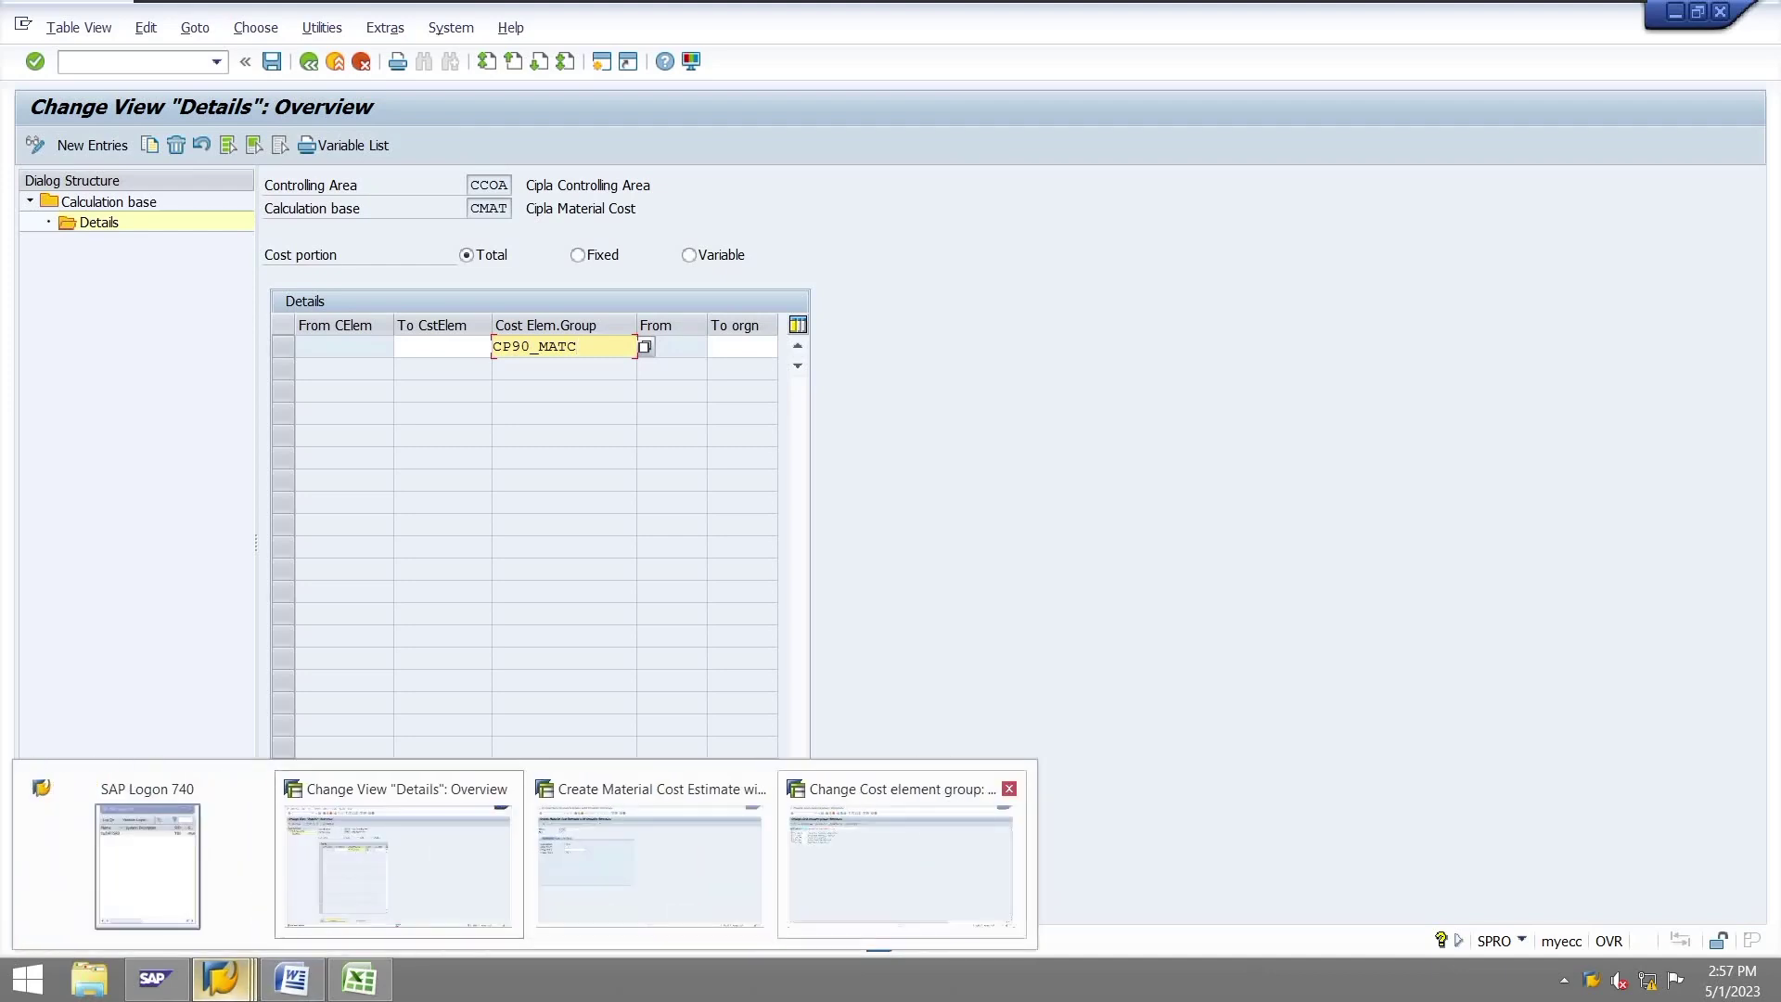
pyautogui.click(900, 858)
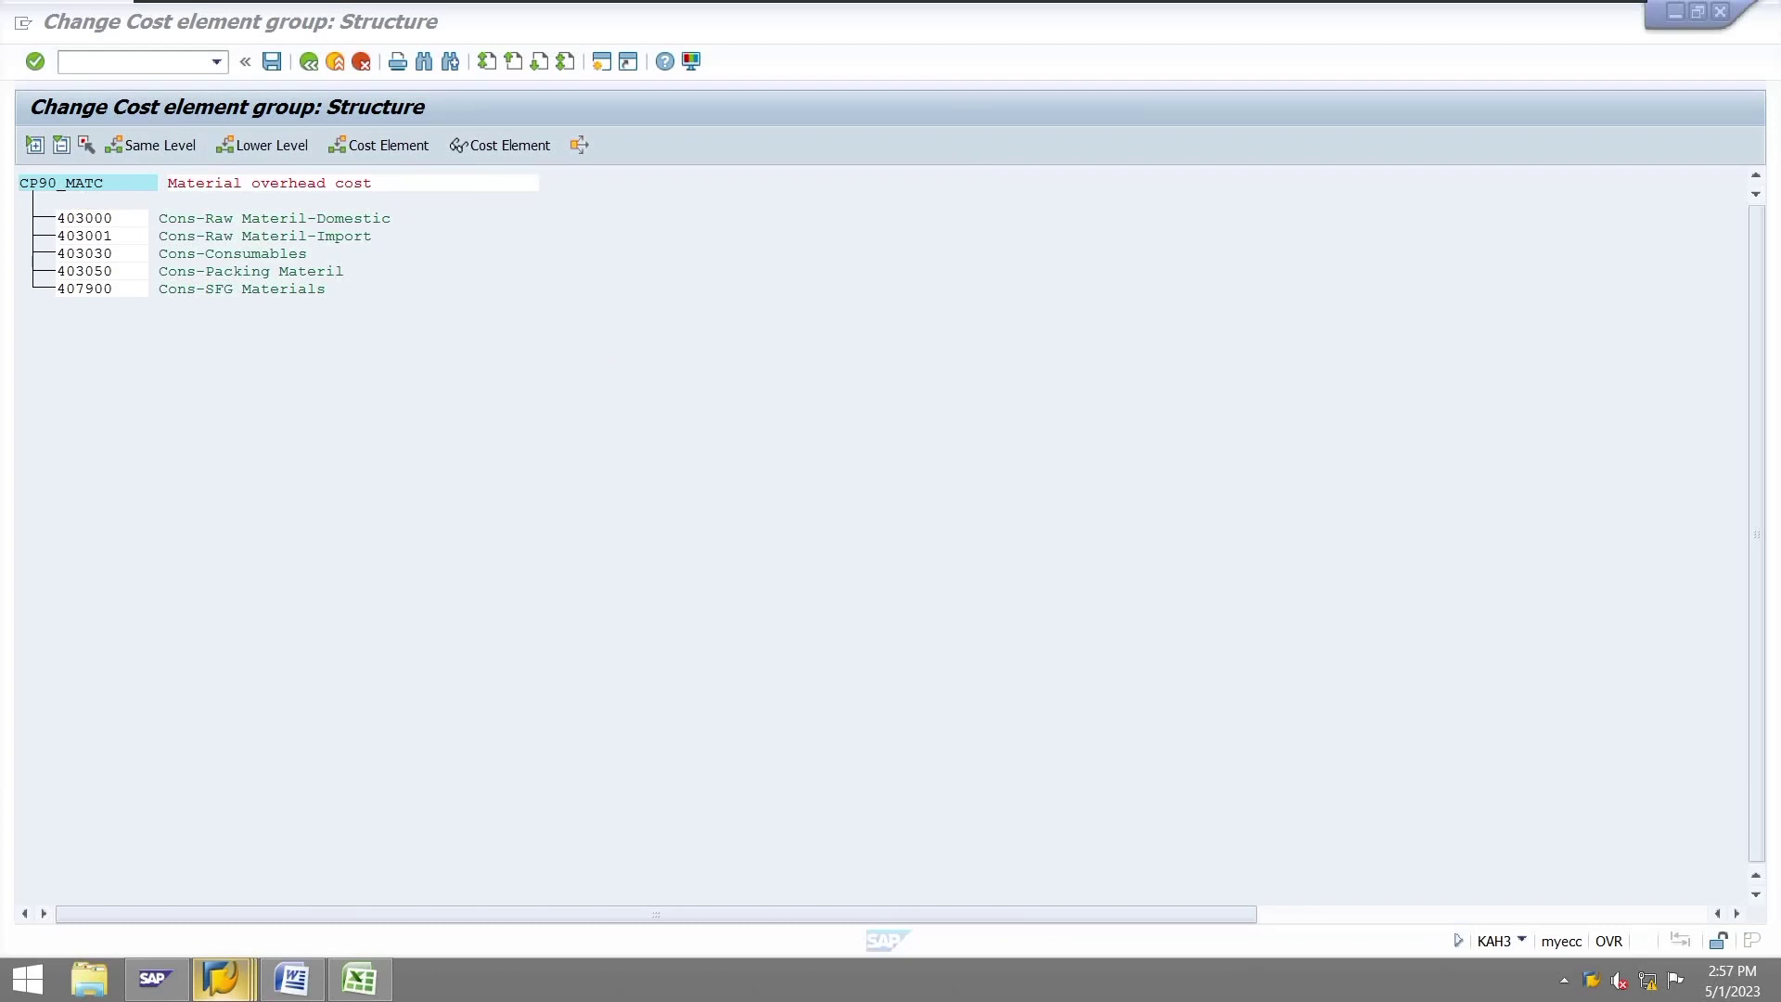
pyautogui.click(171, 183)
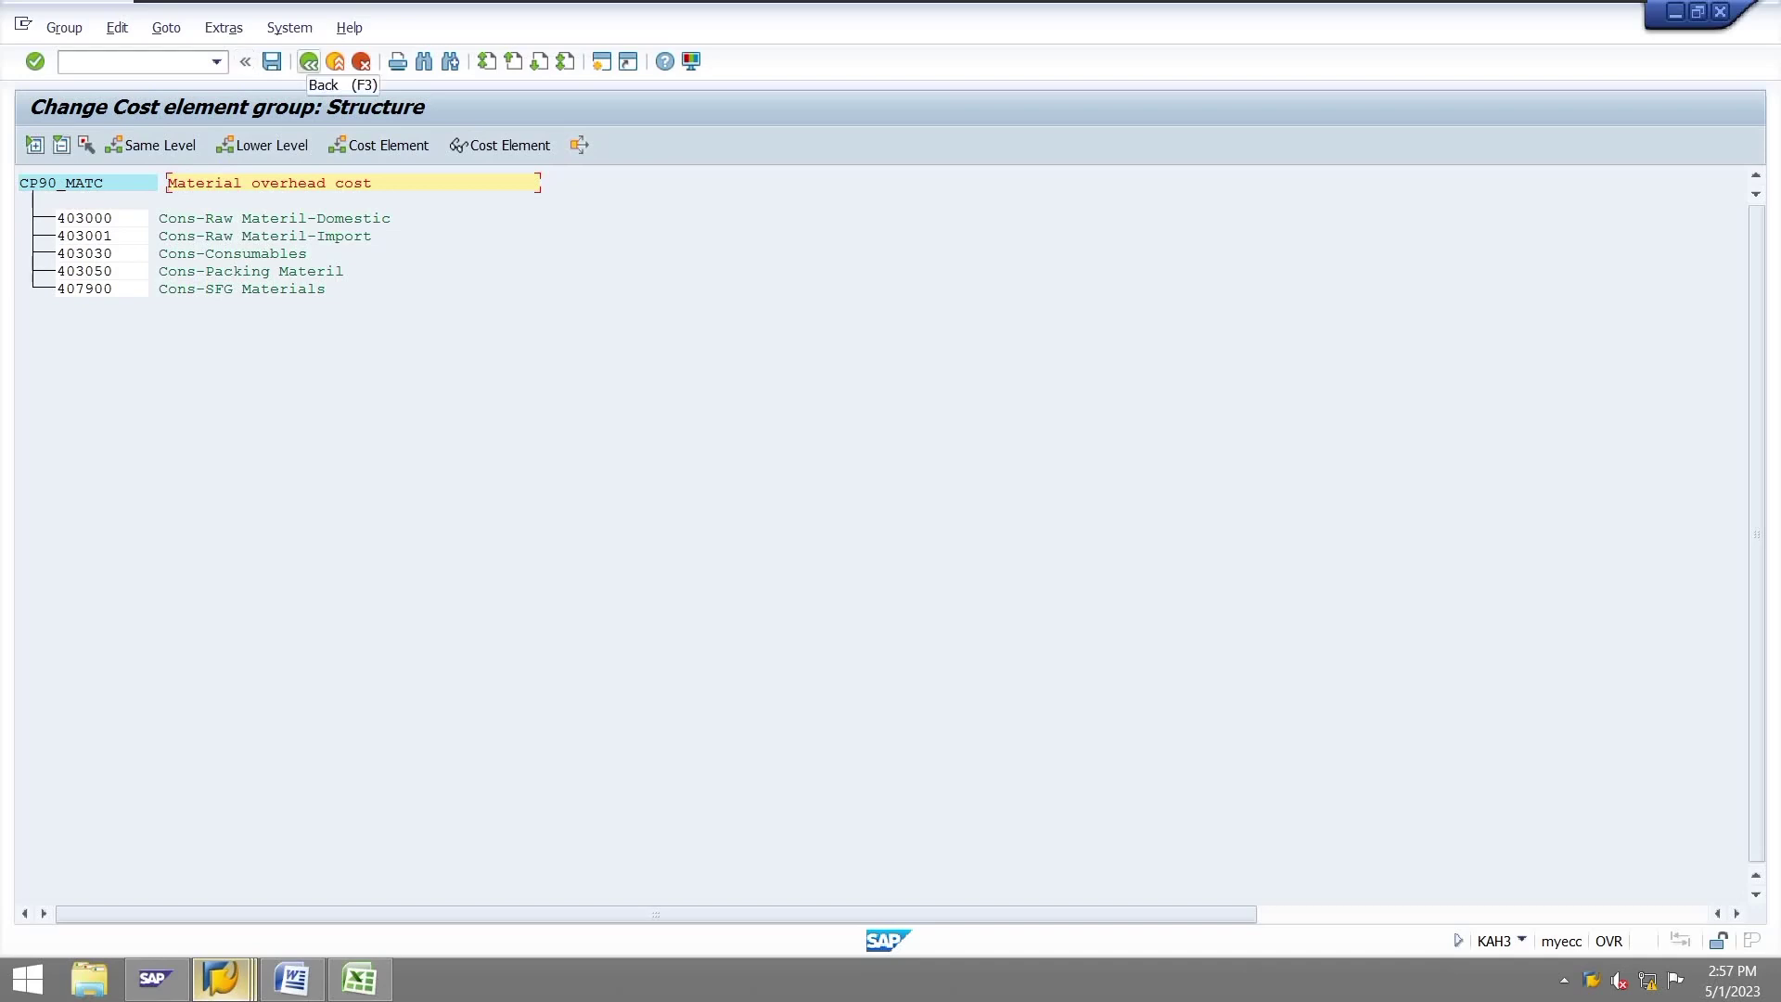
pyautogui.click(309, 61)
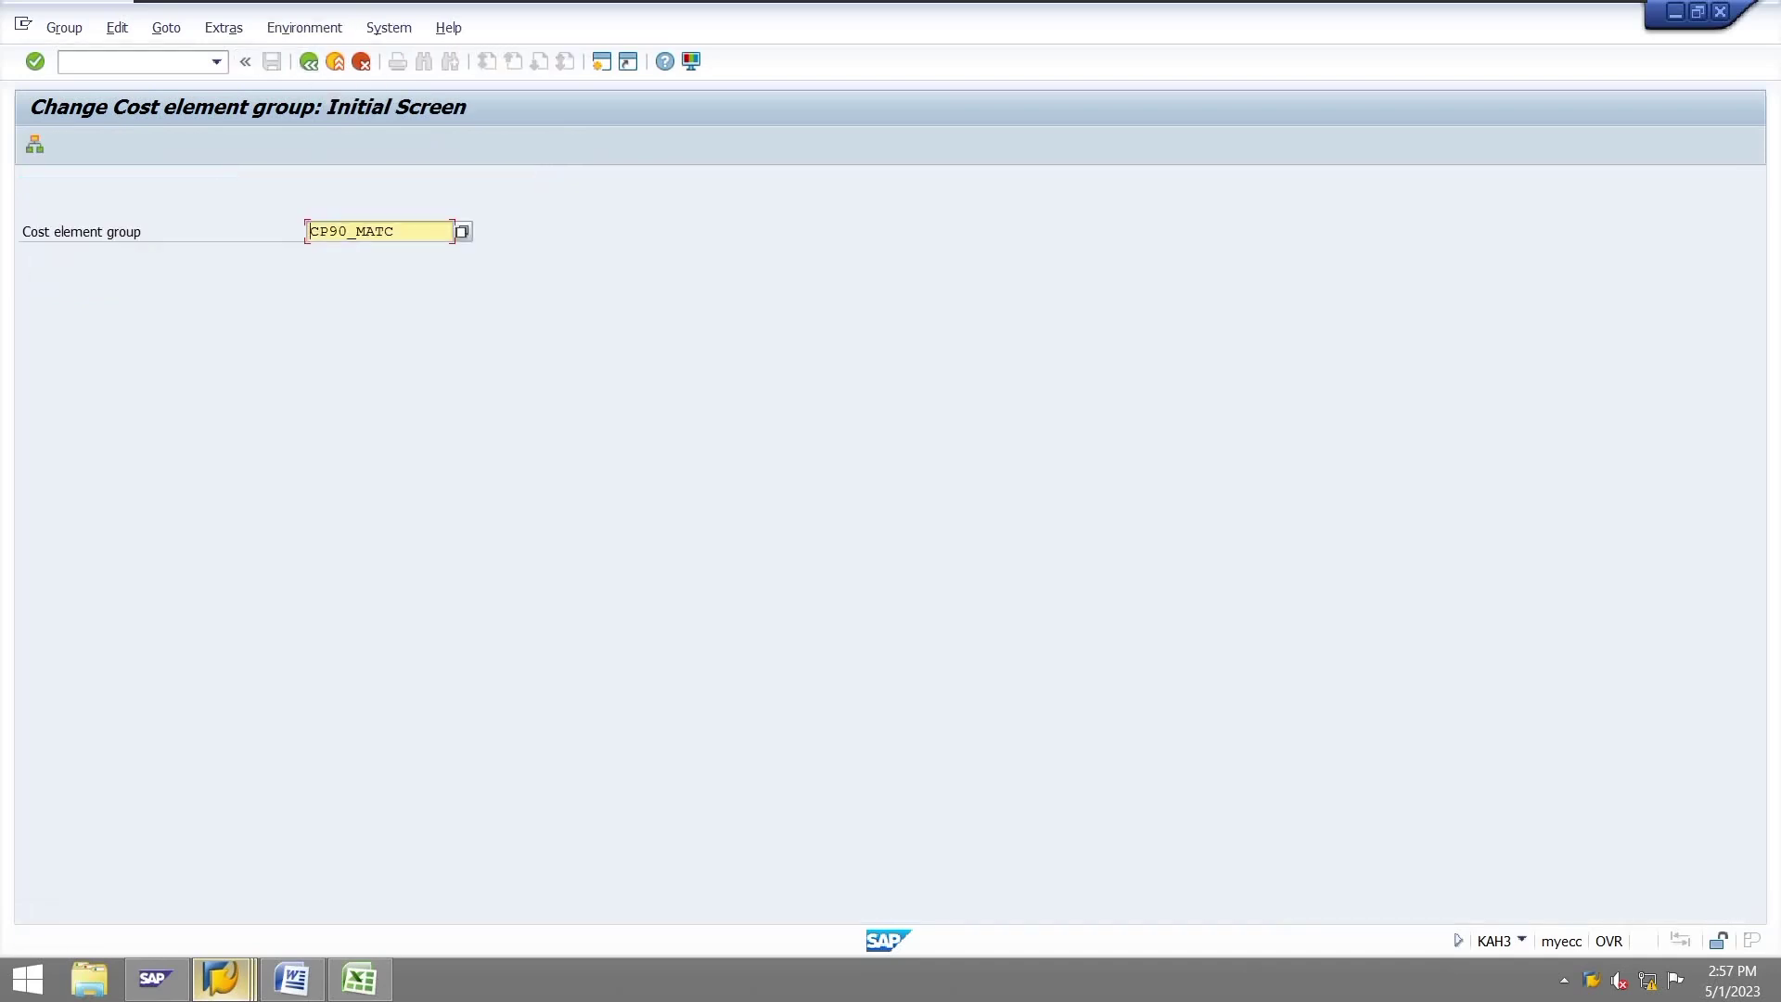
# Display the structure of cost element group CP90_CONC
pyautogui.press('BackSpace')
pyautogui.press('BackSpace')
pyautogui.press('BackSpace')
pyautogui.press('BackSpace')
pyautogui.press('BackSpace')
pyautogui.press('BackSpace')
pyautogui.press('BackSpace')
pyautogui.press('BackSpace')
pyautogui.press('BackSpace')
pyautogui.press('Down')
pyautogui.press('Down')
pyautogui.press('Return')
pyautogui.press('Return')
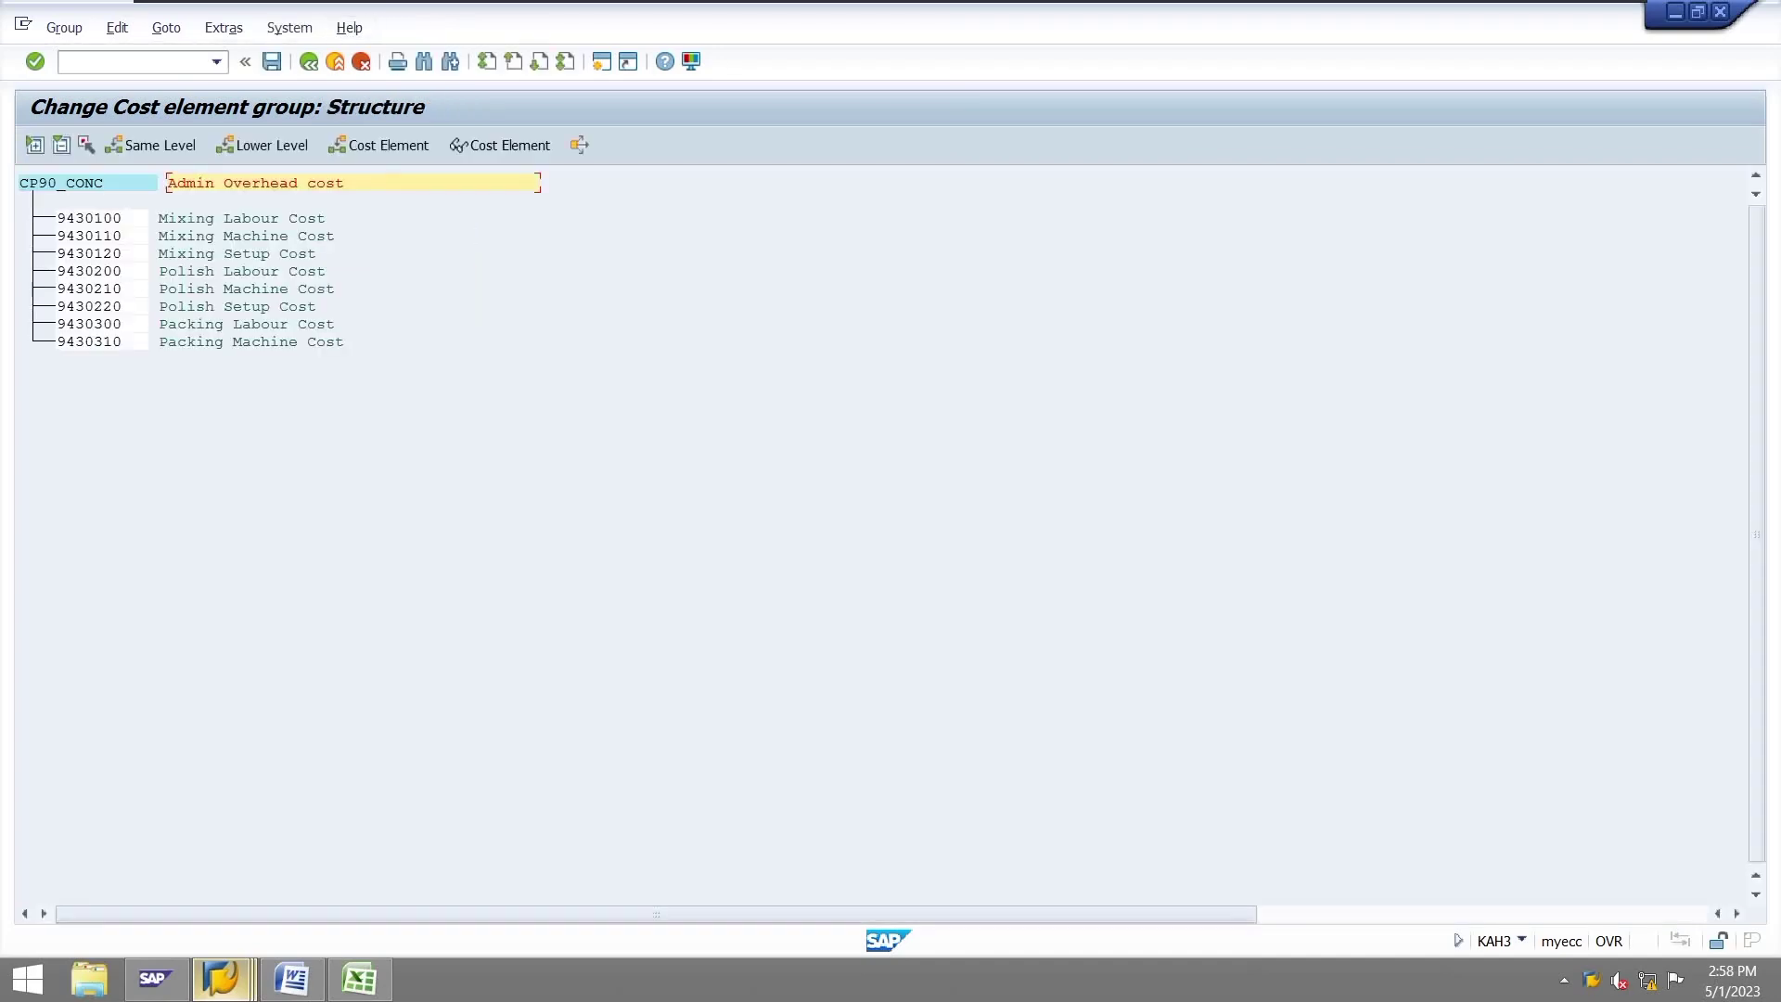
# Return to the calculation base list and show the details of base CCON for controlling area CCOA
pyautogui.press('F3')
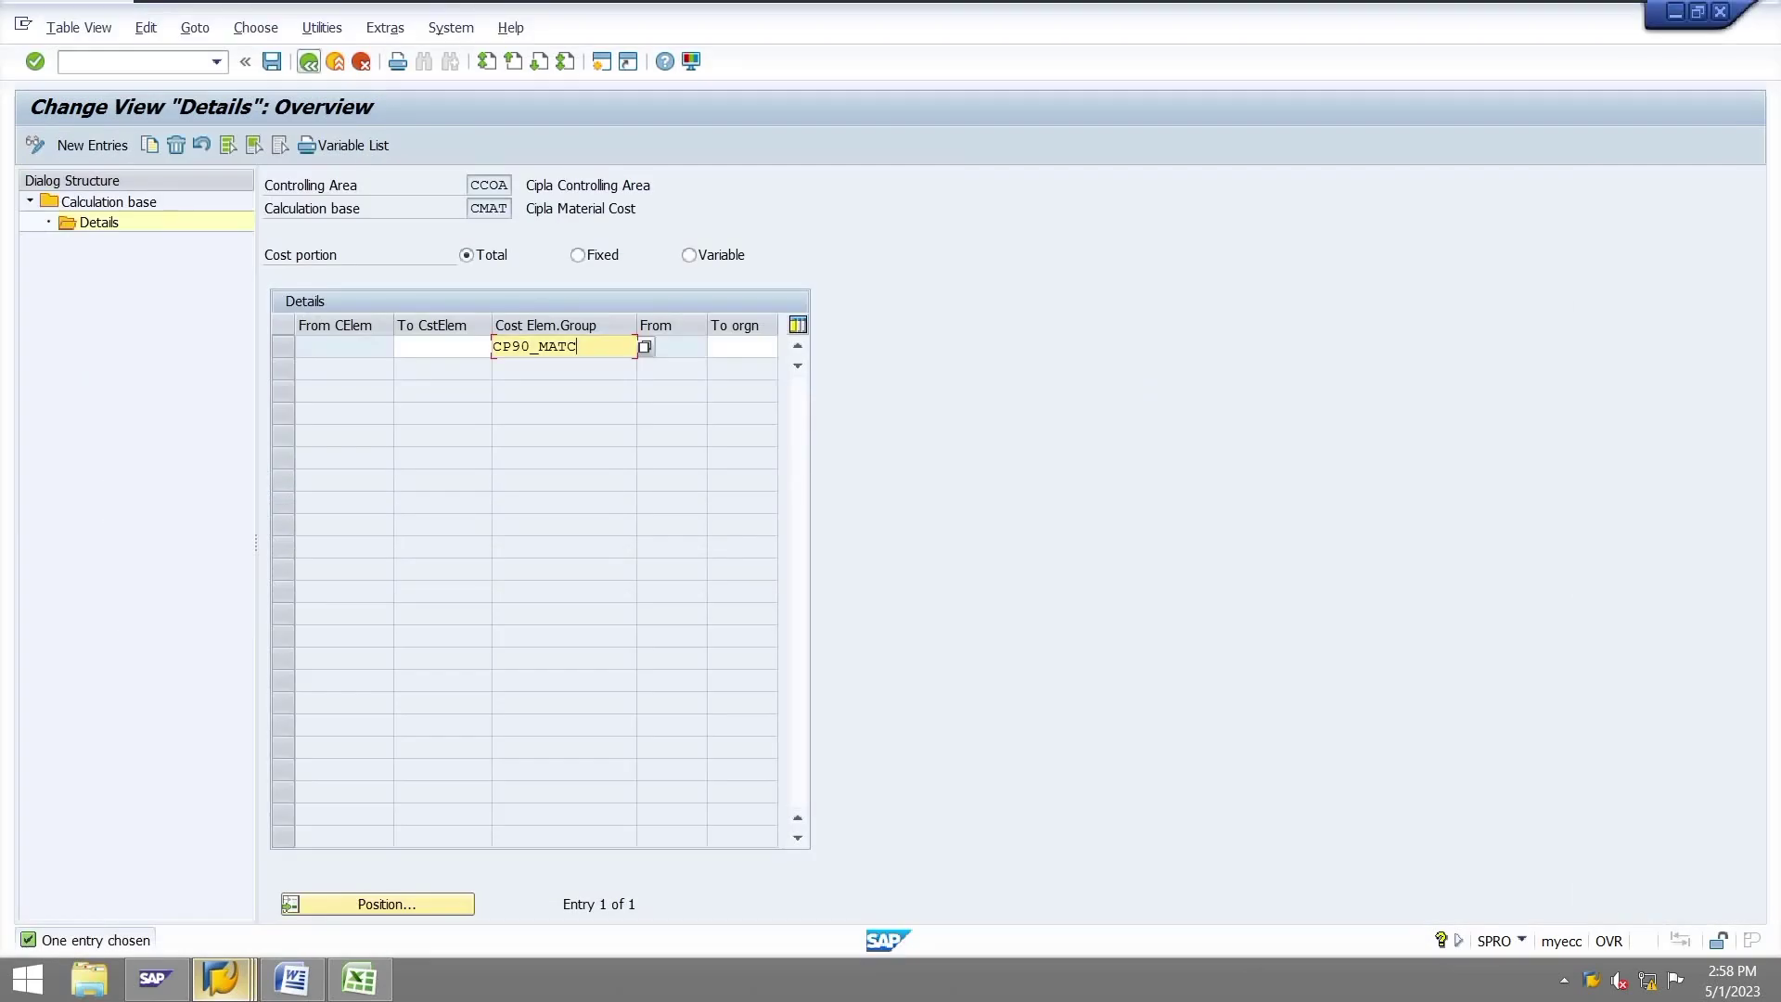
pyautogui.press('F3')
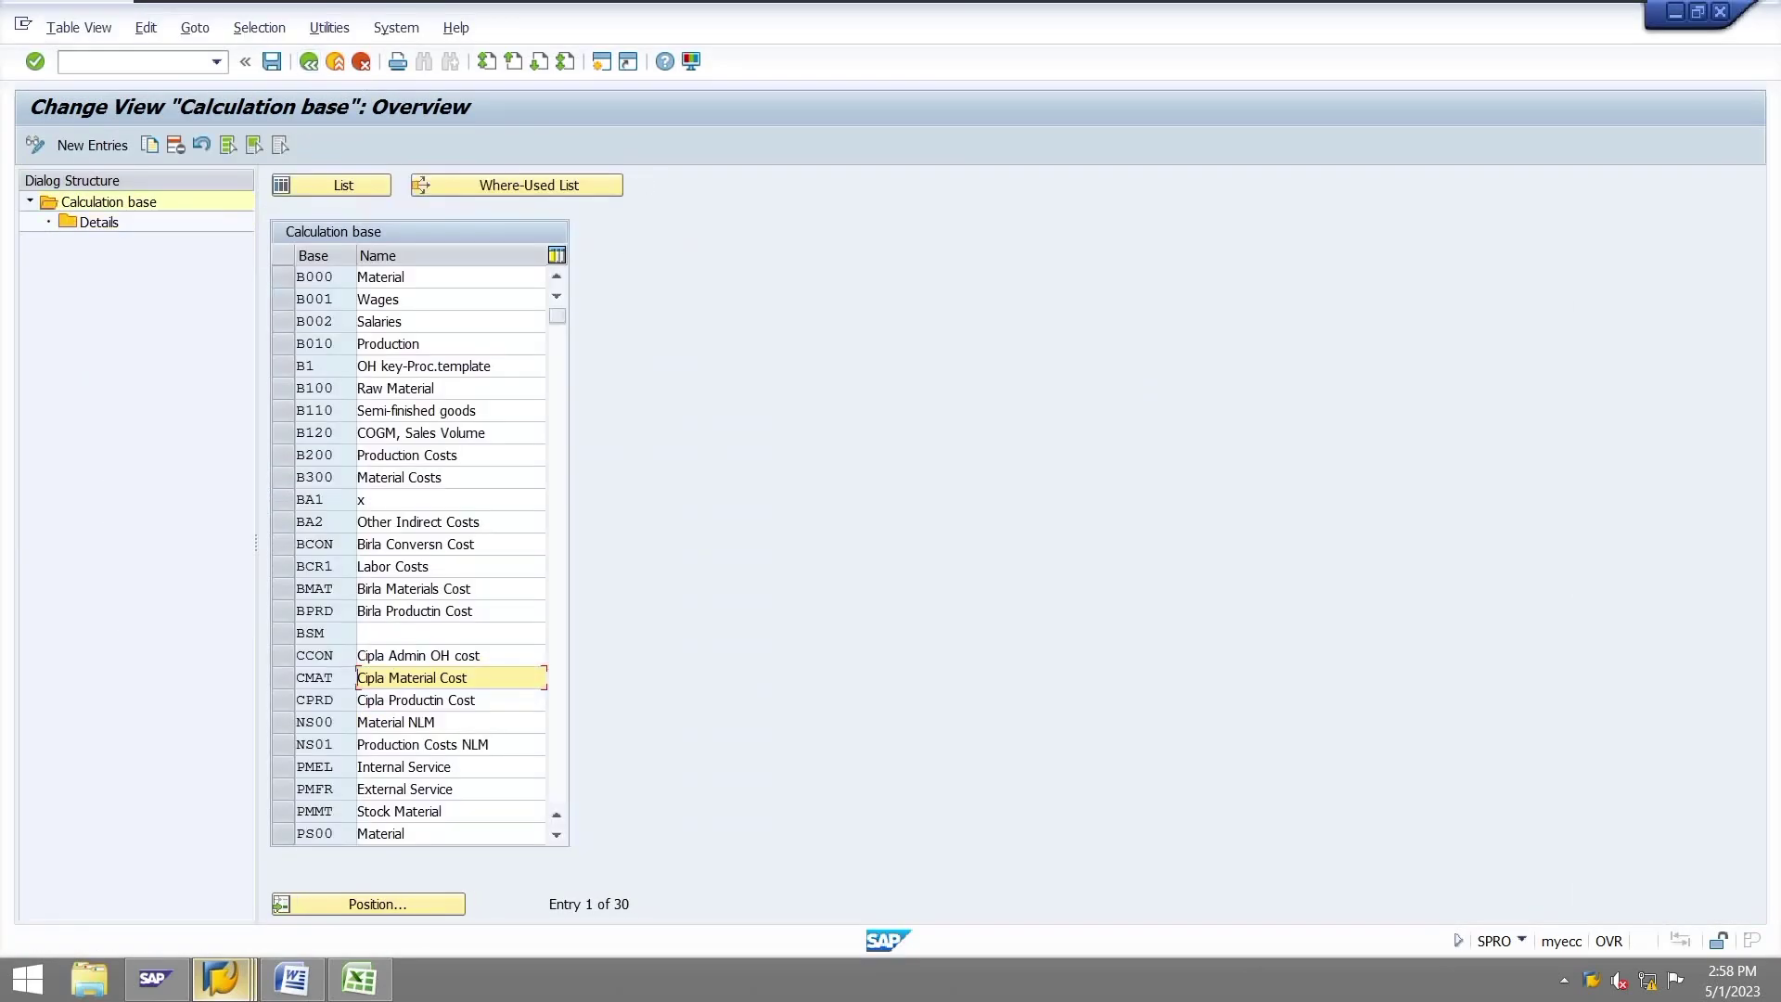
pyautogui.click(283, 656)
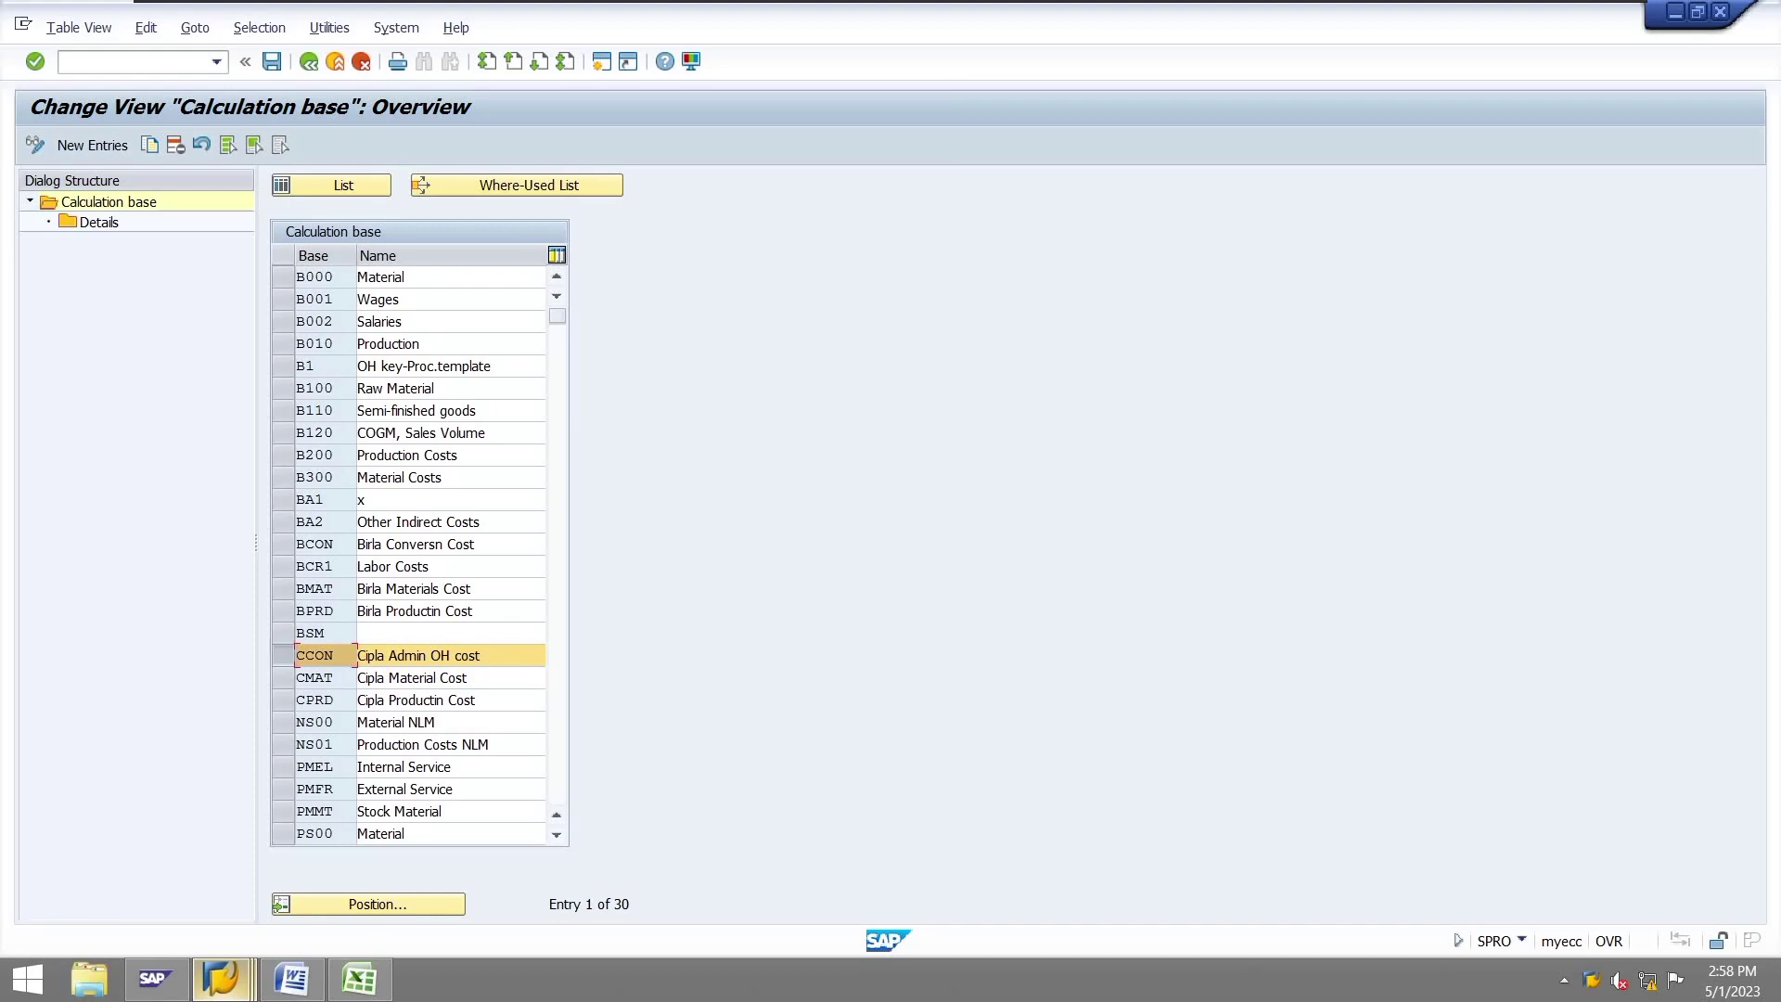
pyautogui.press('F3')
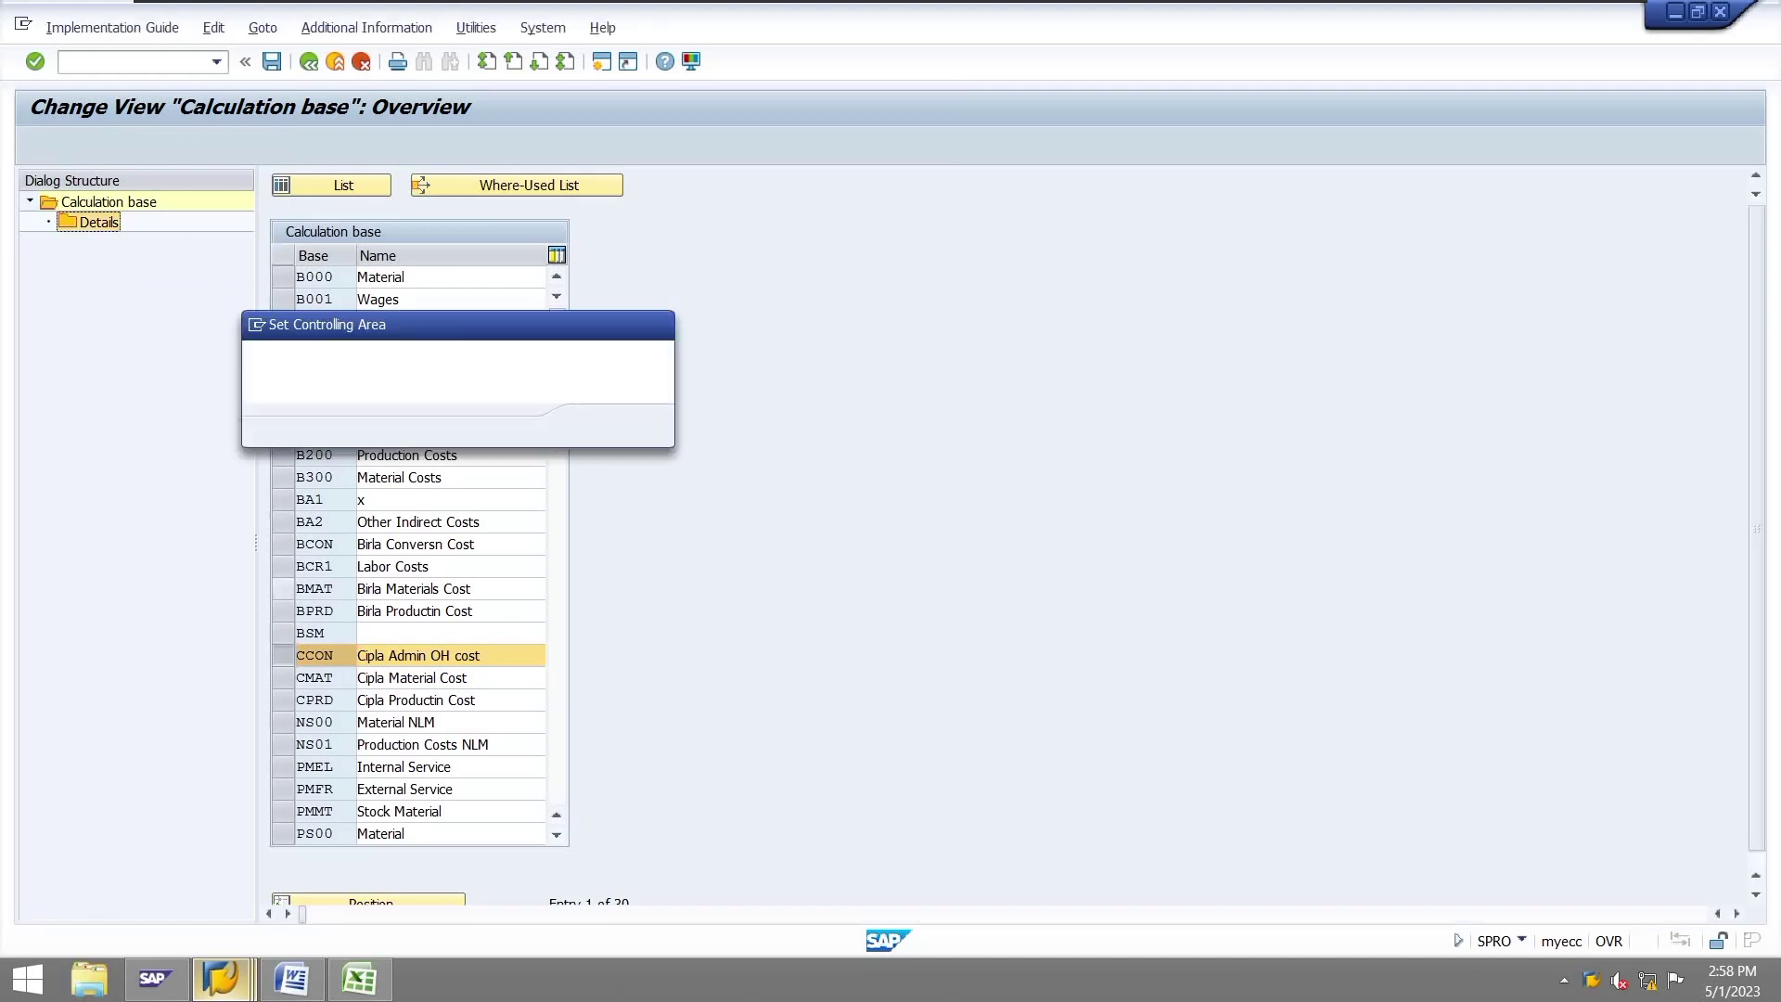
pyautogui.click(599, 425)
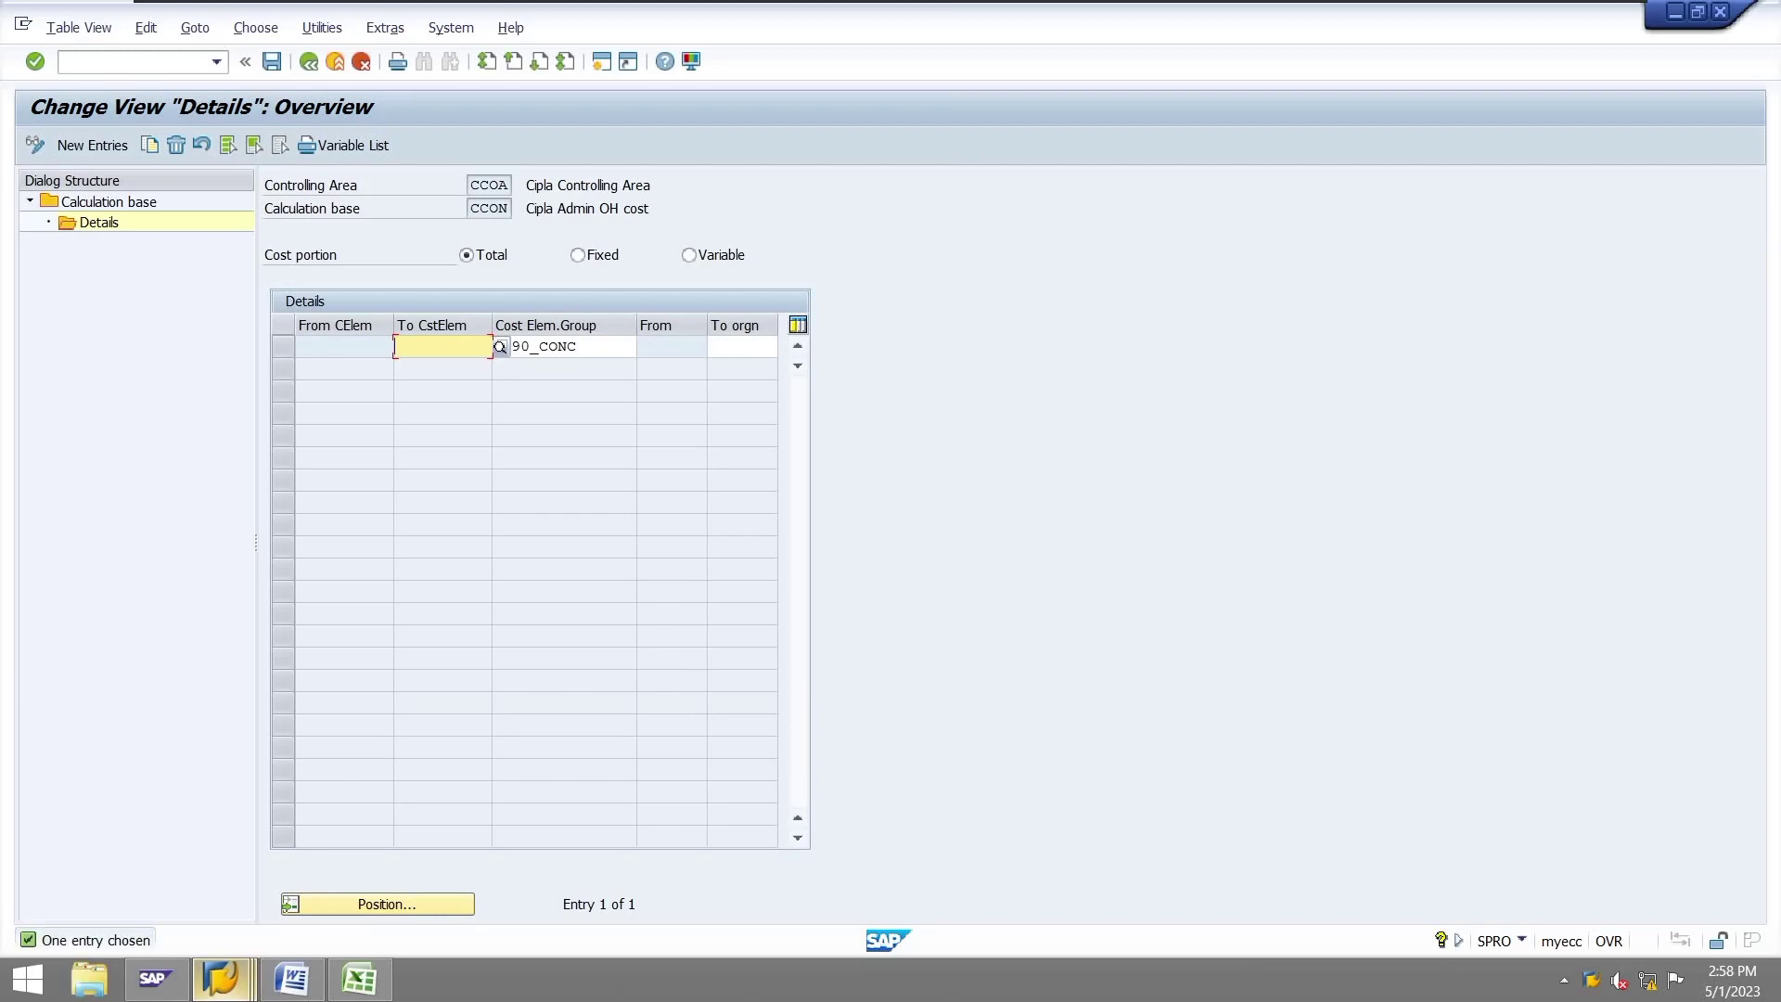
pyautogui.moveTo(530, 346); pyautogui.dragTo(493, 346)
pyautogui.click(494, 346)
# Examine the cost elements in group CP90_CONC in the other session and return to the CCON details
pyautogui.moveTo(220, 978)
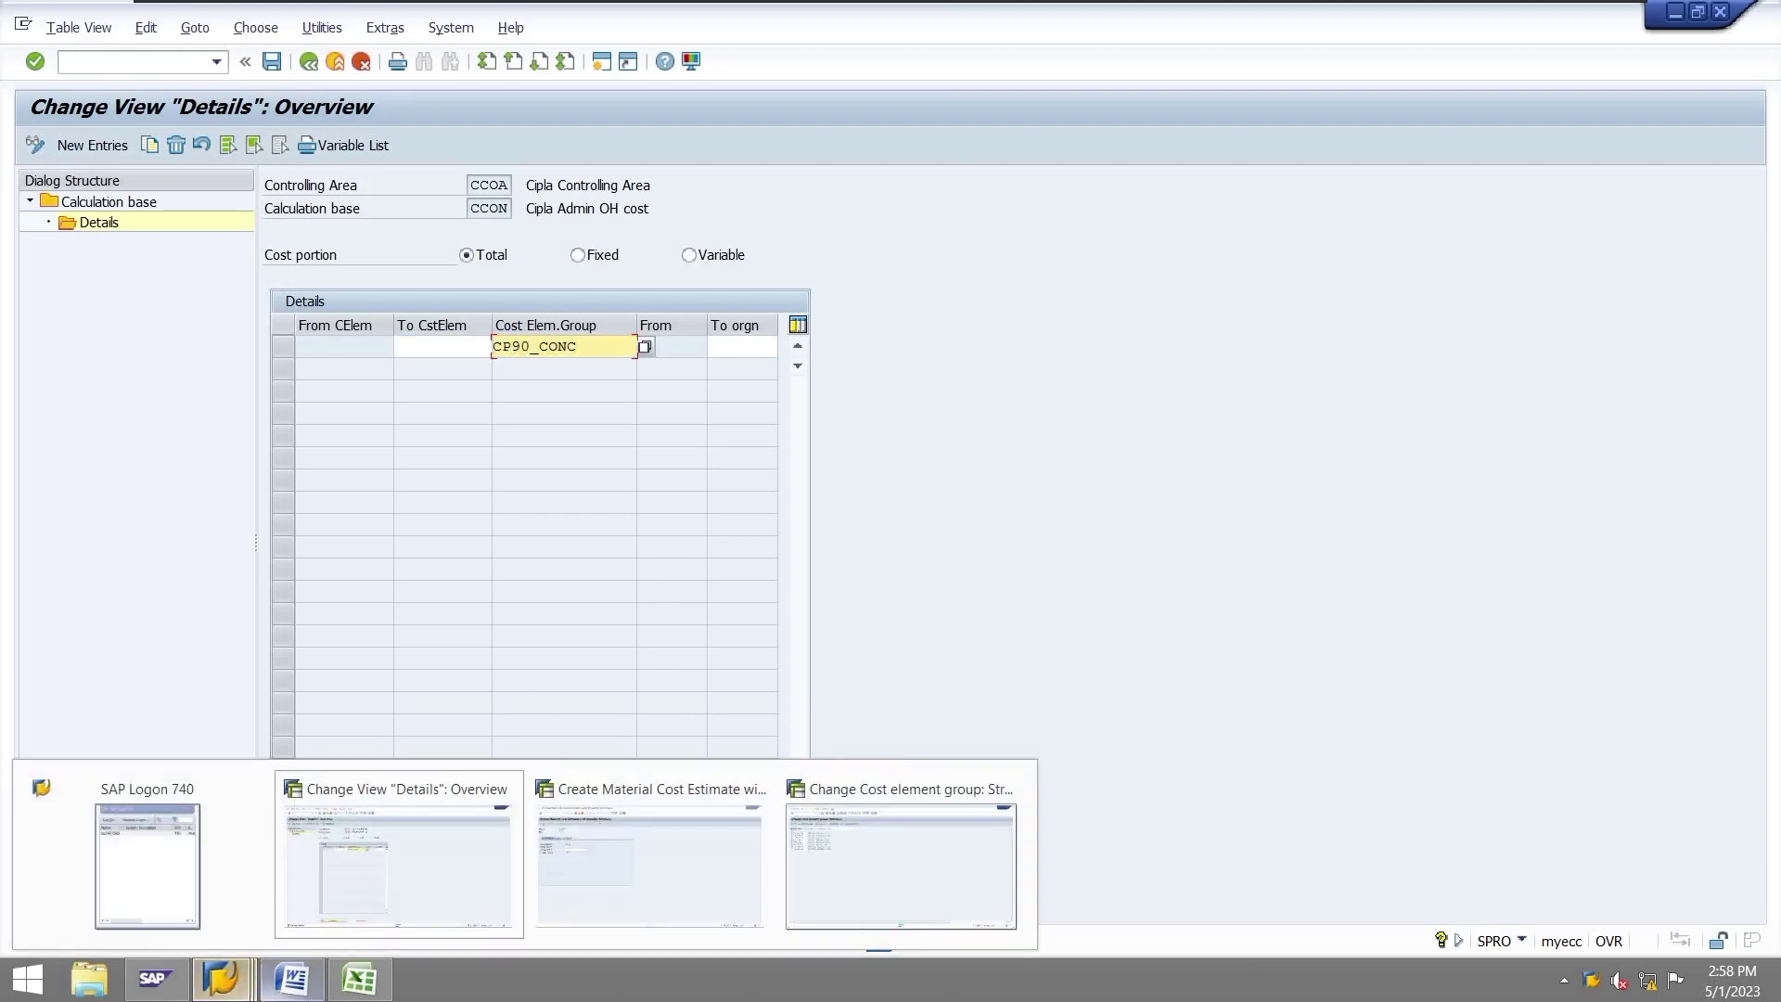
pyautogui.click(891, 849)
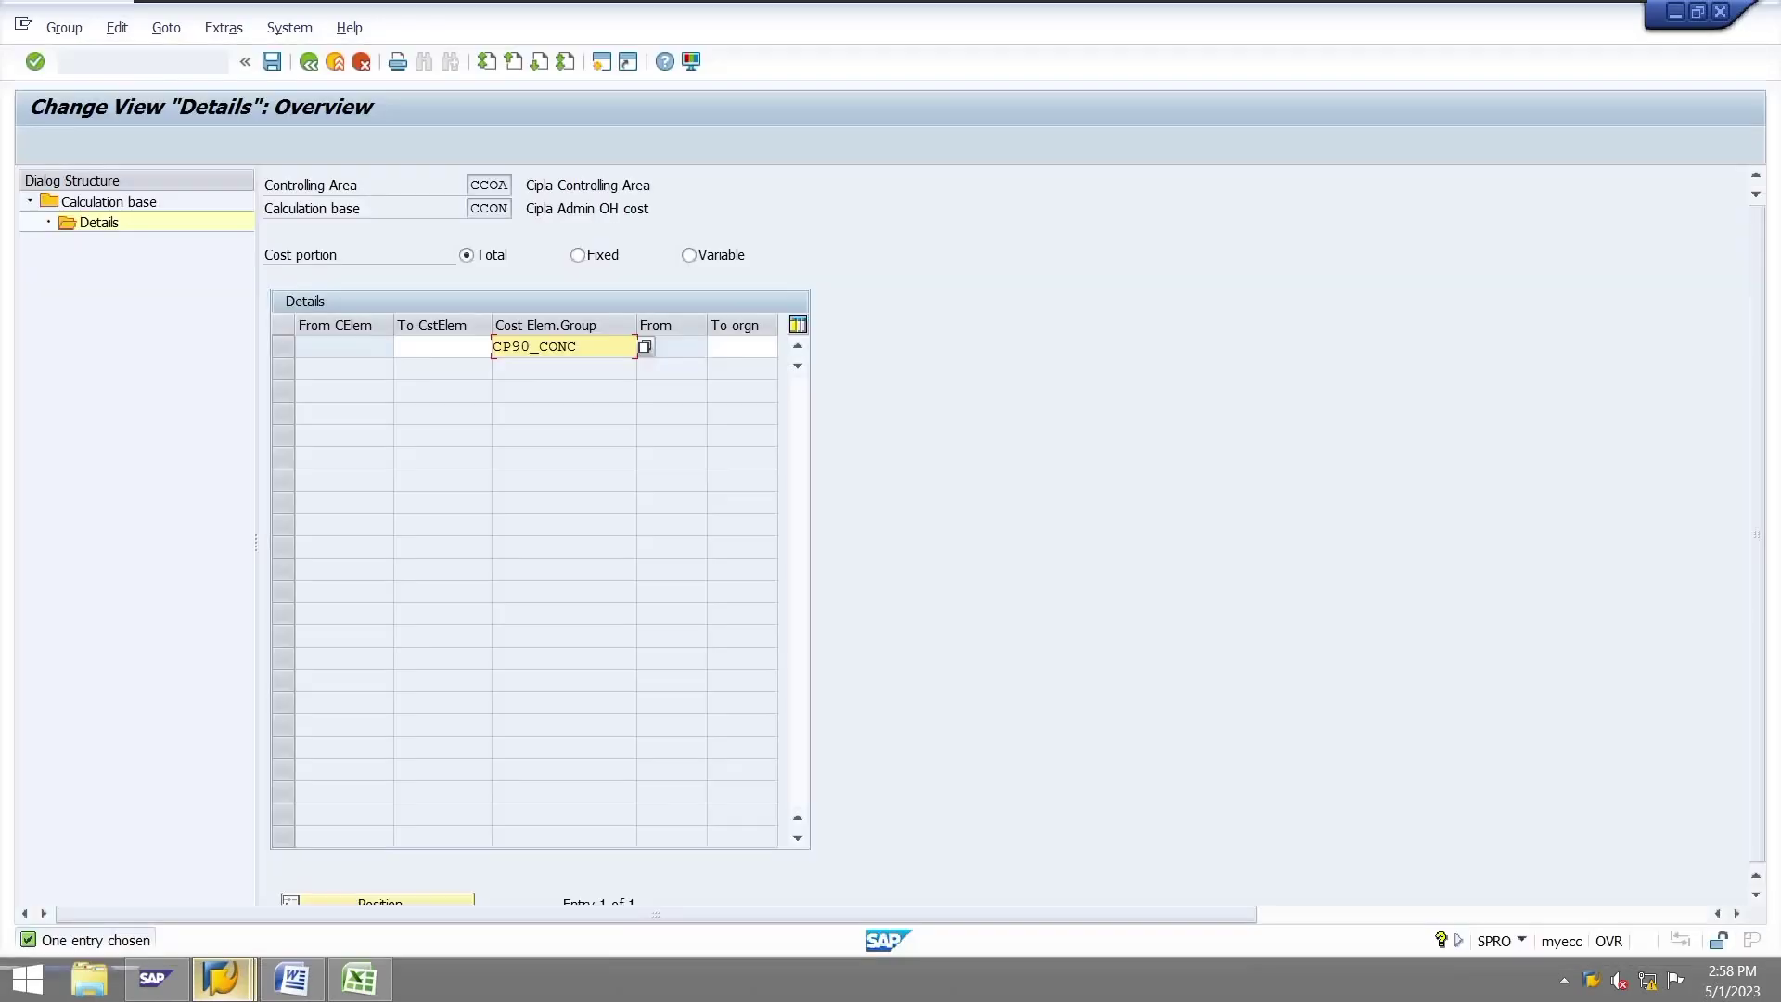
pyautogui.moveTo(223, 979)
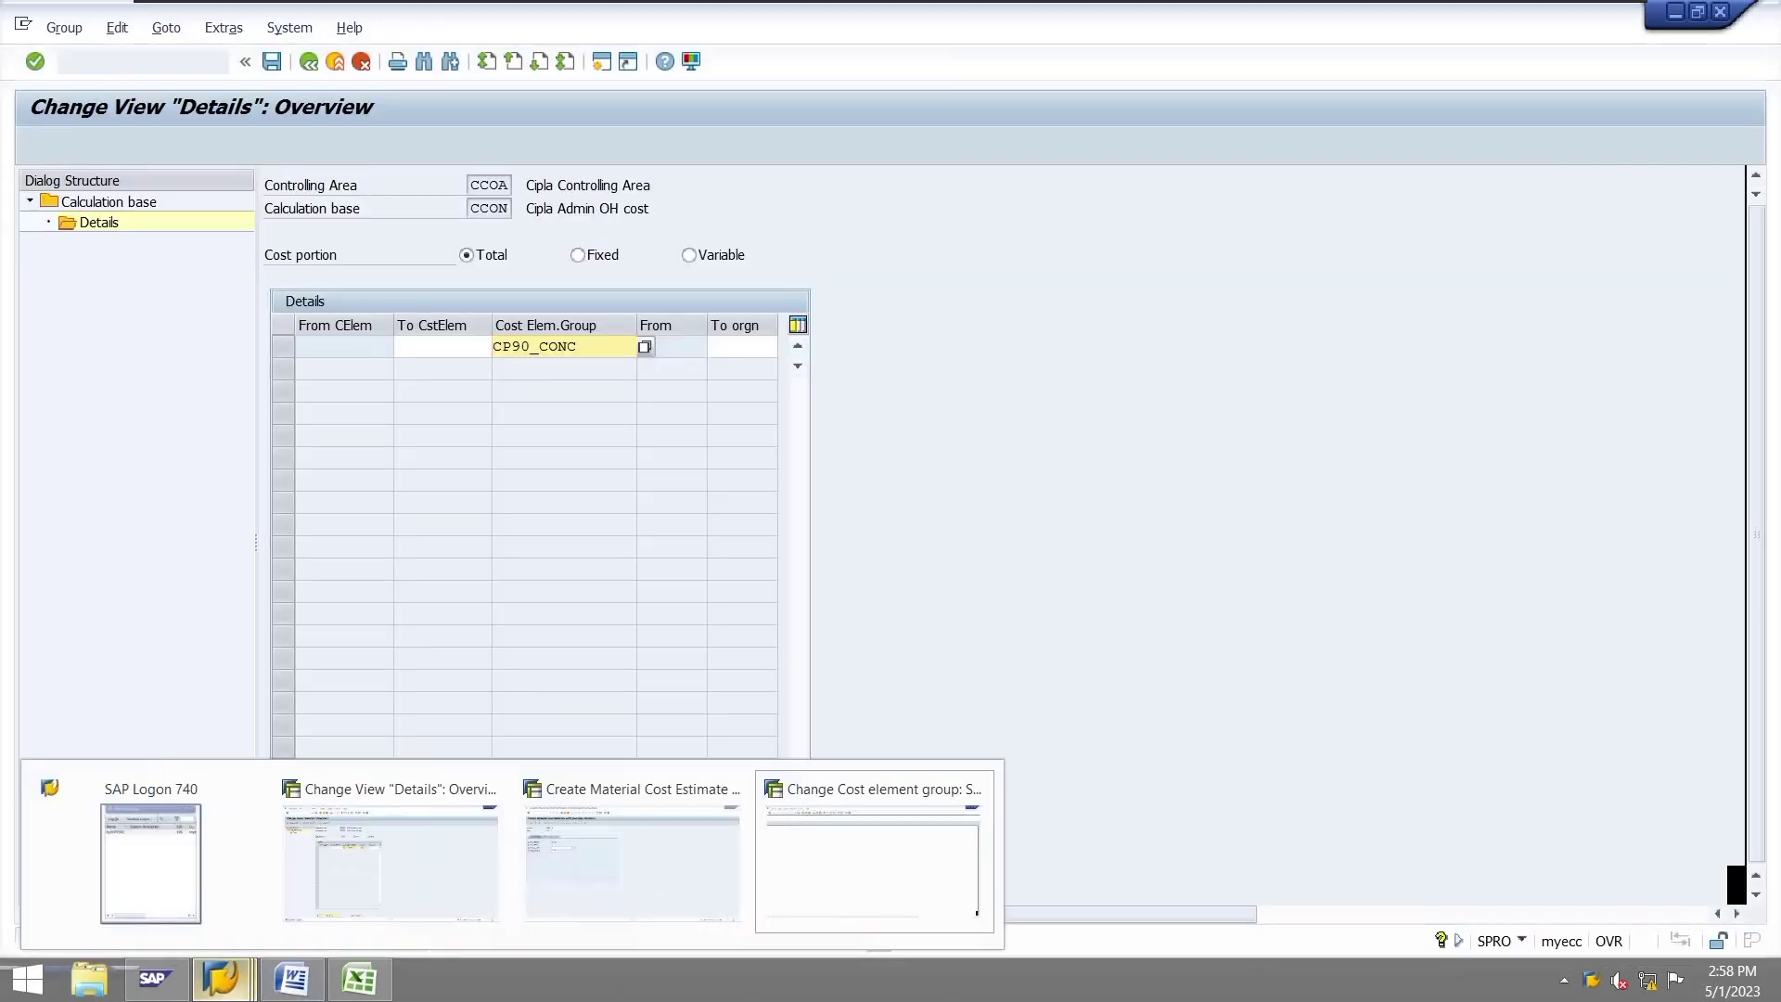
pyautogui.click(874, 863)
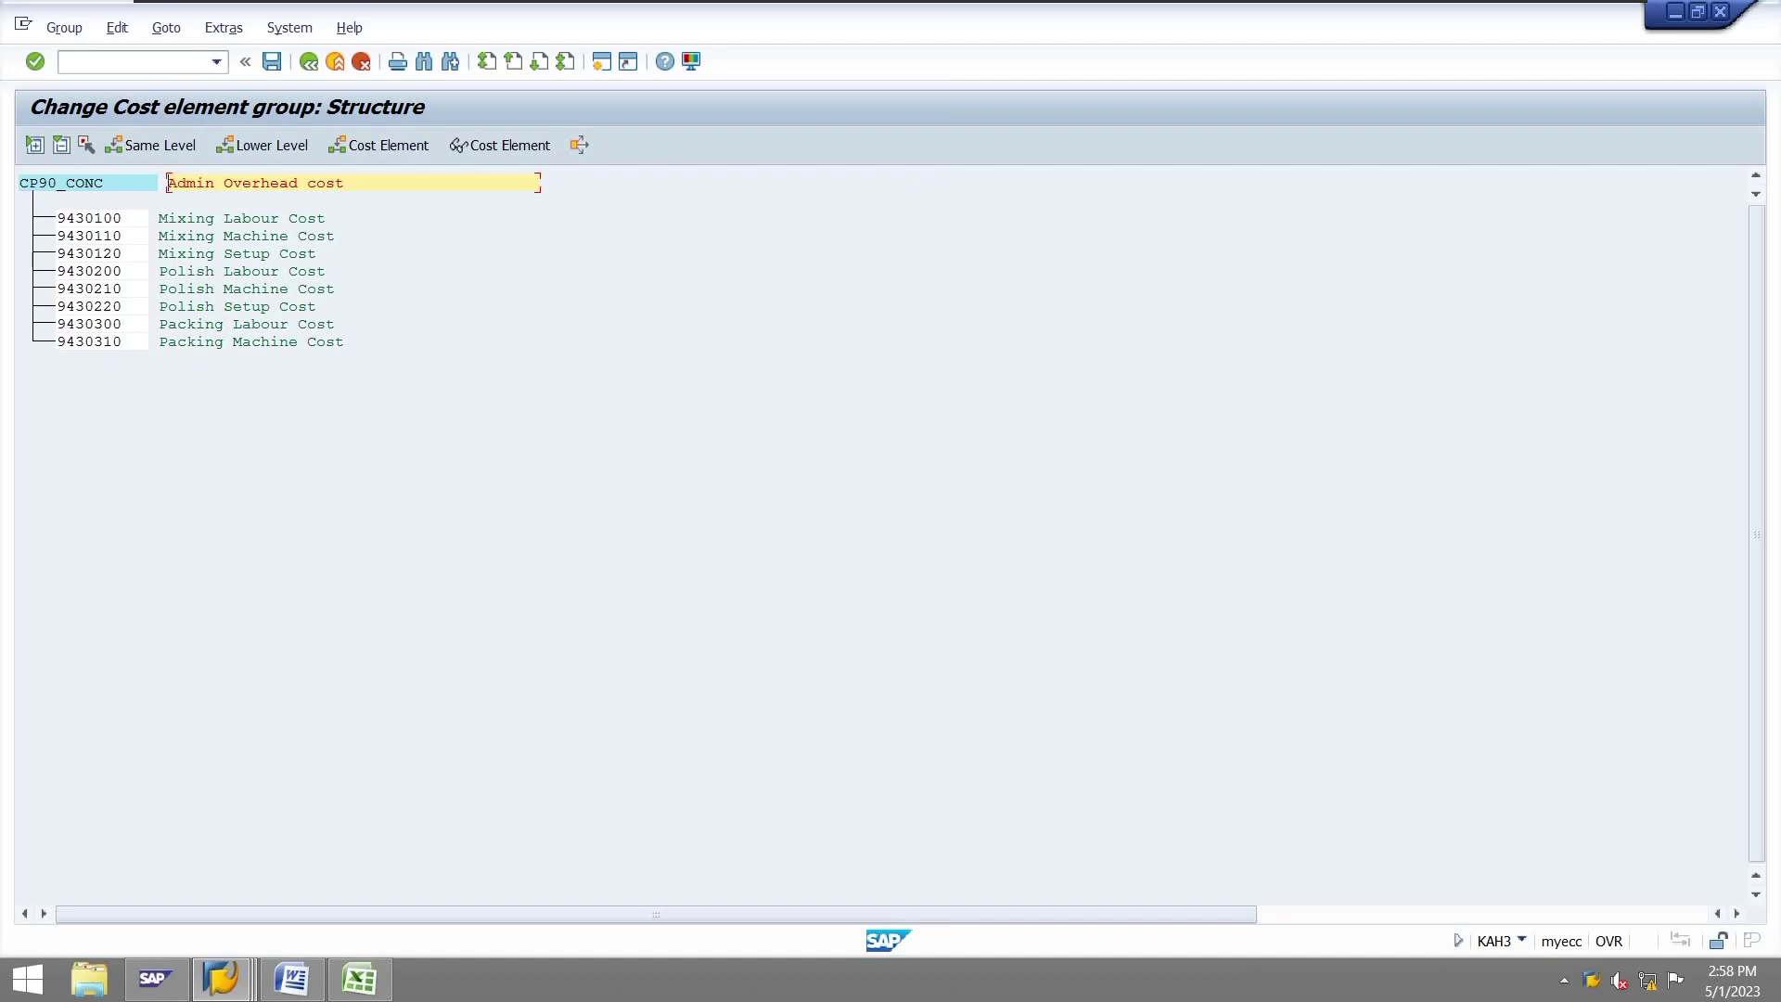
pyautogui.click(1676, 12)
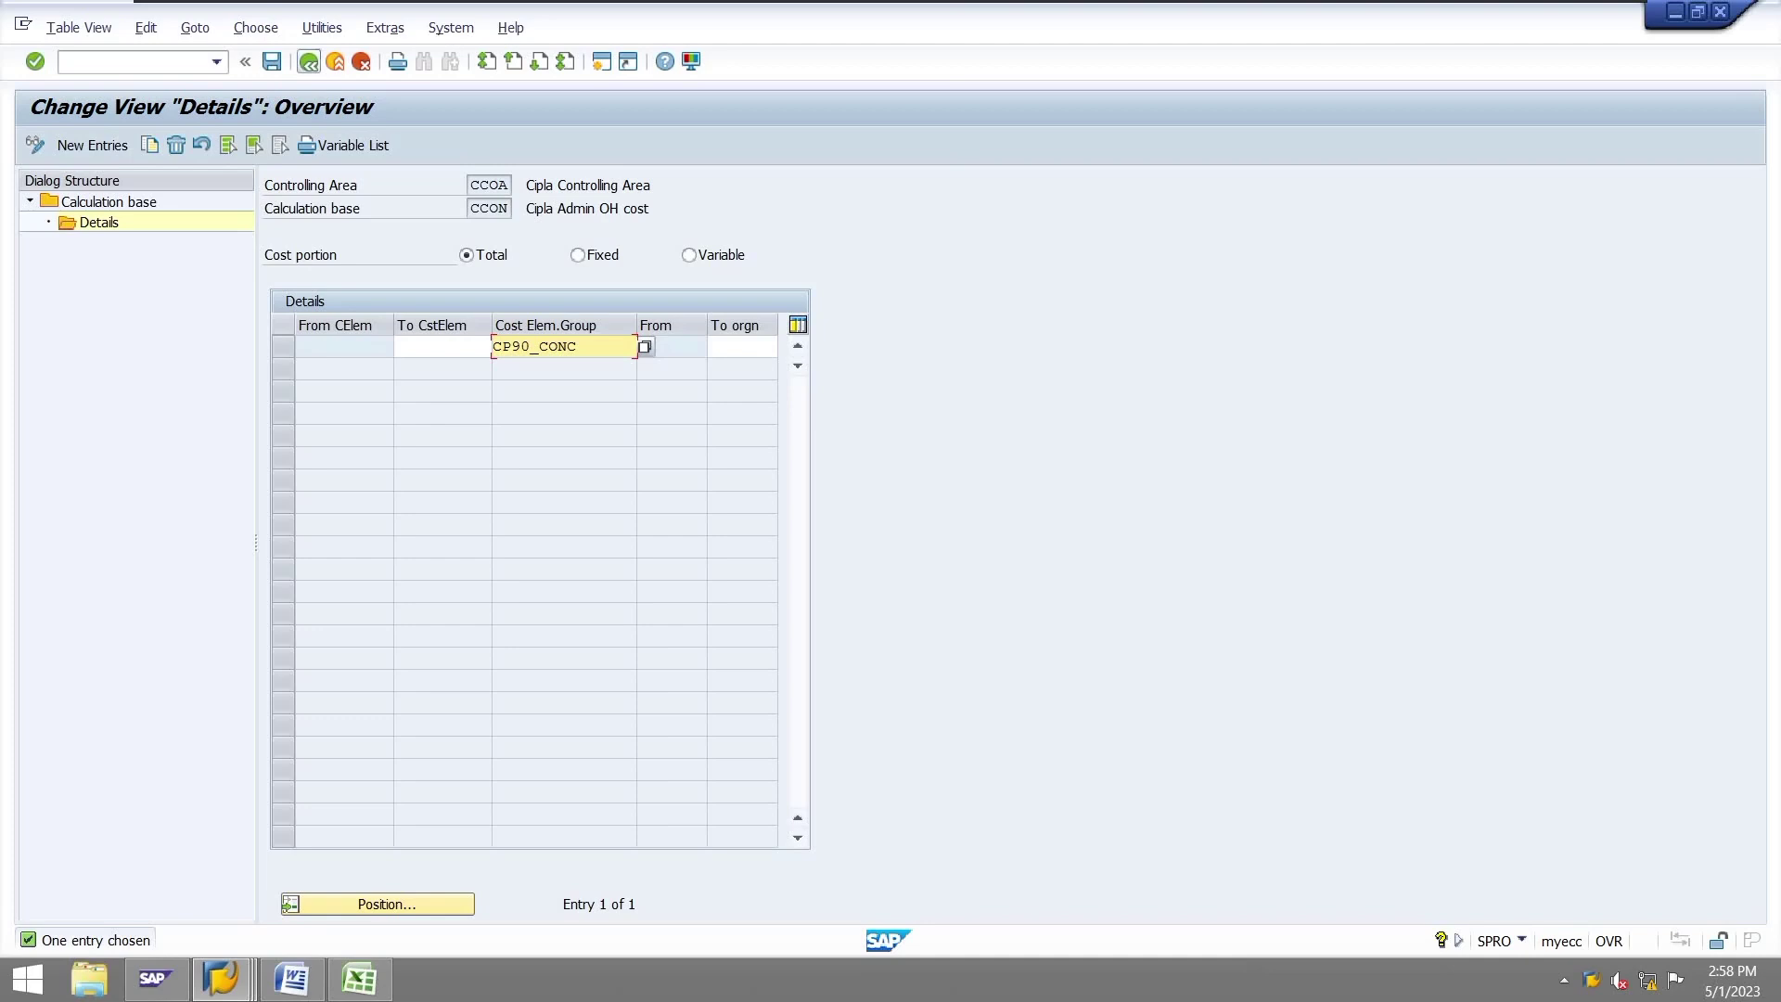
# Leave the calculation bases, go to Define Percentage Overhead Rates and show the details of overhead rate CMOH
pyautogui.click(309, 61)
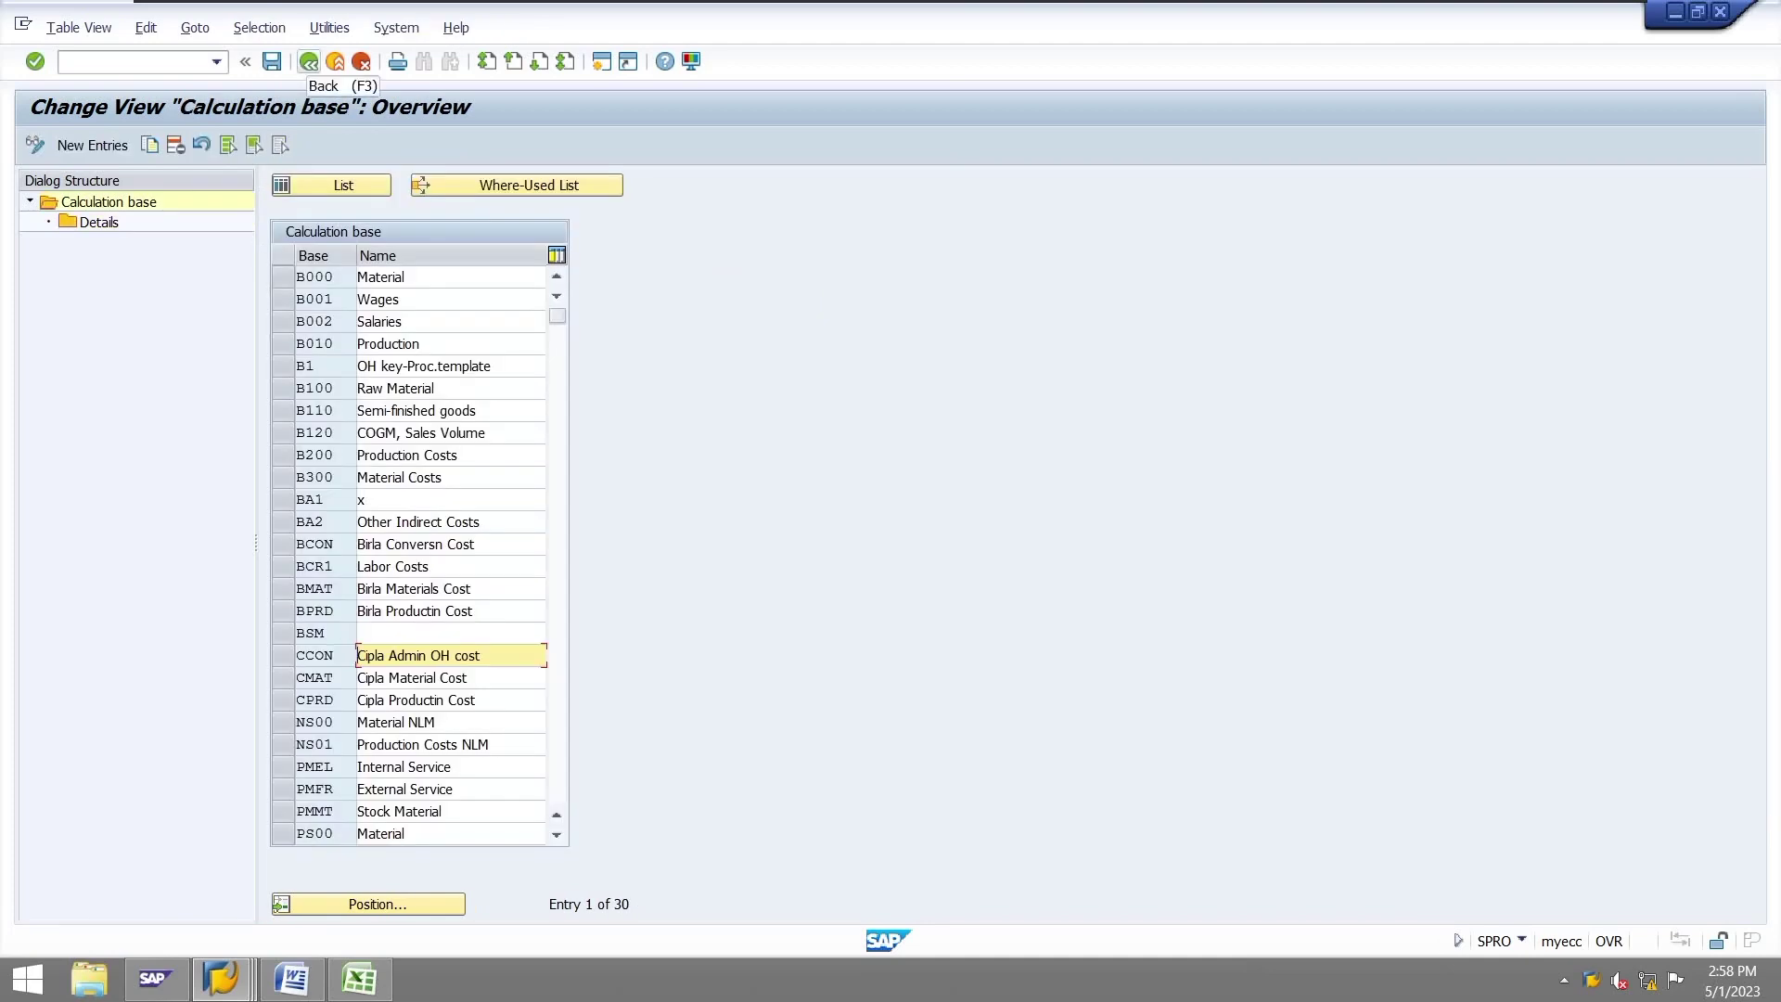
pyautogui.click(309, 61)
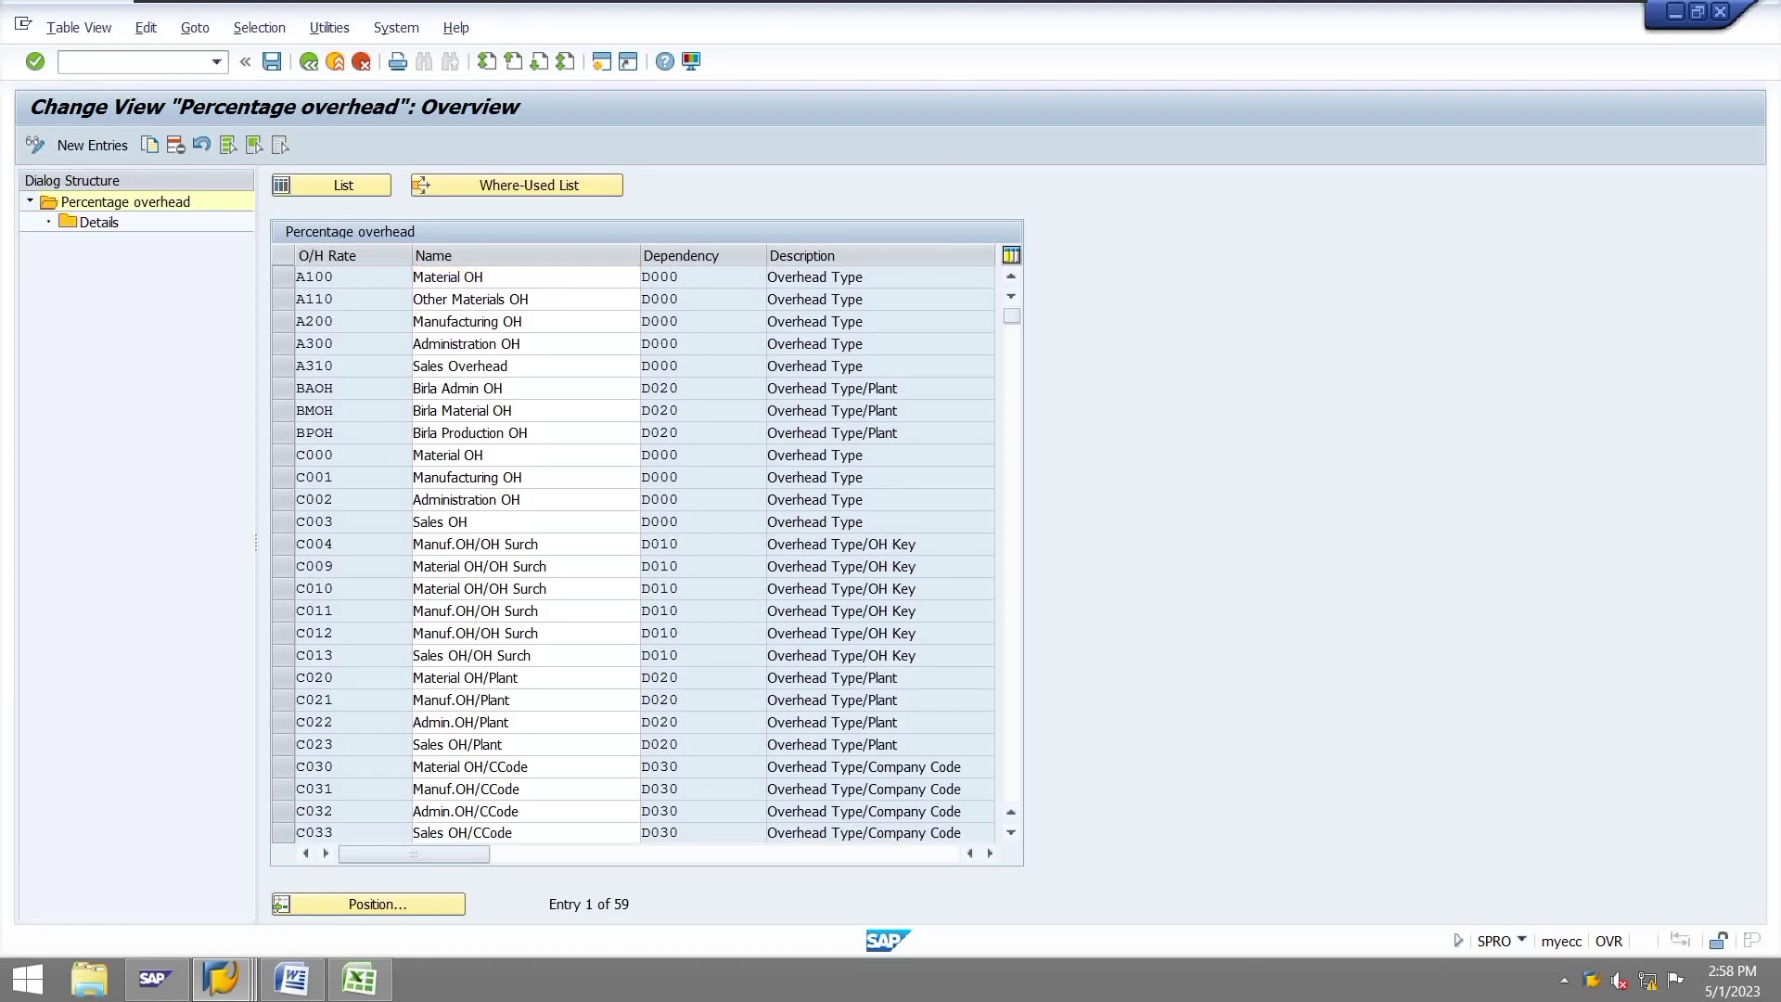
pyautogui.scroll(-3, 631, 557)
pyautogui.scroll(-2, 631, 557)
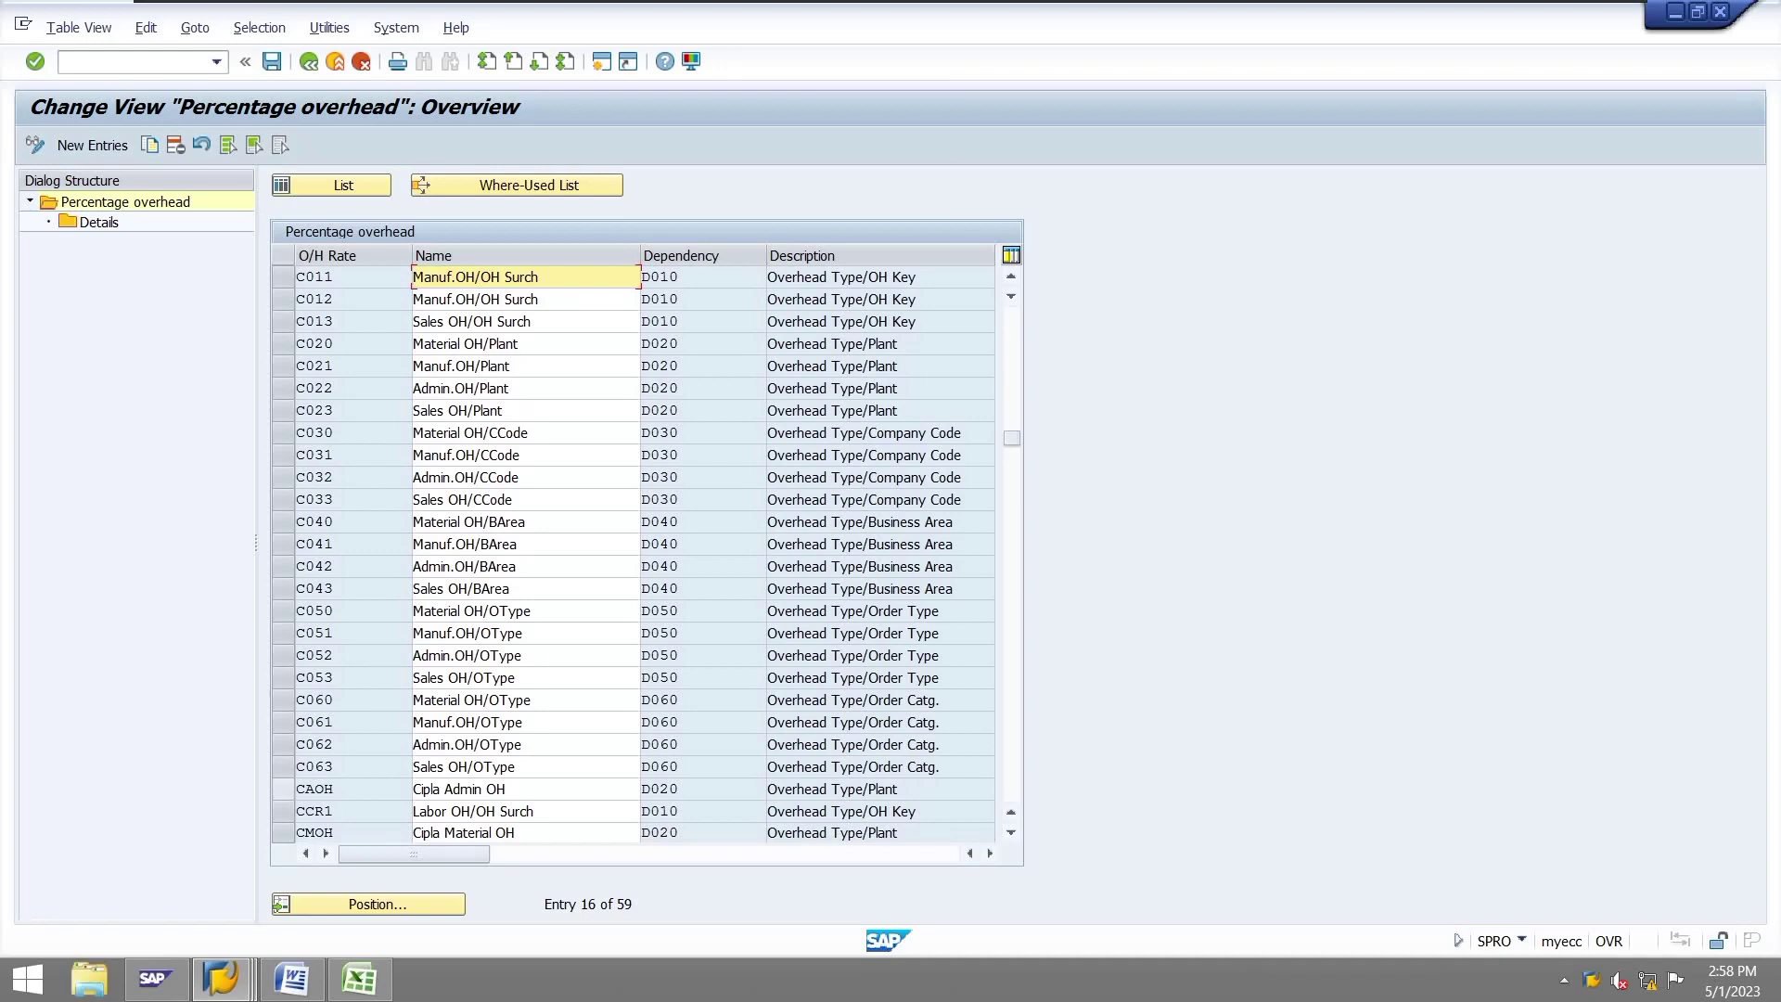
pyautogui.click(282, 832)
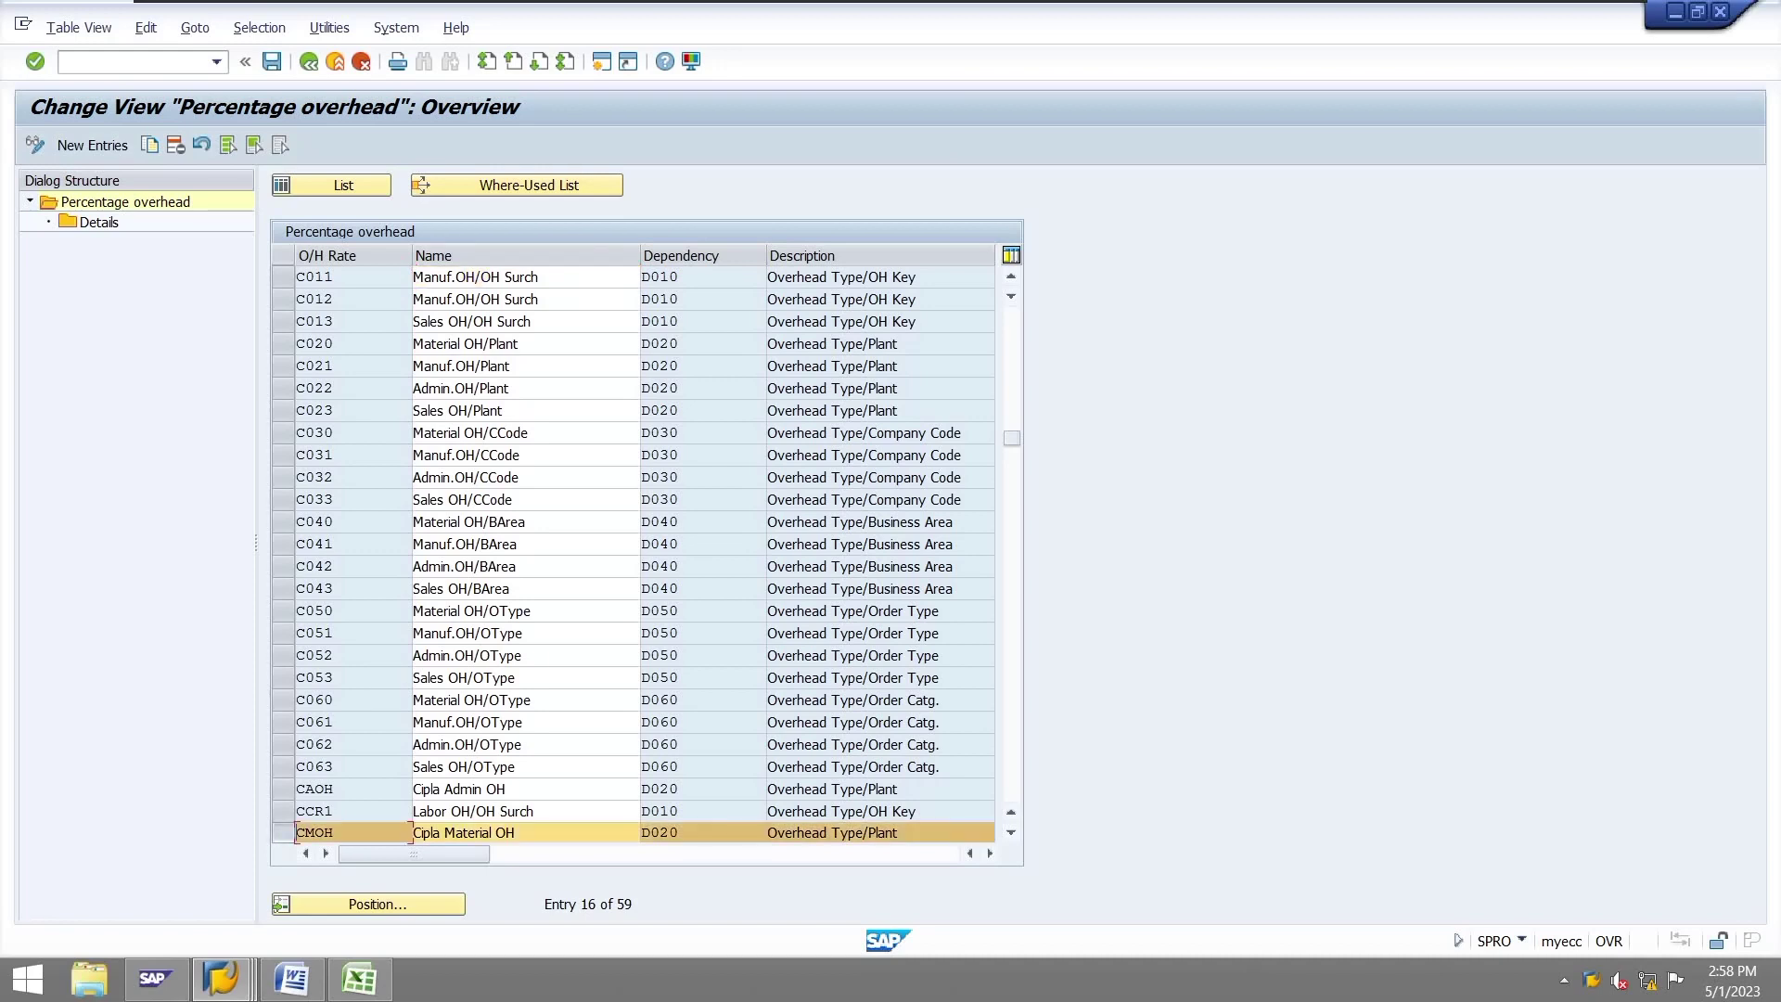
pyautogui.doubleClick(99, 222)
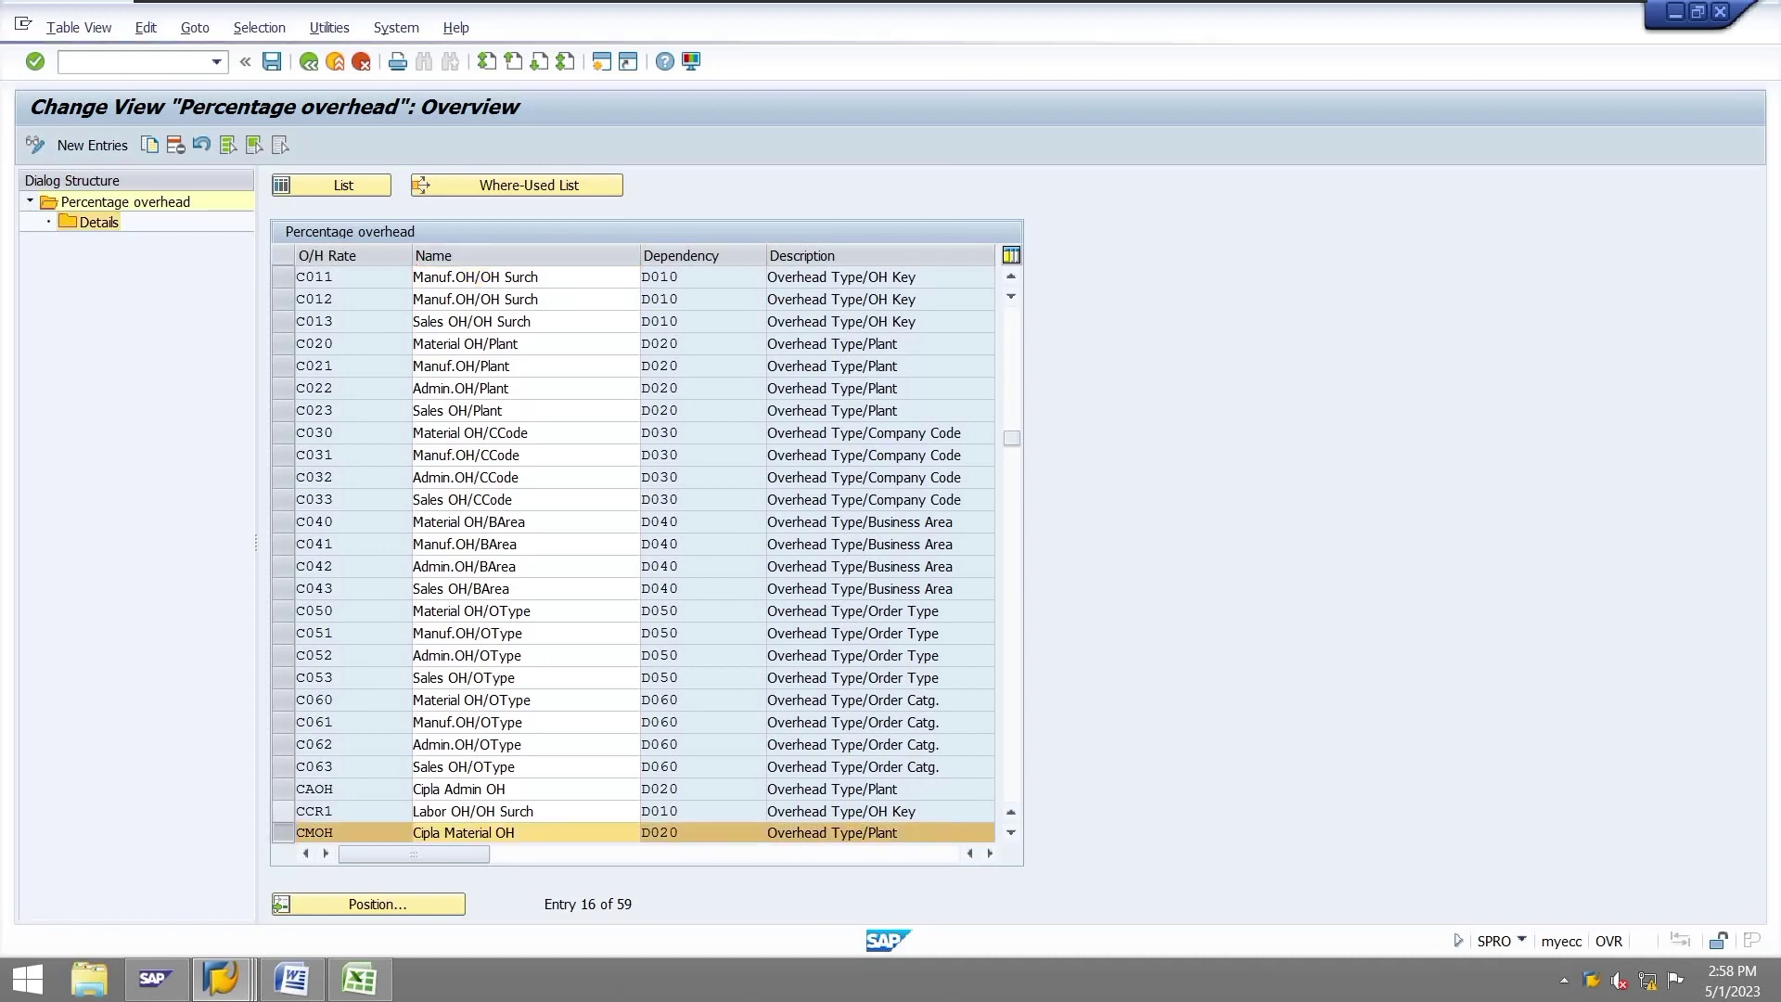
pyautogui.press('F3')
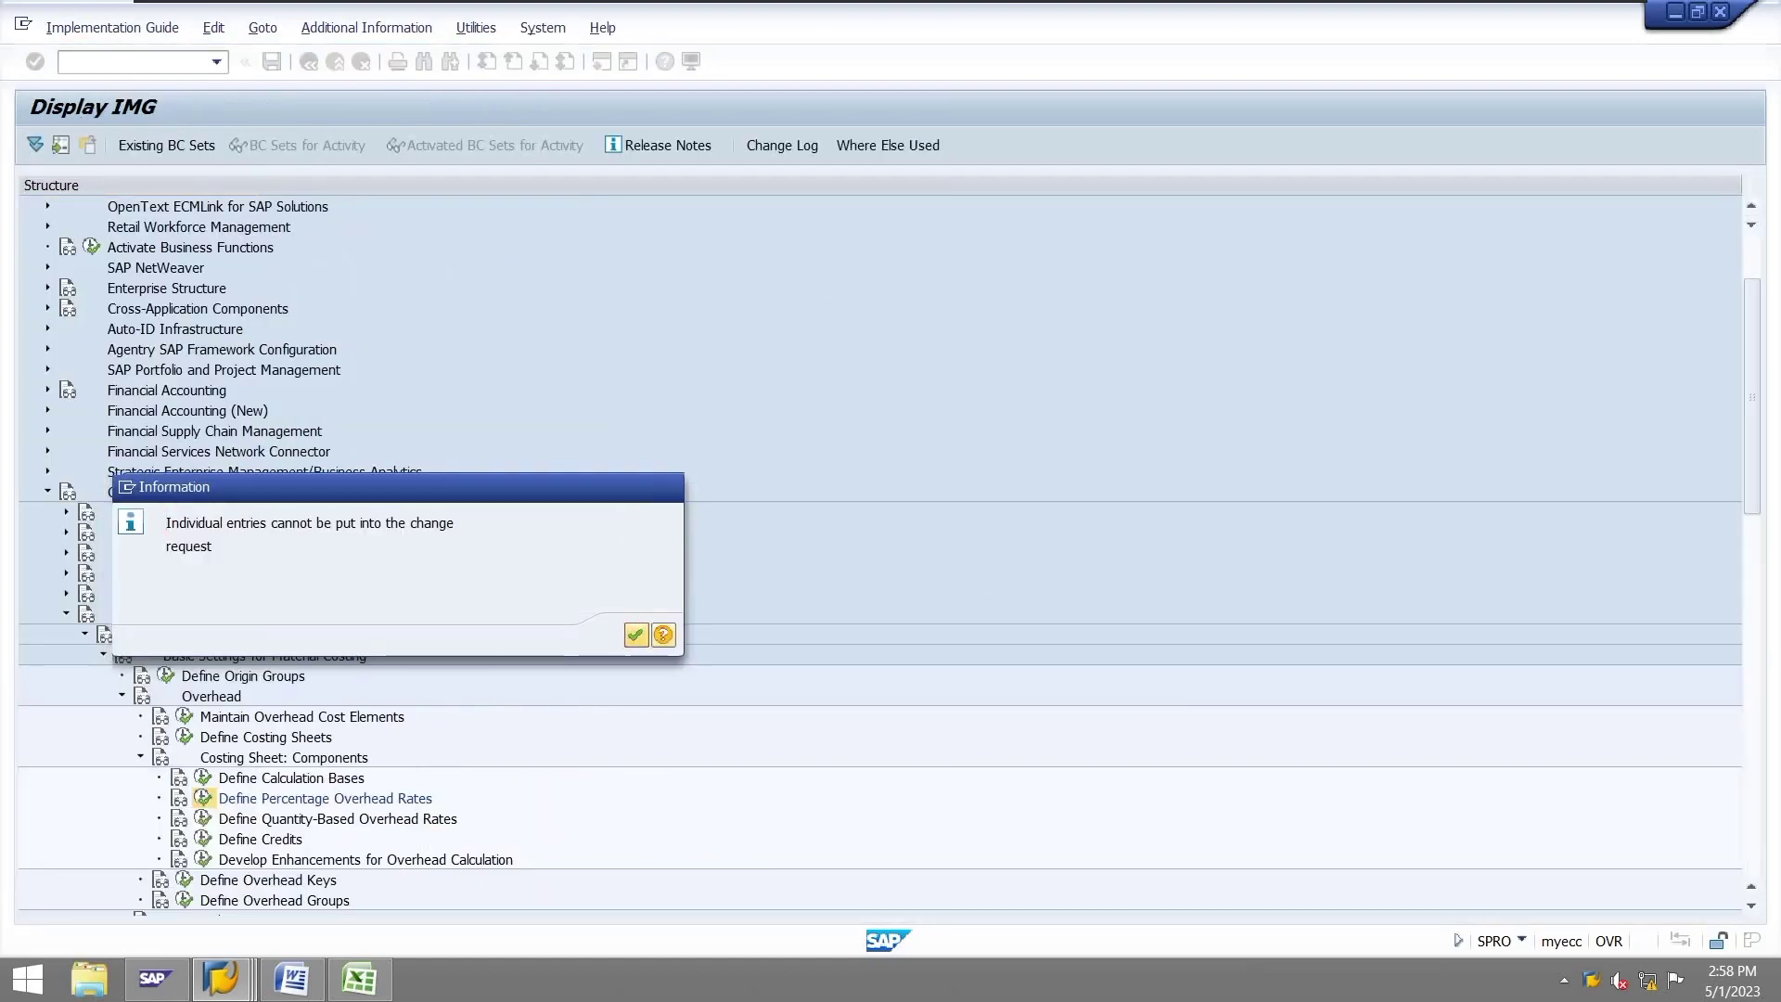
pyautogui.press('Return')
pyautogui.click(203, 798)
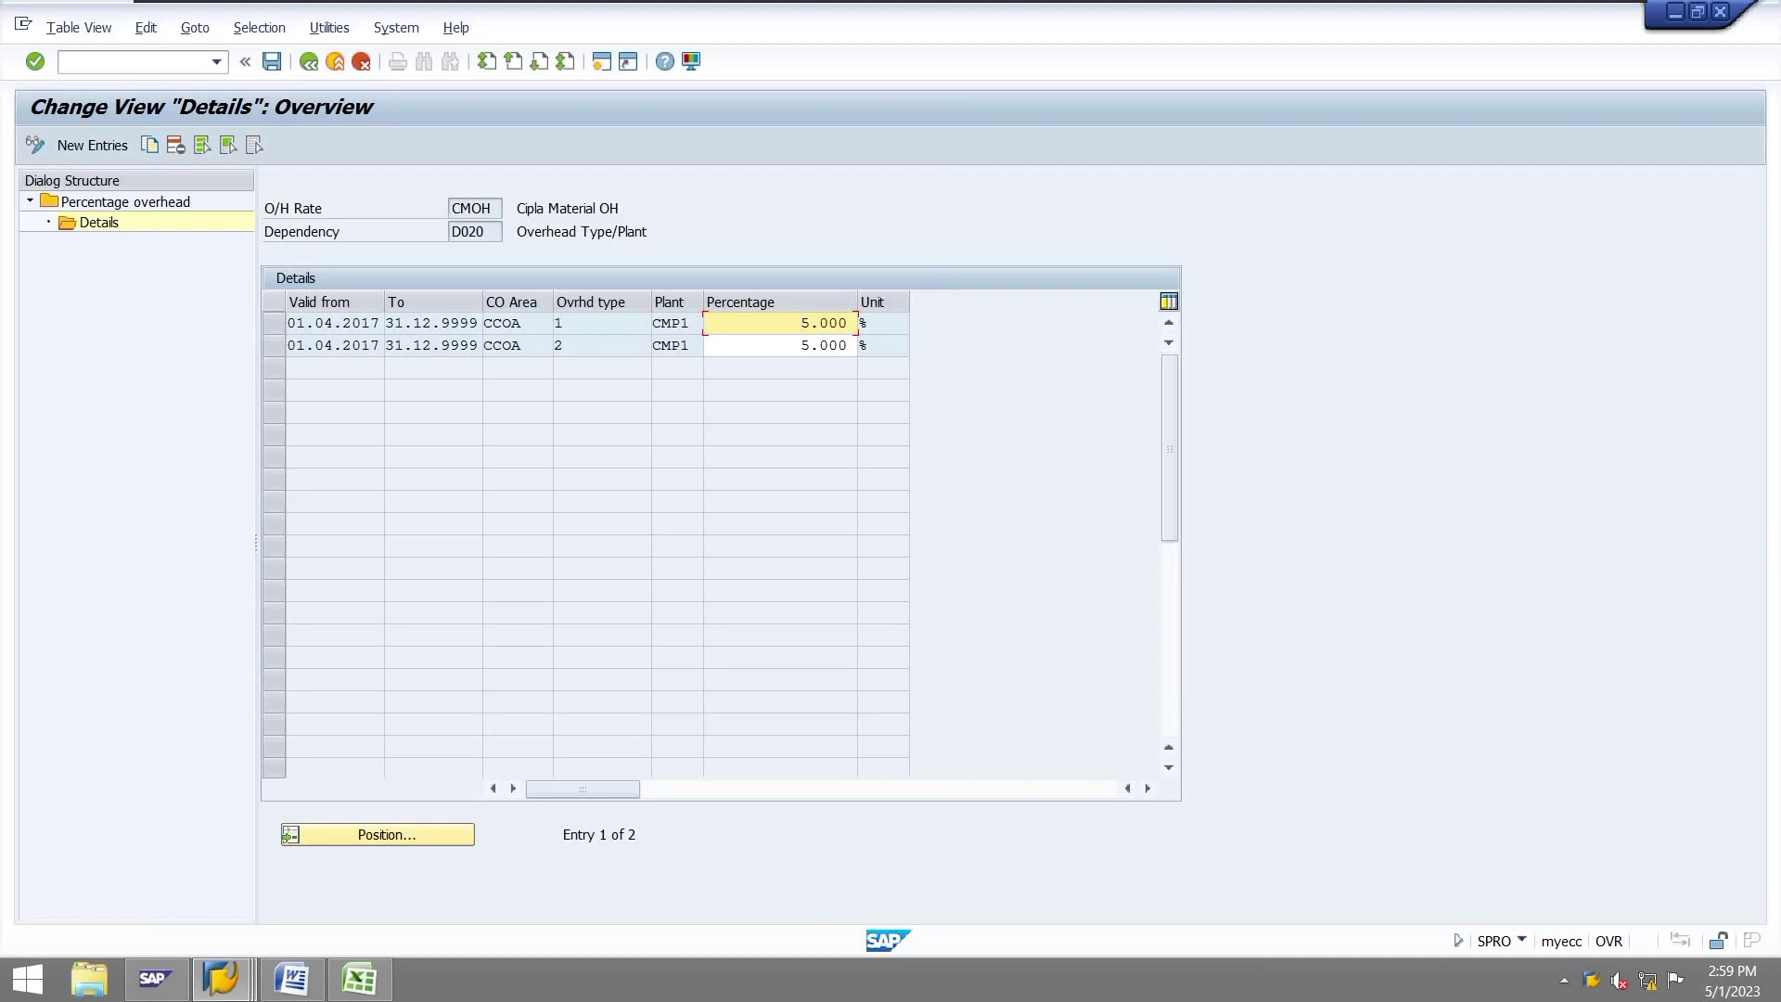
# Look up the possible overhead types for the first CMOH rate entry and close the list without choosing
pyautogui.click(649, 322)
pyautogui.press('Return')
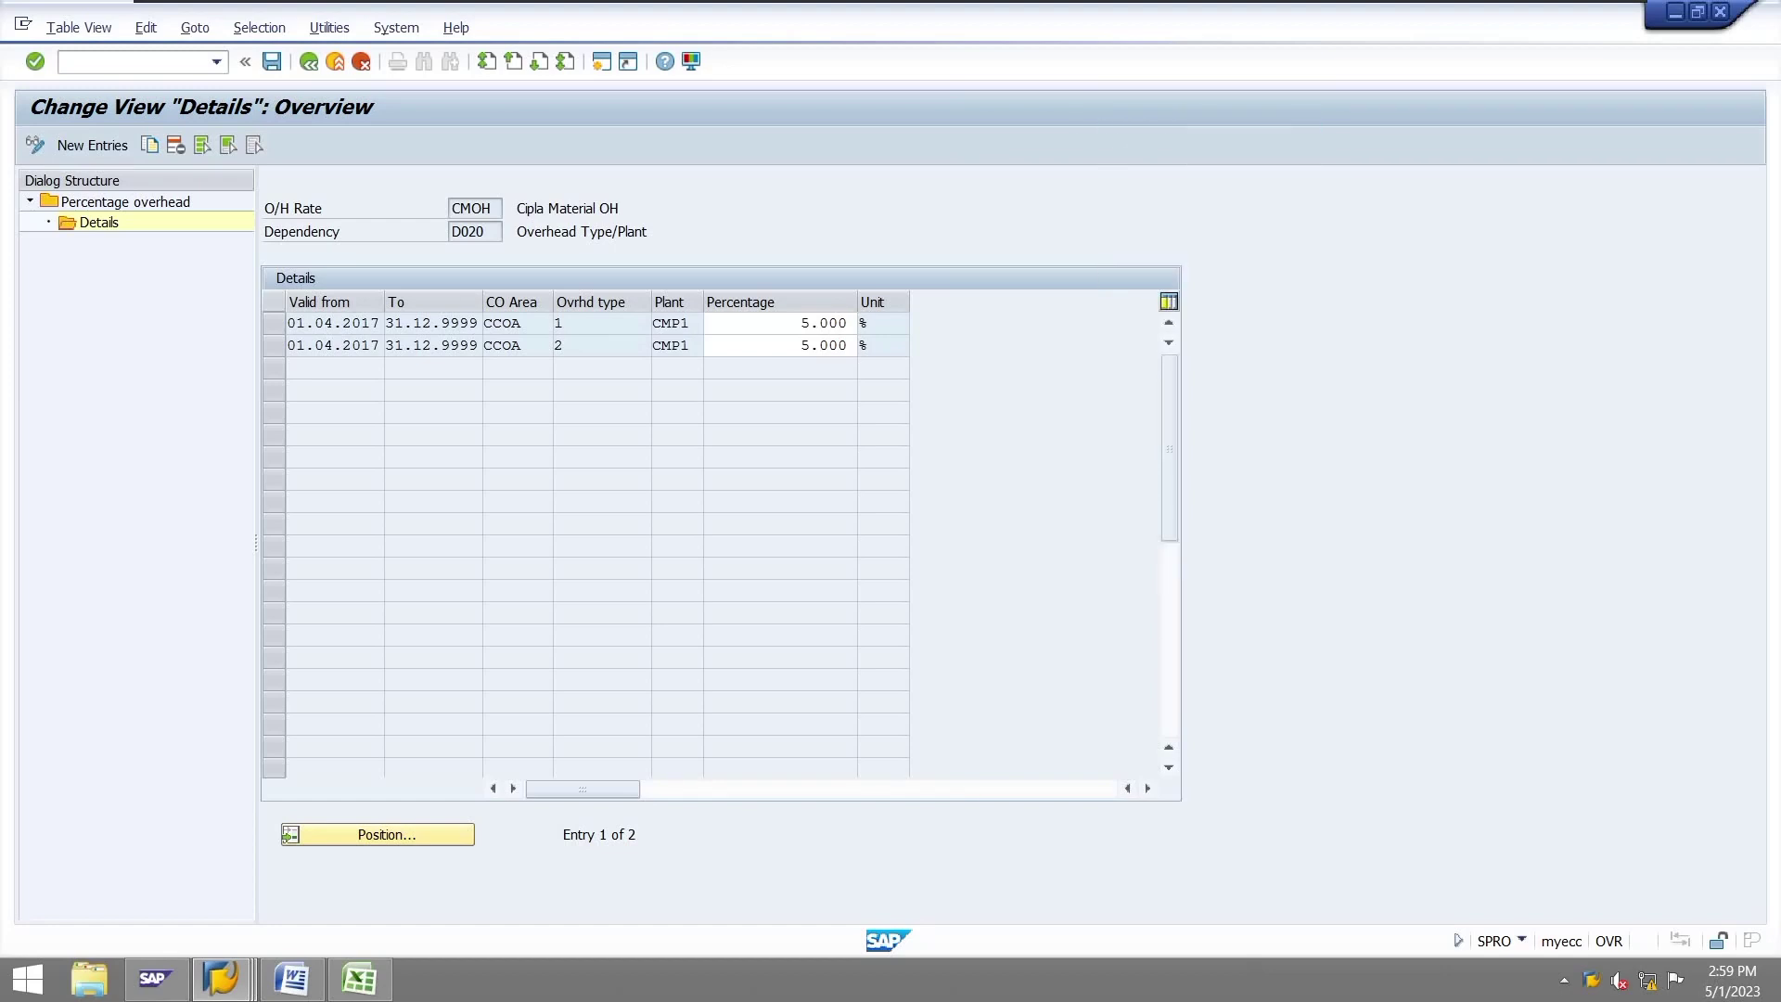
pyautogui.press('F4')
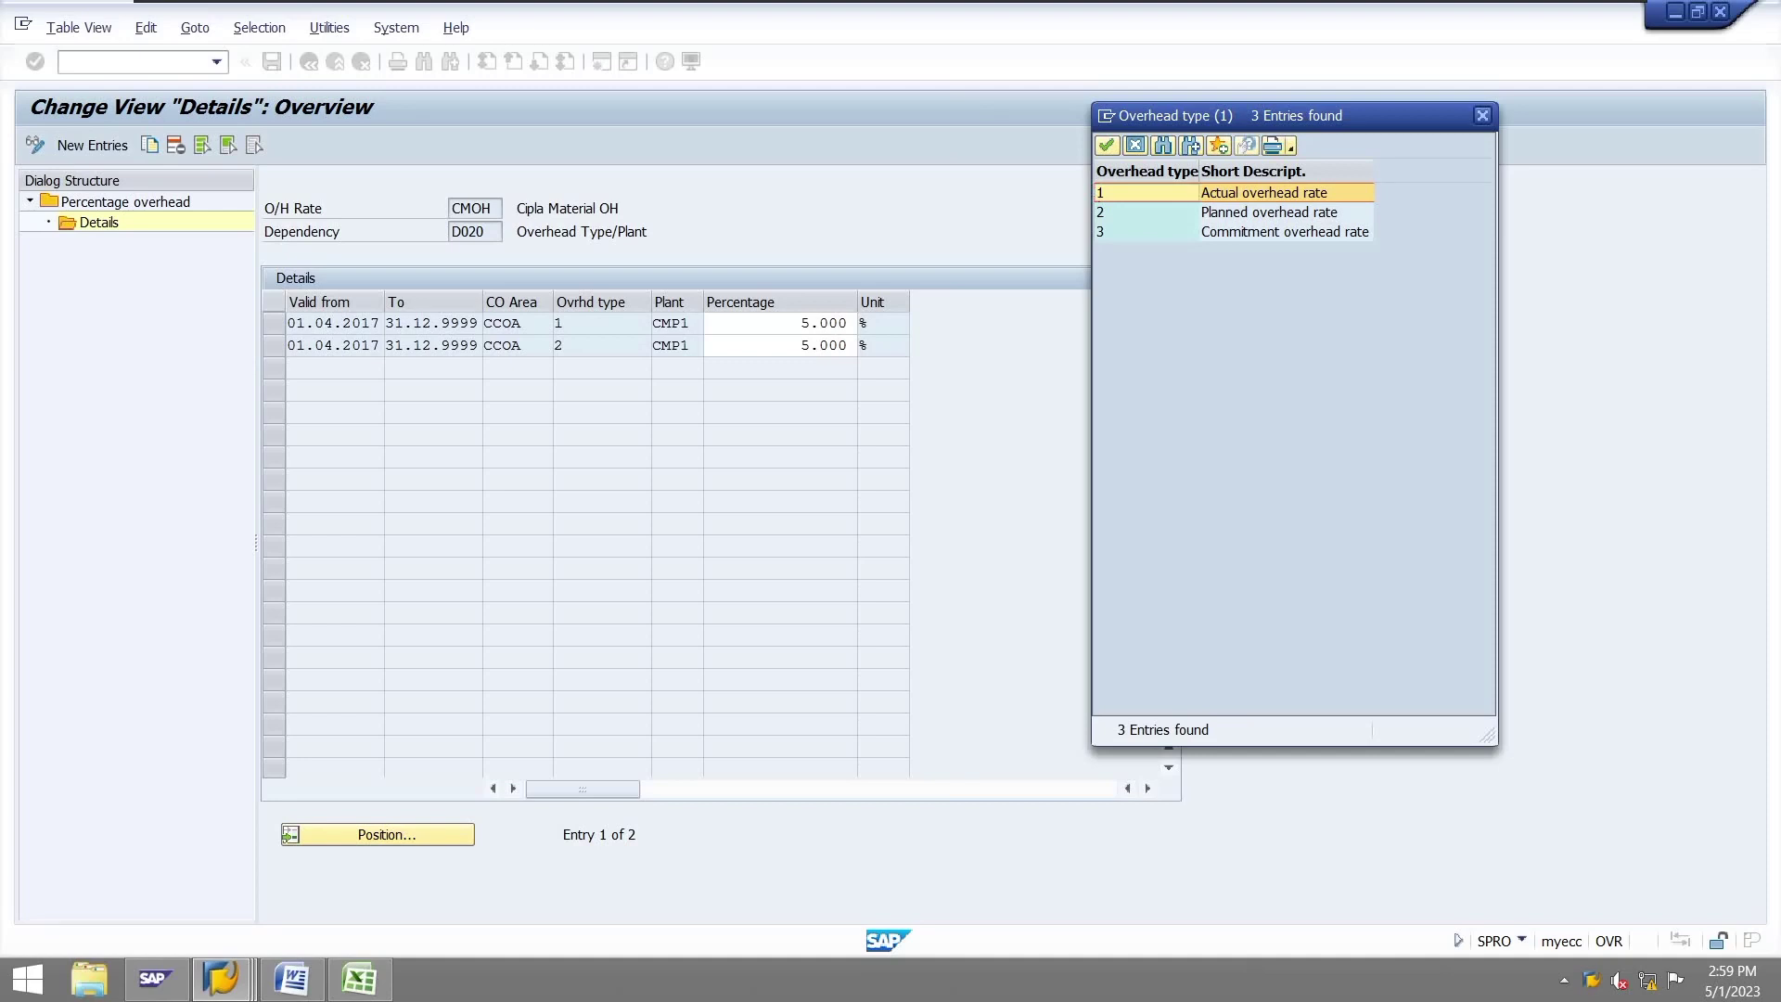
pyautogui.click(1482, 115)
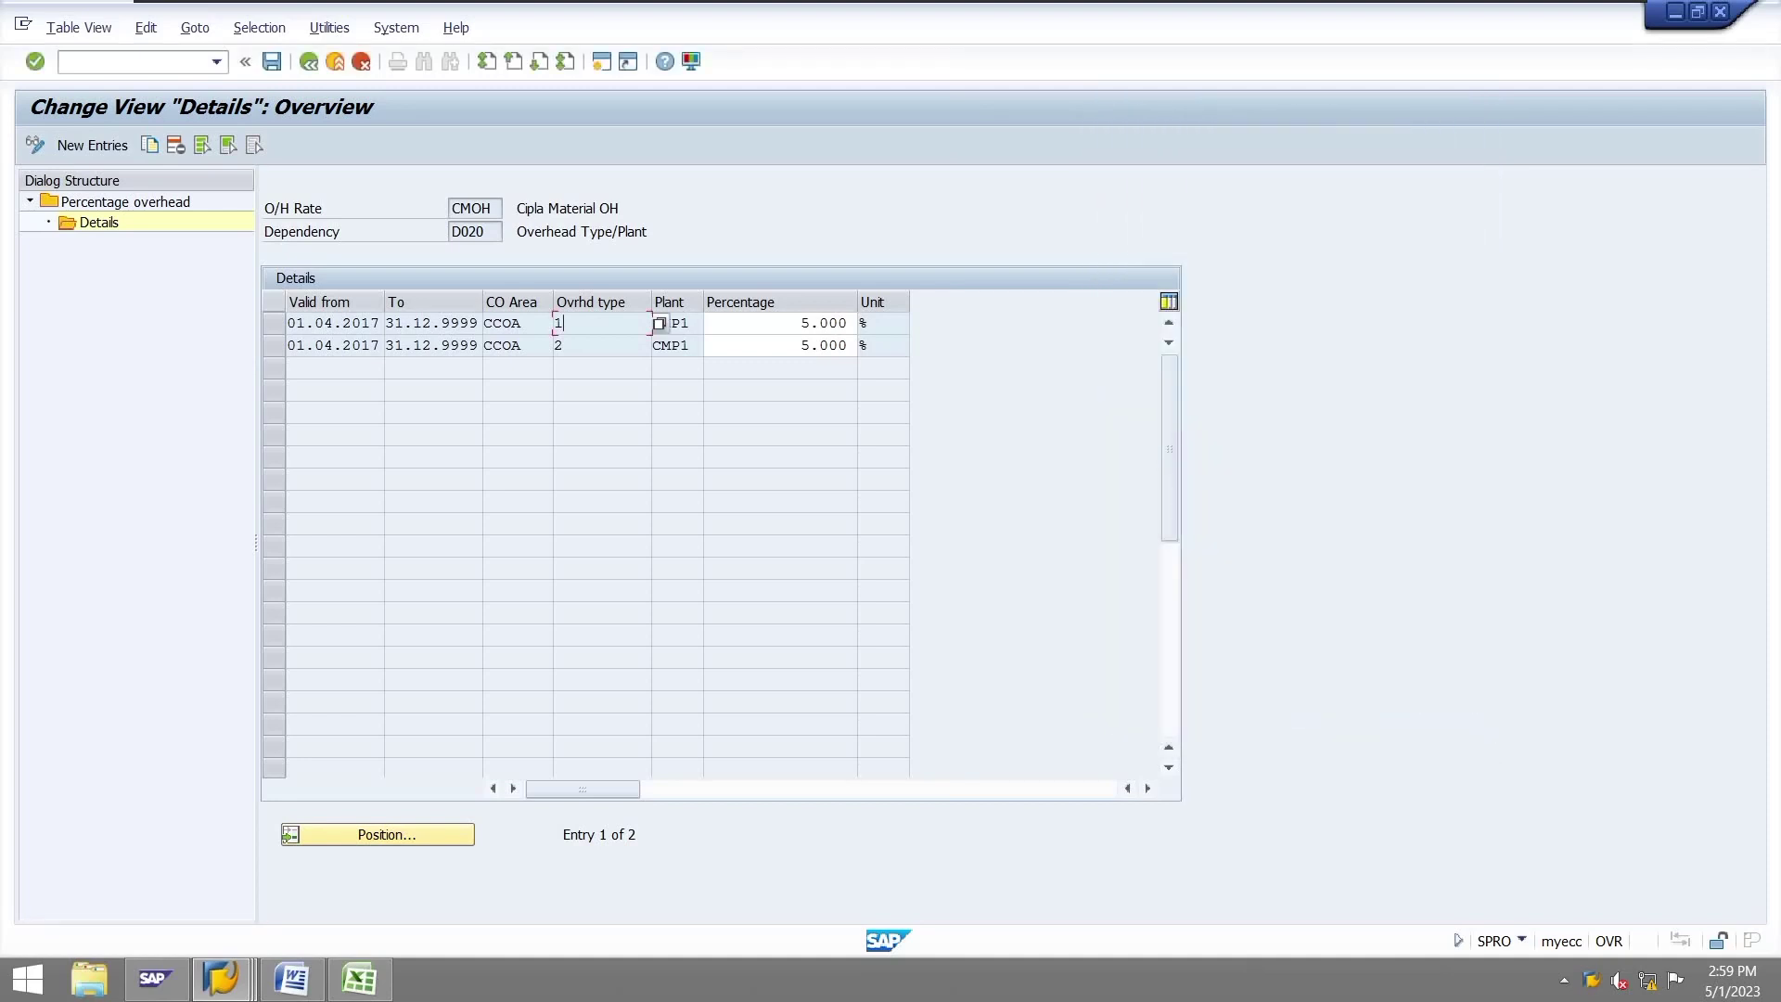
# Return to the percentage overhead list and show the details of overhead rate CAOH
pyautogui.click(309, 61)
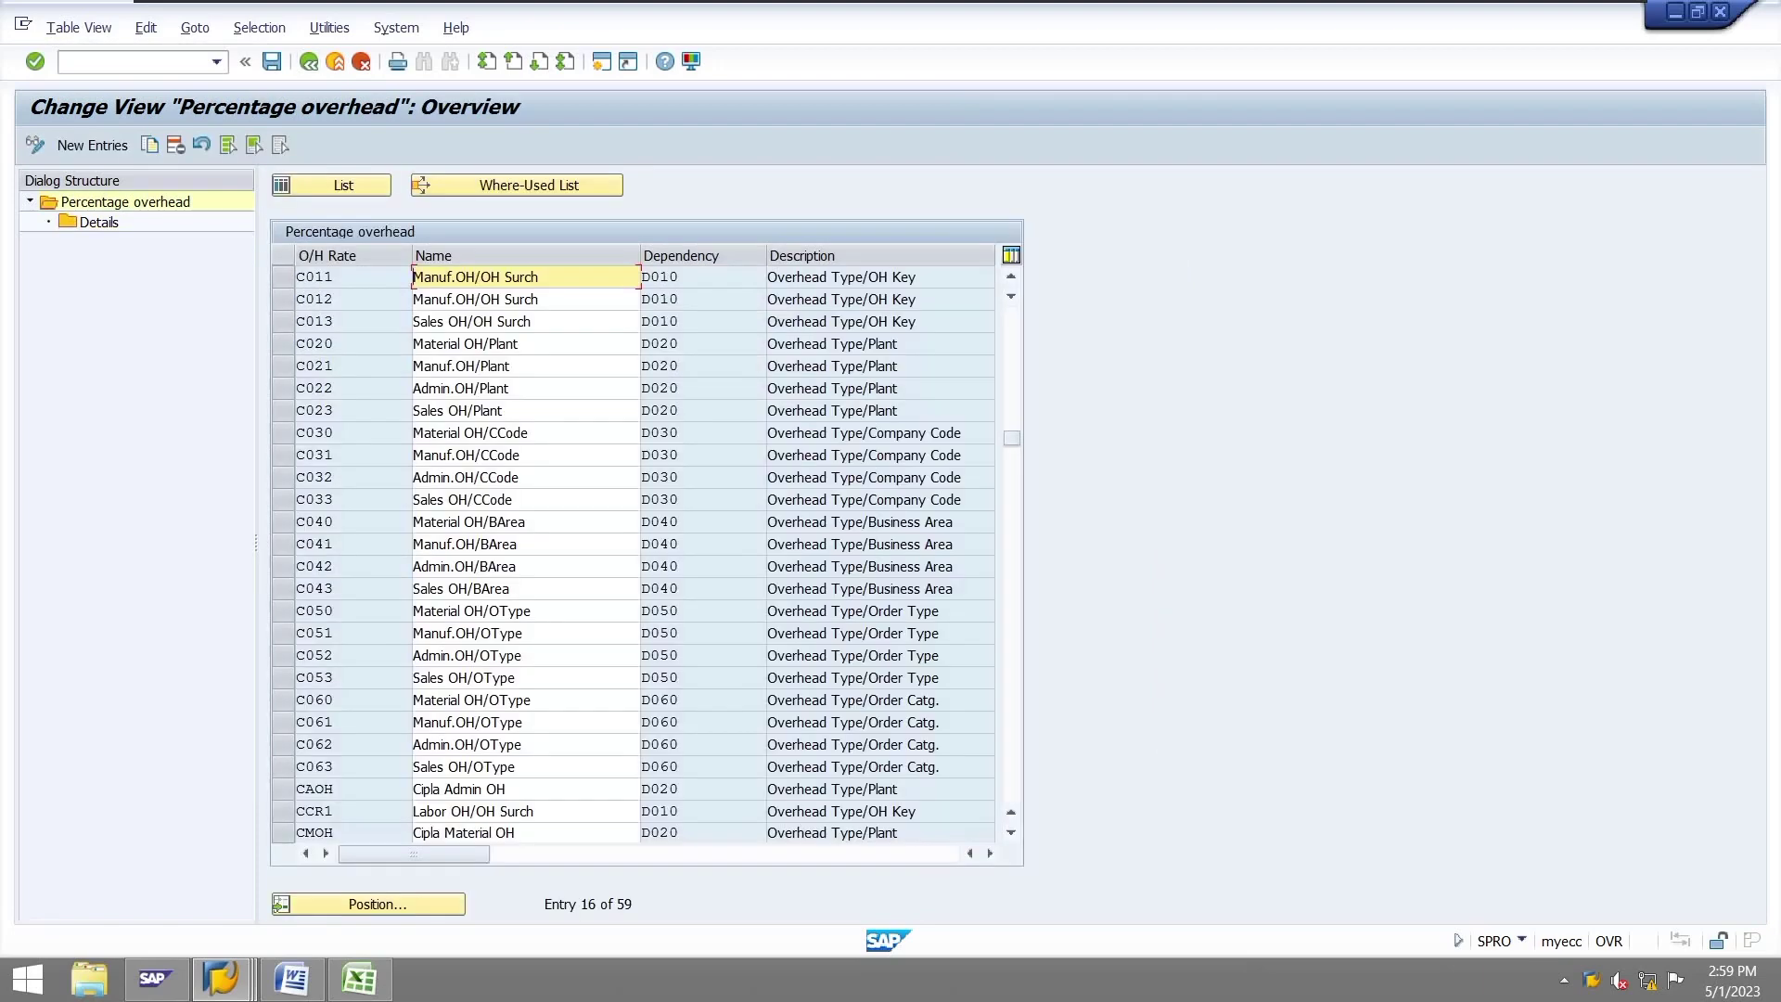
pyautogui.click(283, 790)
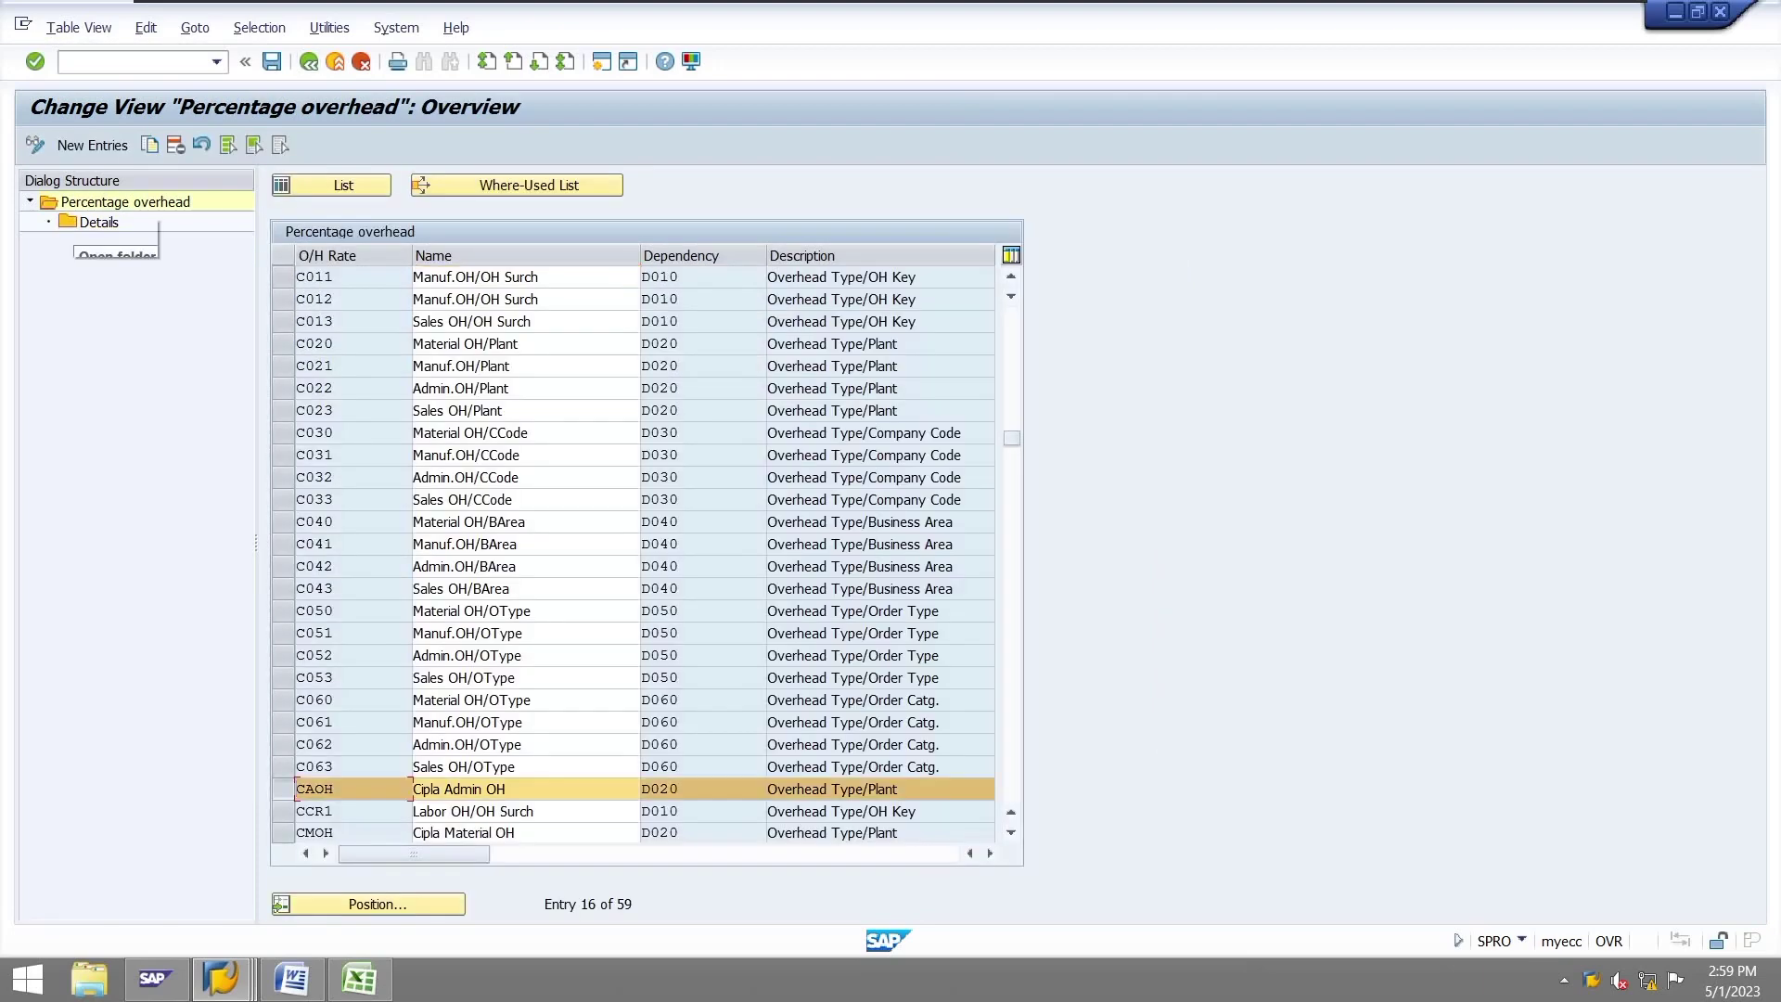
pyautogui.doubleClick(93, 223)
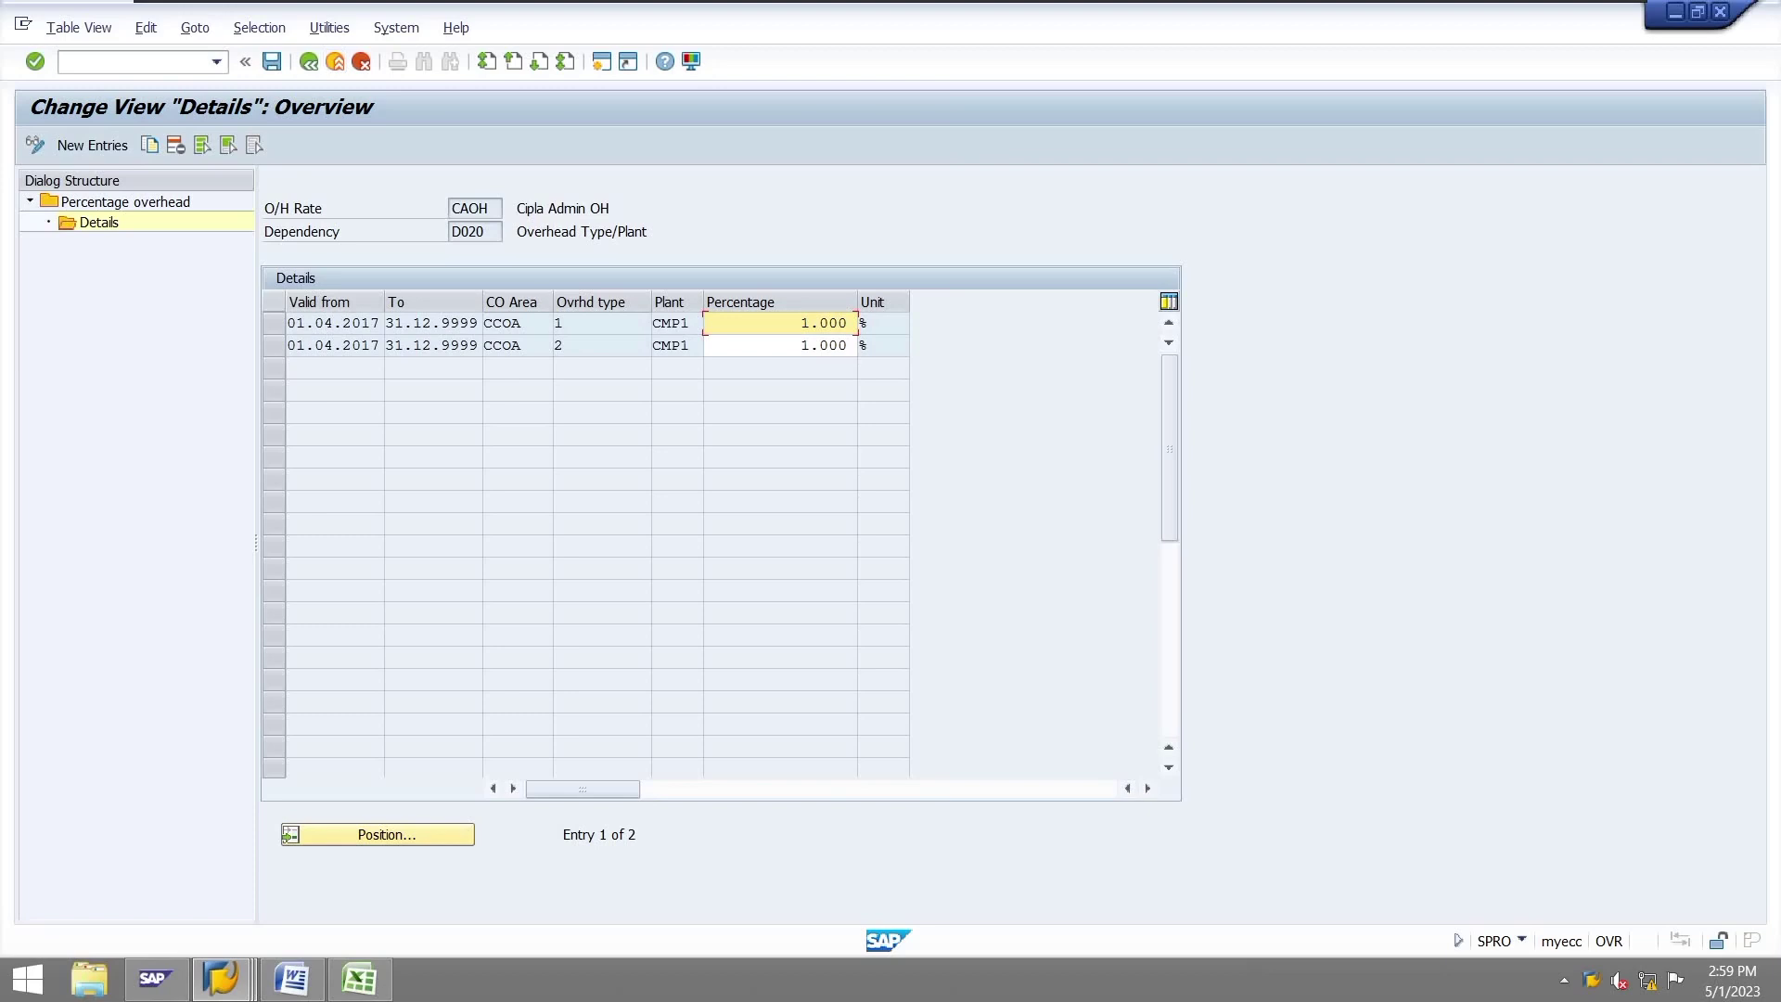
# Leave the overhead rates, go to Define Credits and show the details of credit CMO for controlling area CCOA
pyautogui.click(308, 61)
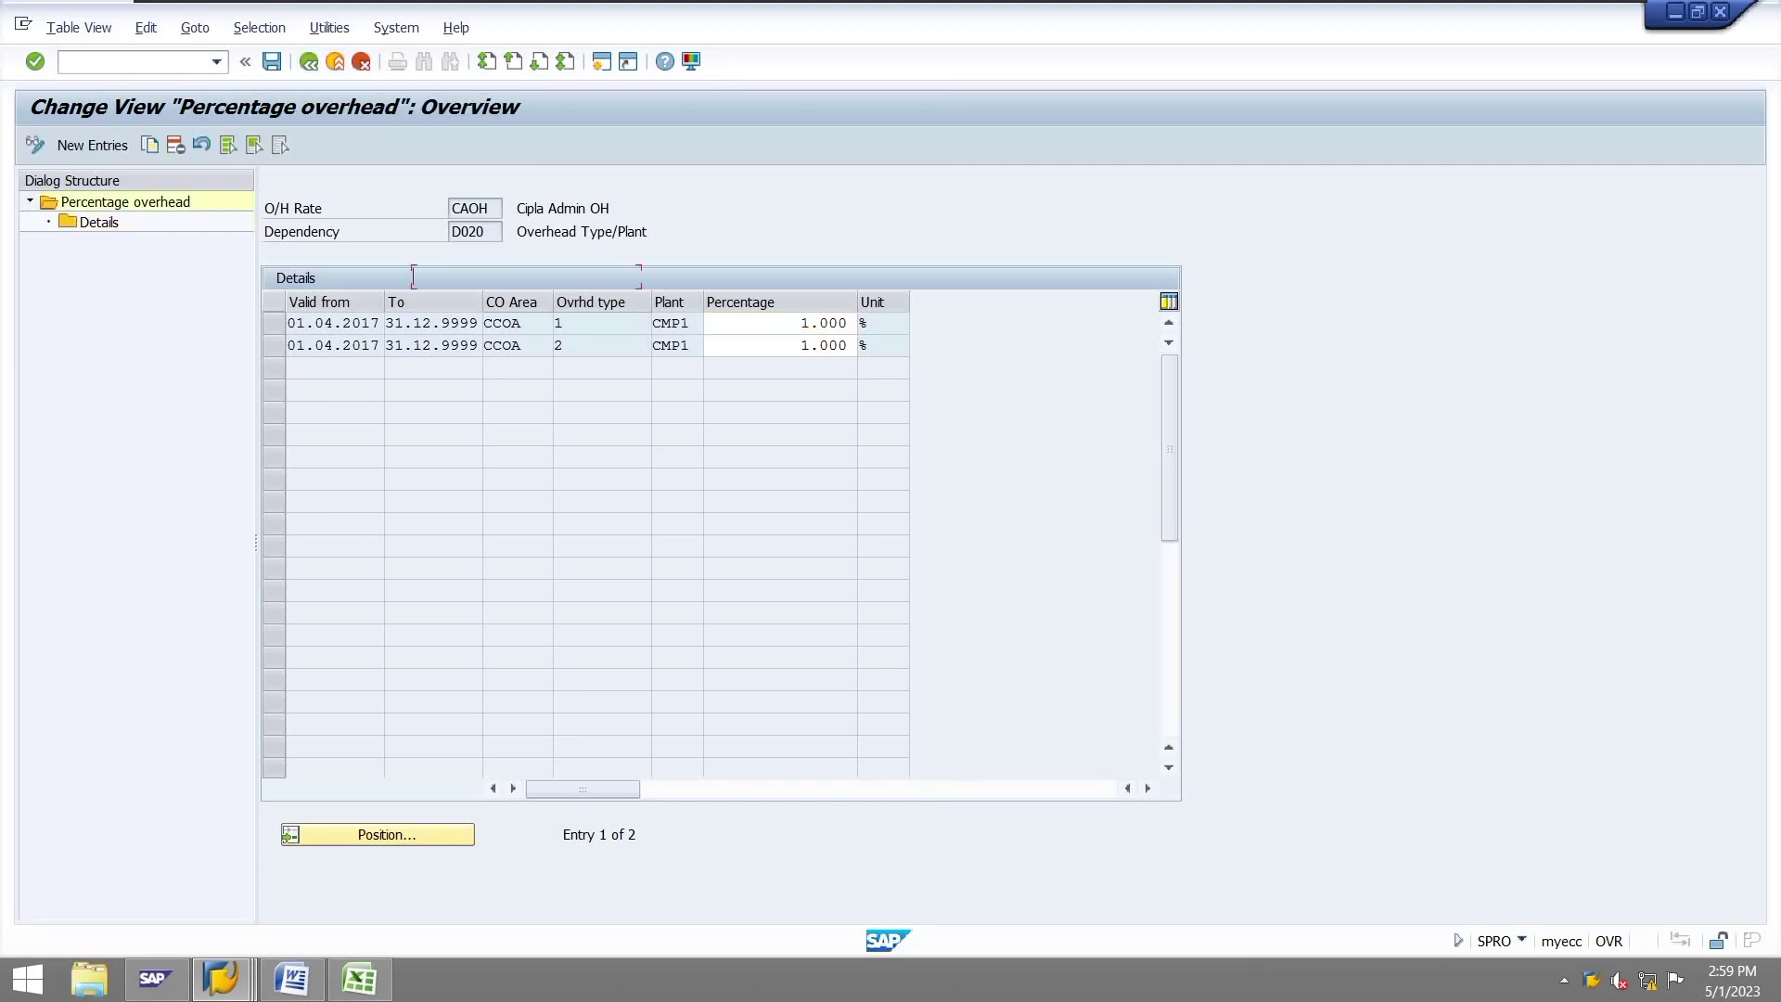
pyautogui.click(309, 61)
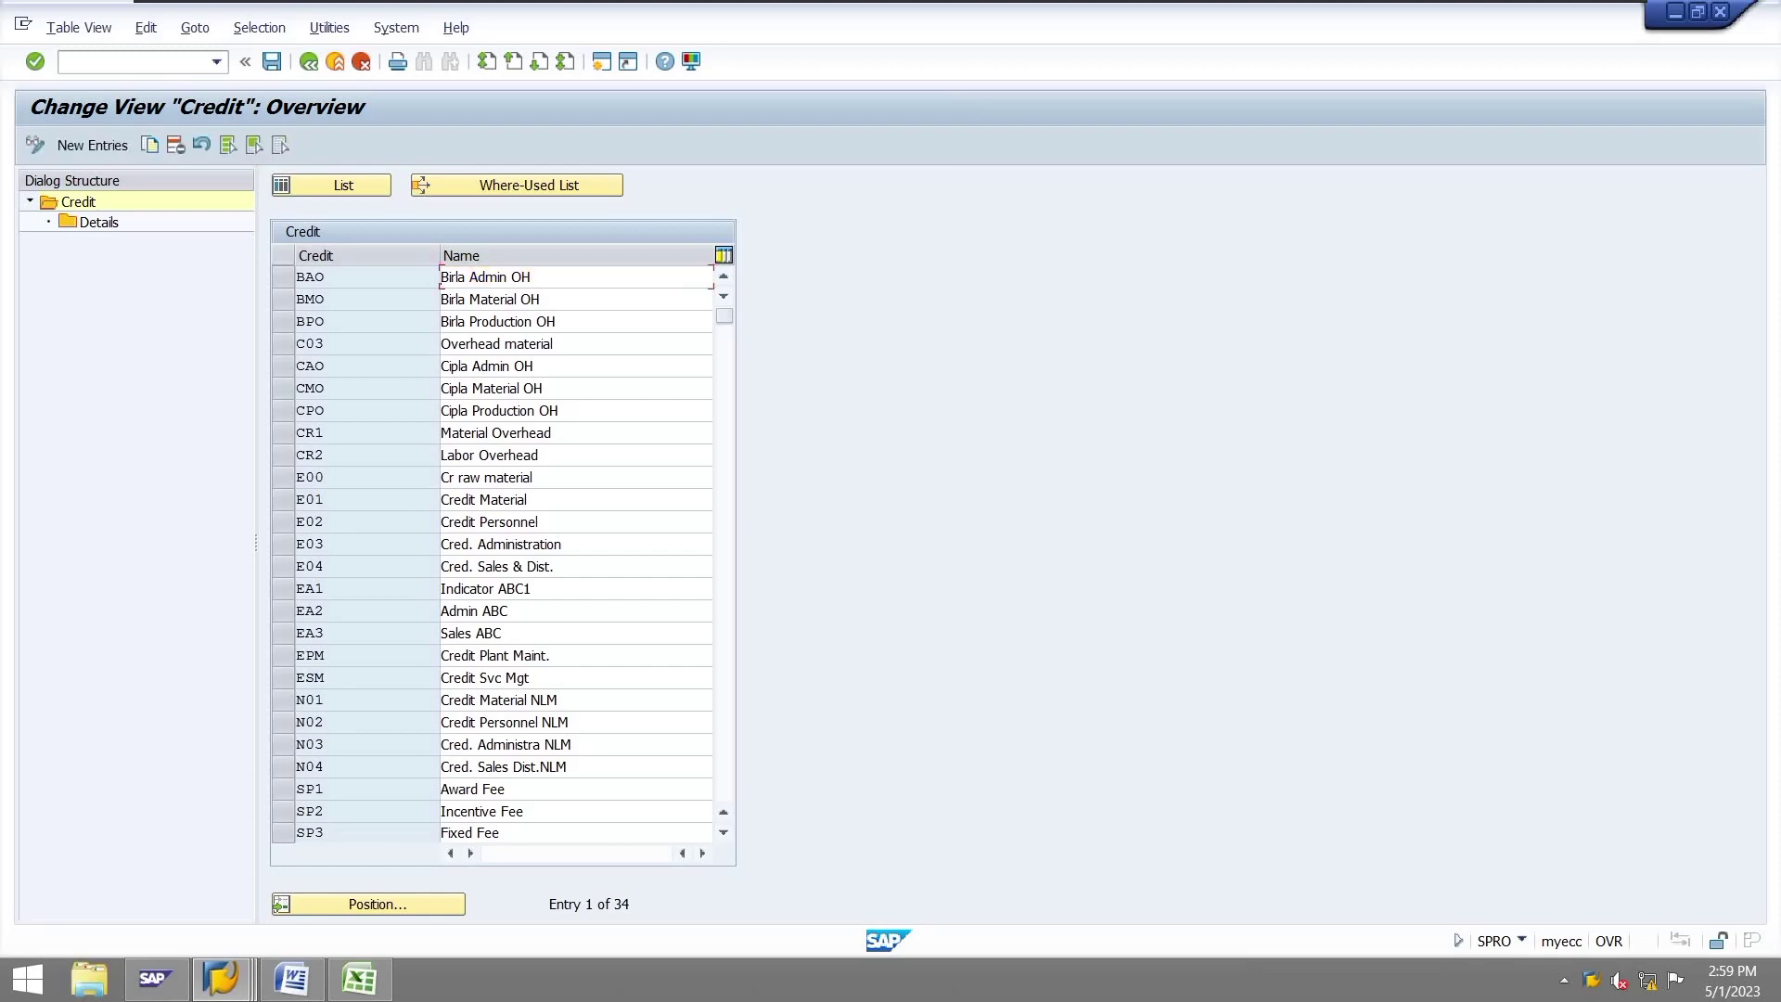
pyautogui.scroll(-1, 503, 557)
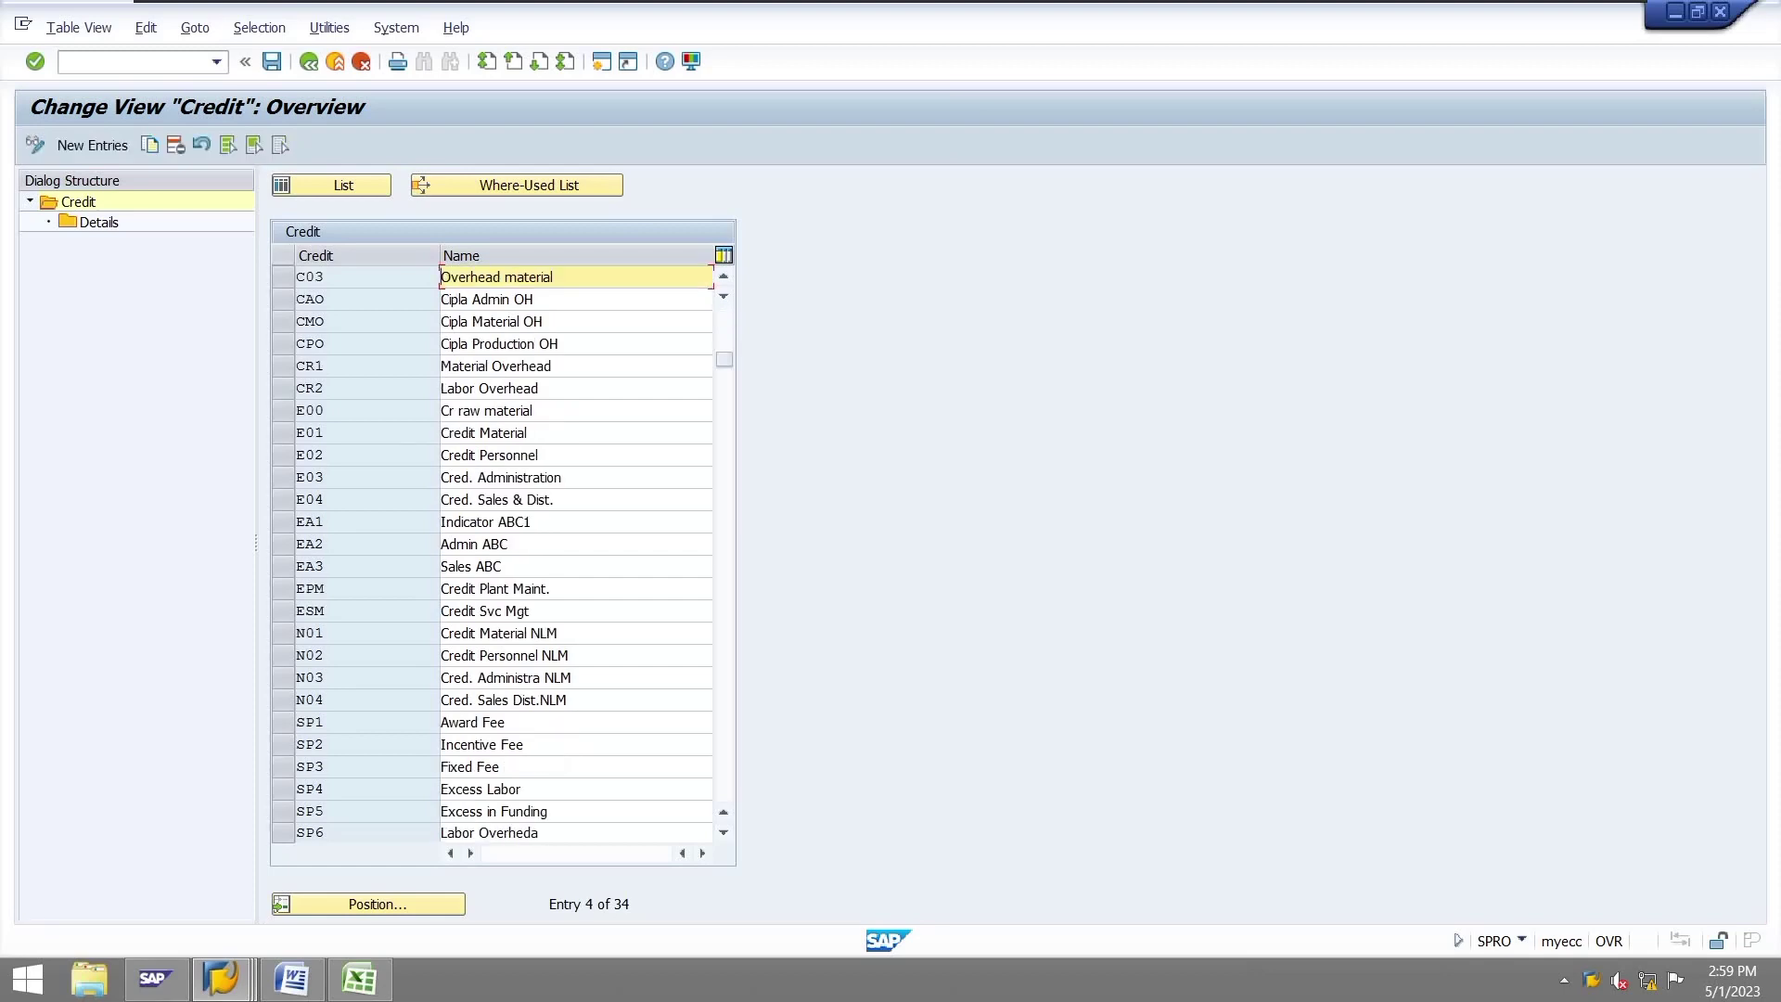
pyautogui.scroll(-1, 502, 556)
pyautogui.scroll(-1, 502, 556)
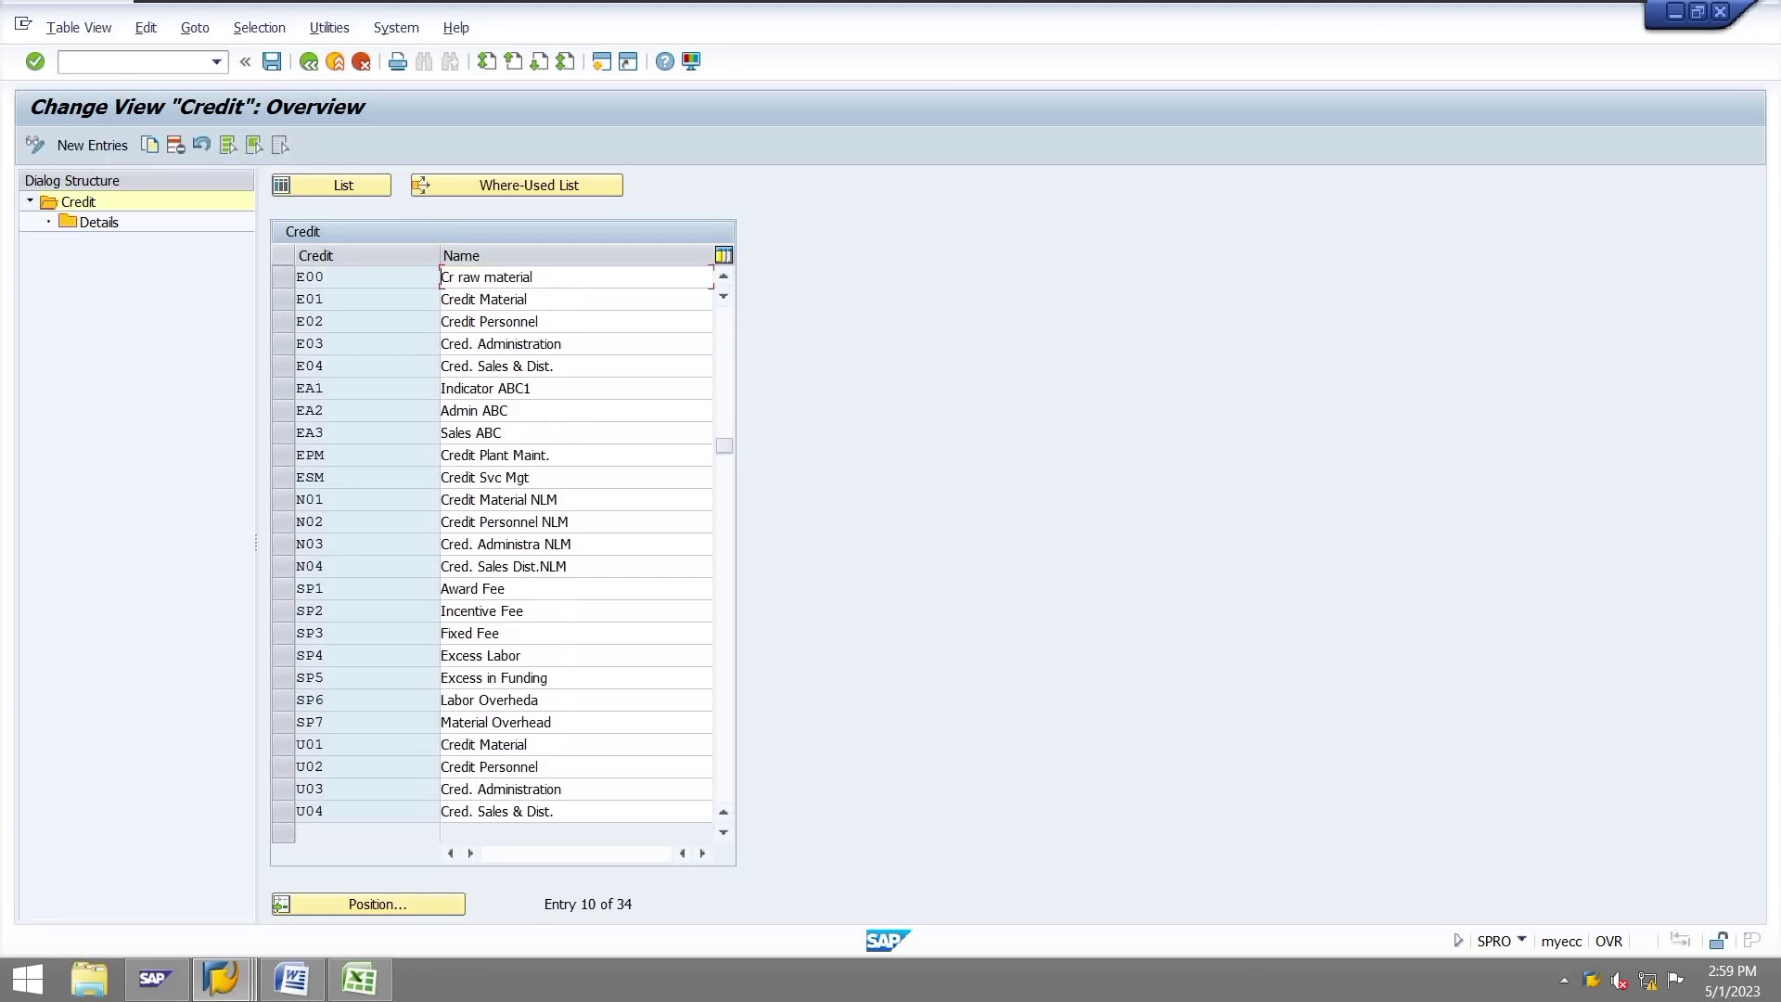
pyautogui.scroll(-3, 503, 557)
pyautogui.scroll(4, 503, 557)
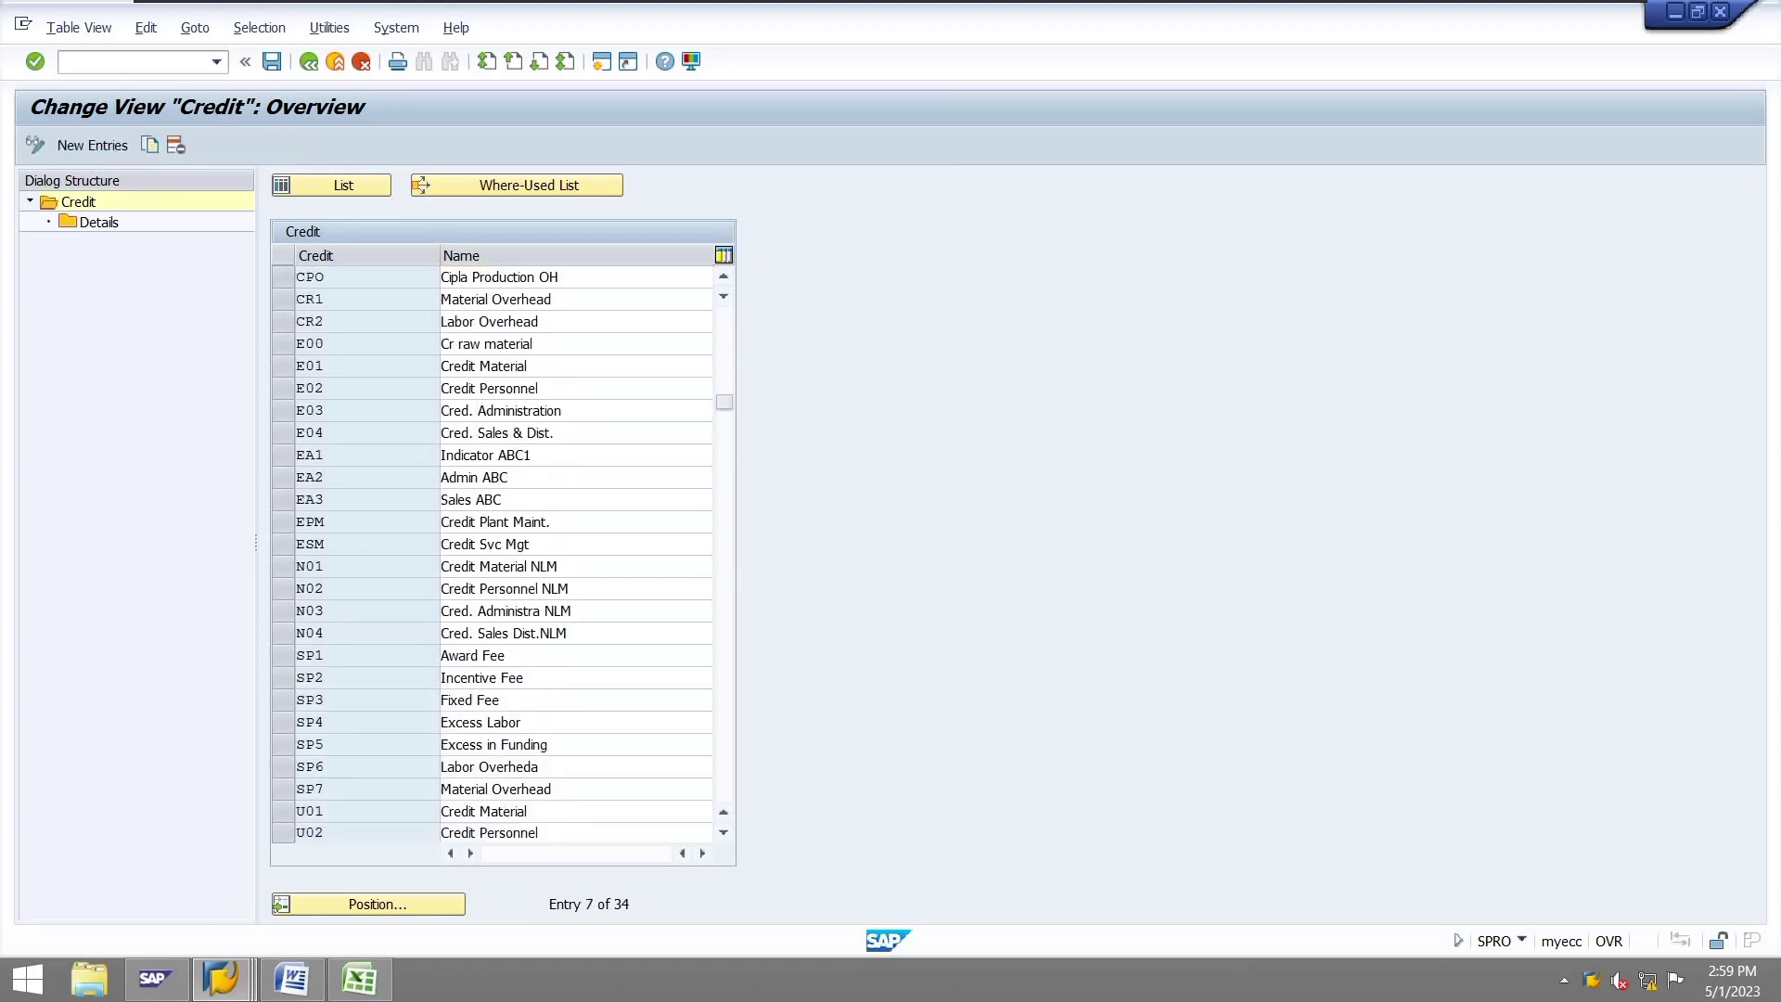
pyautogui.scroll(1, 503, 556)
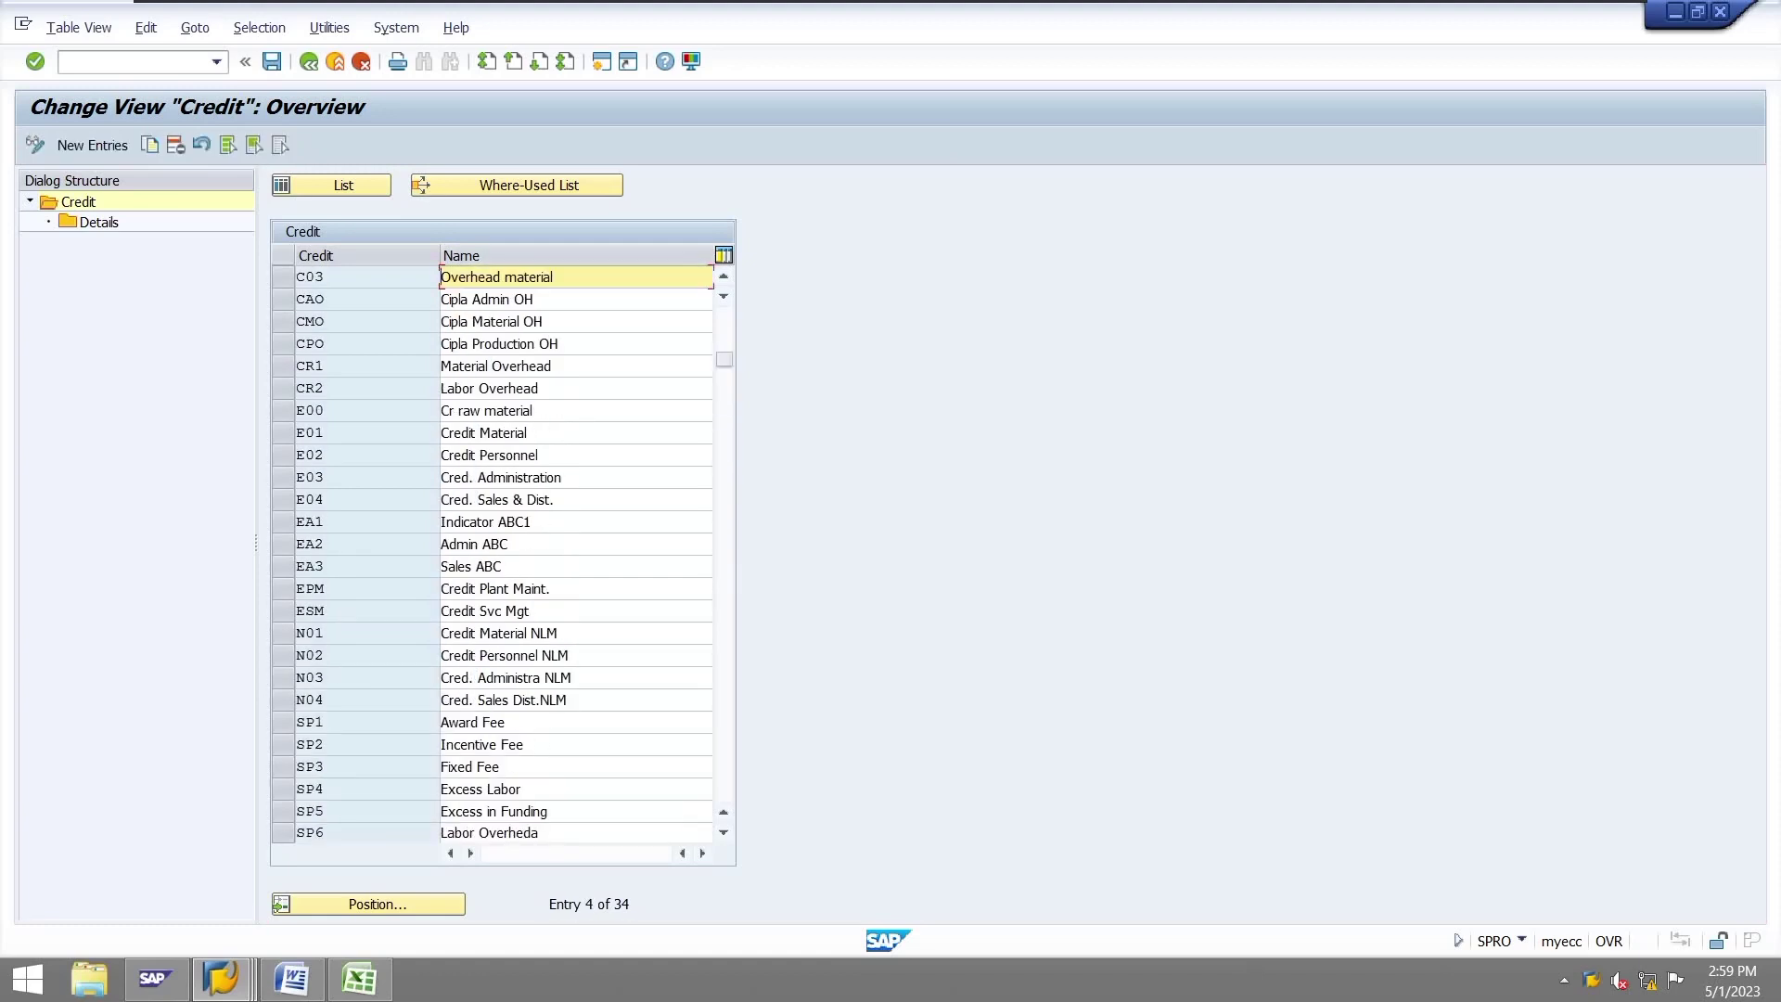
pyautogui.click(283, 322)
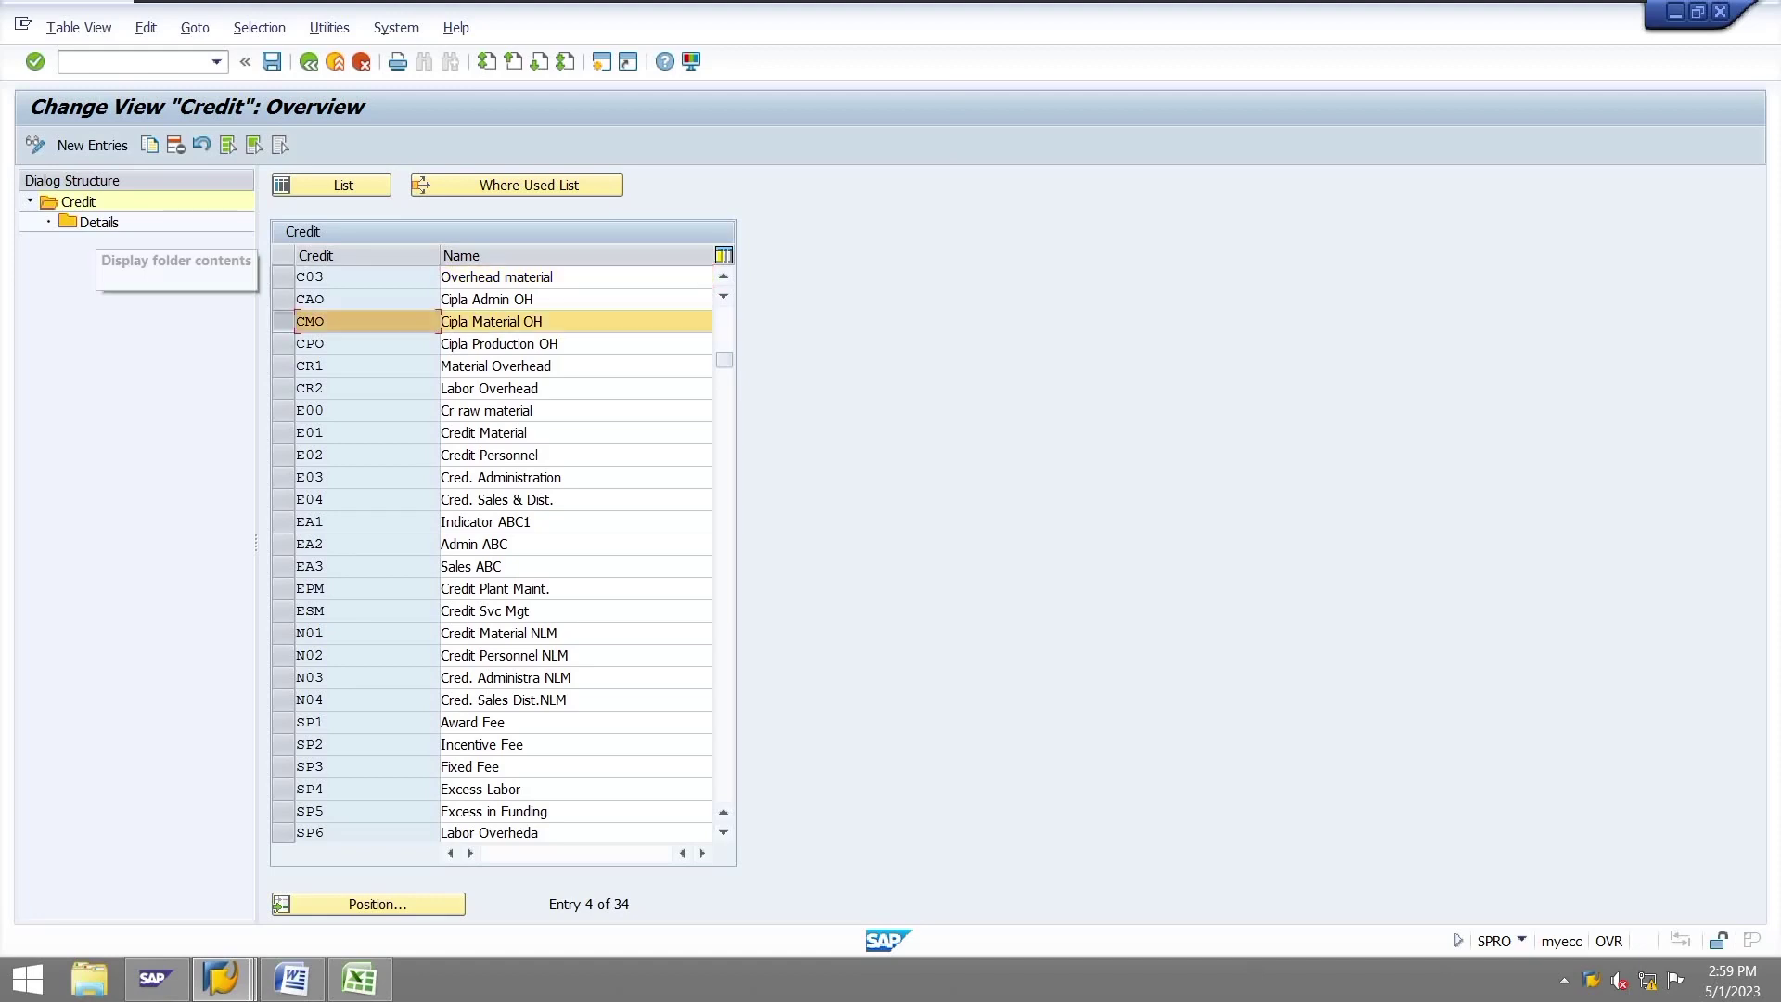
pyautogui.doubleClick(99, 222)
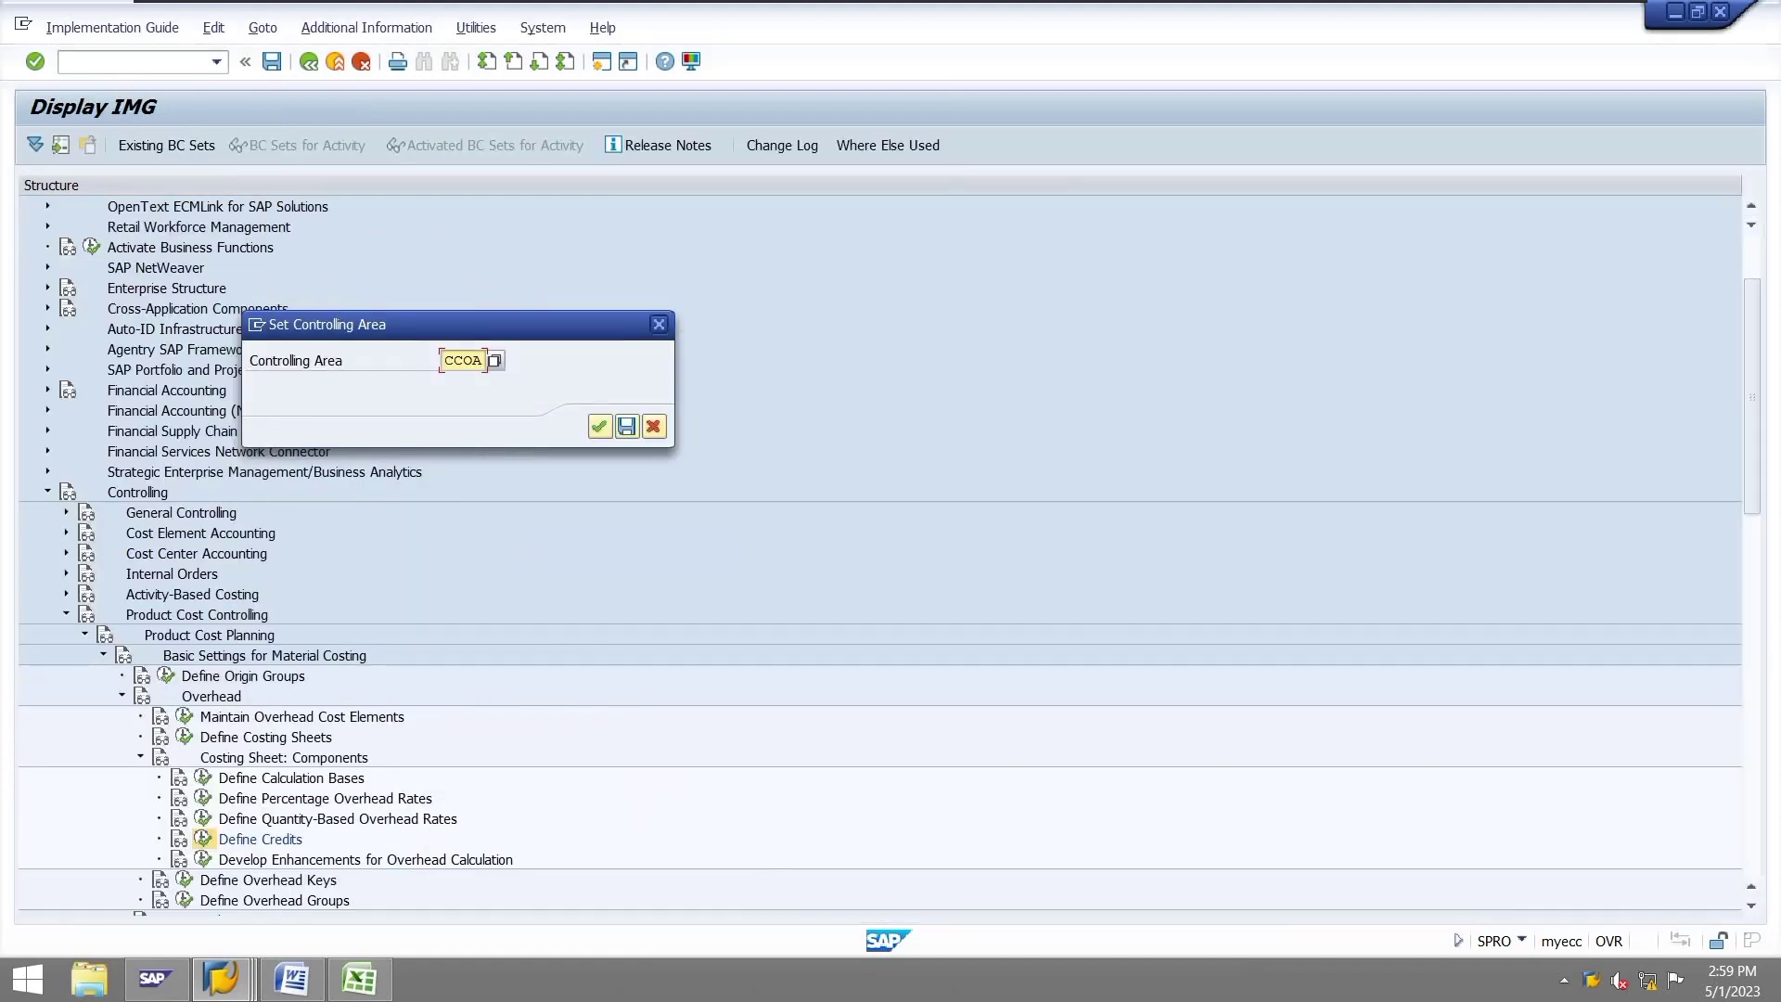
pyautogui.press('Return')
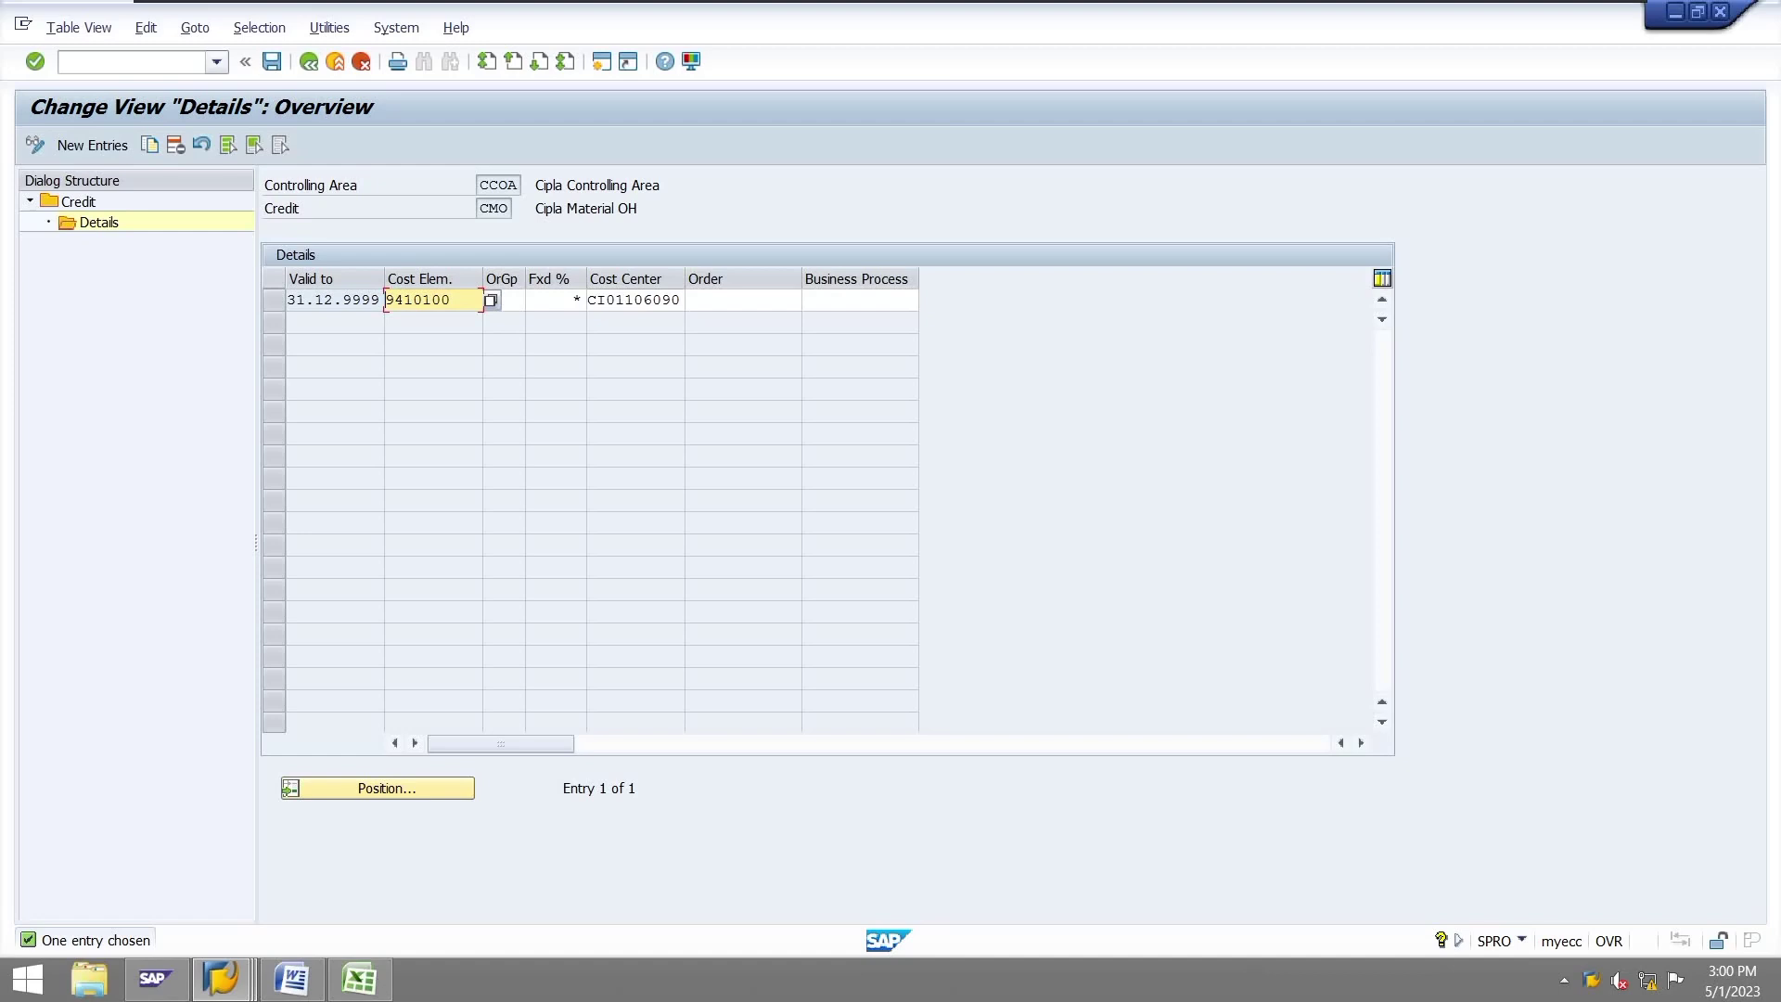
# Leave the credits, go to Define Costing Sheets and show the costing sheet rows of ZCIPL
pyautogui.click(309, 62)
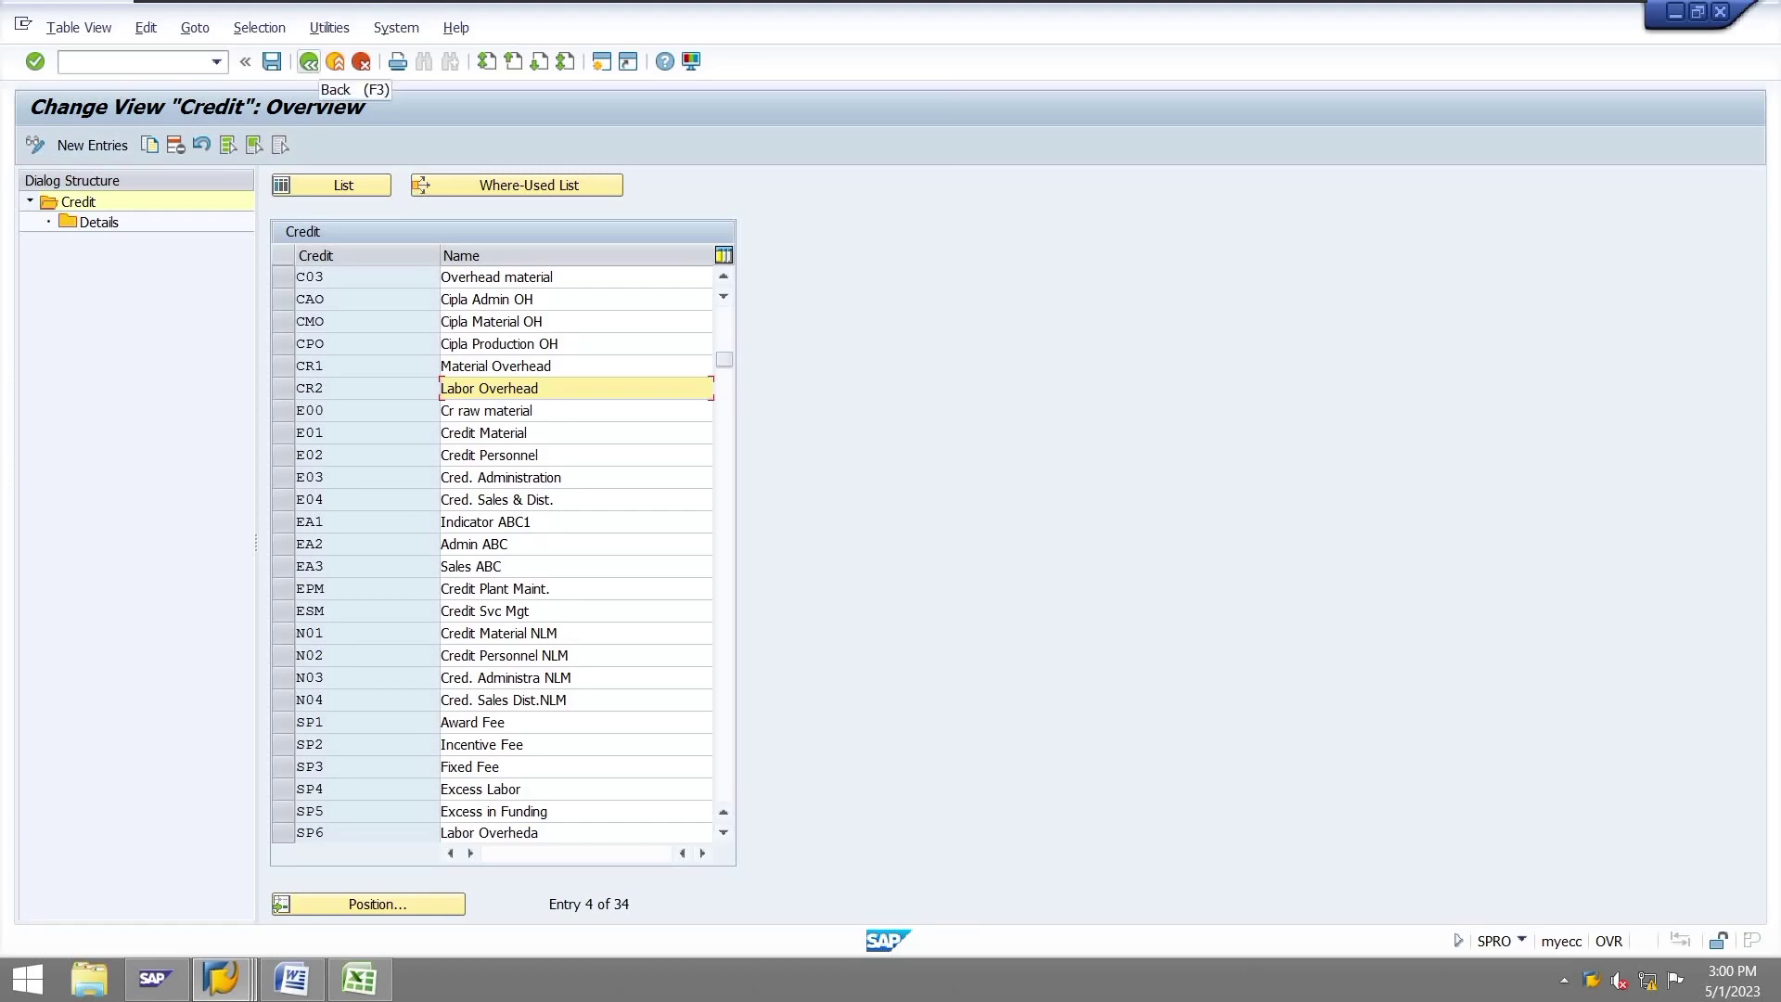
pyautogui.click(309, 62)
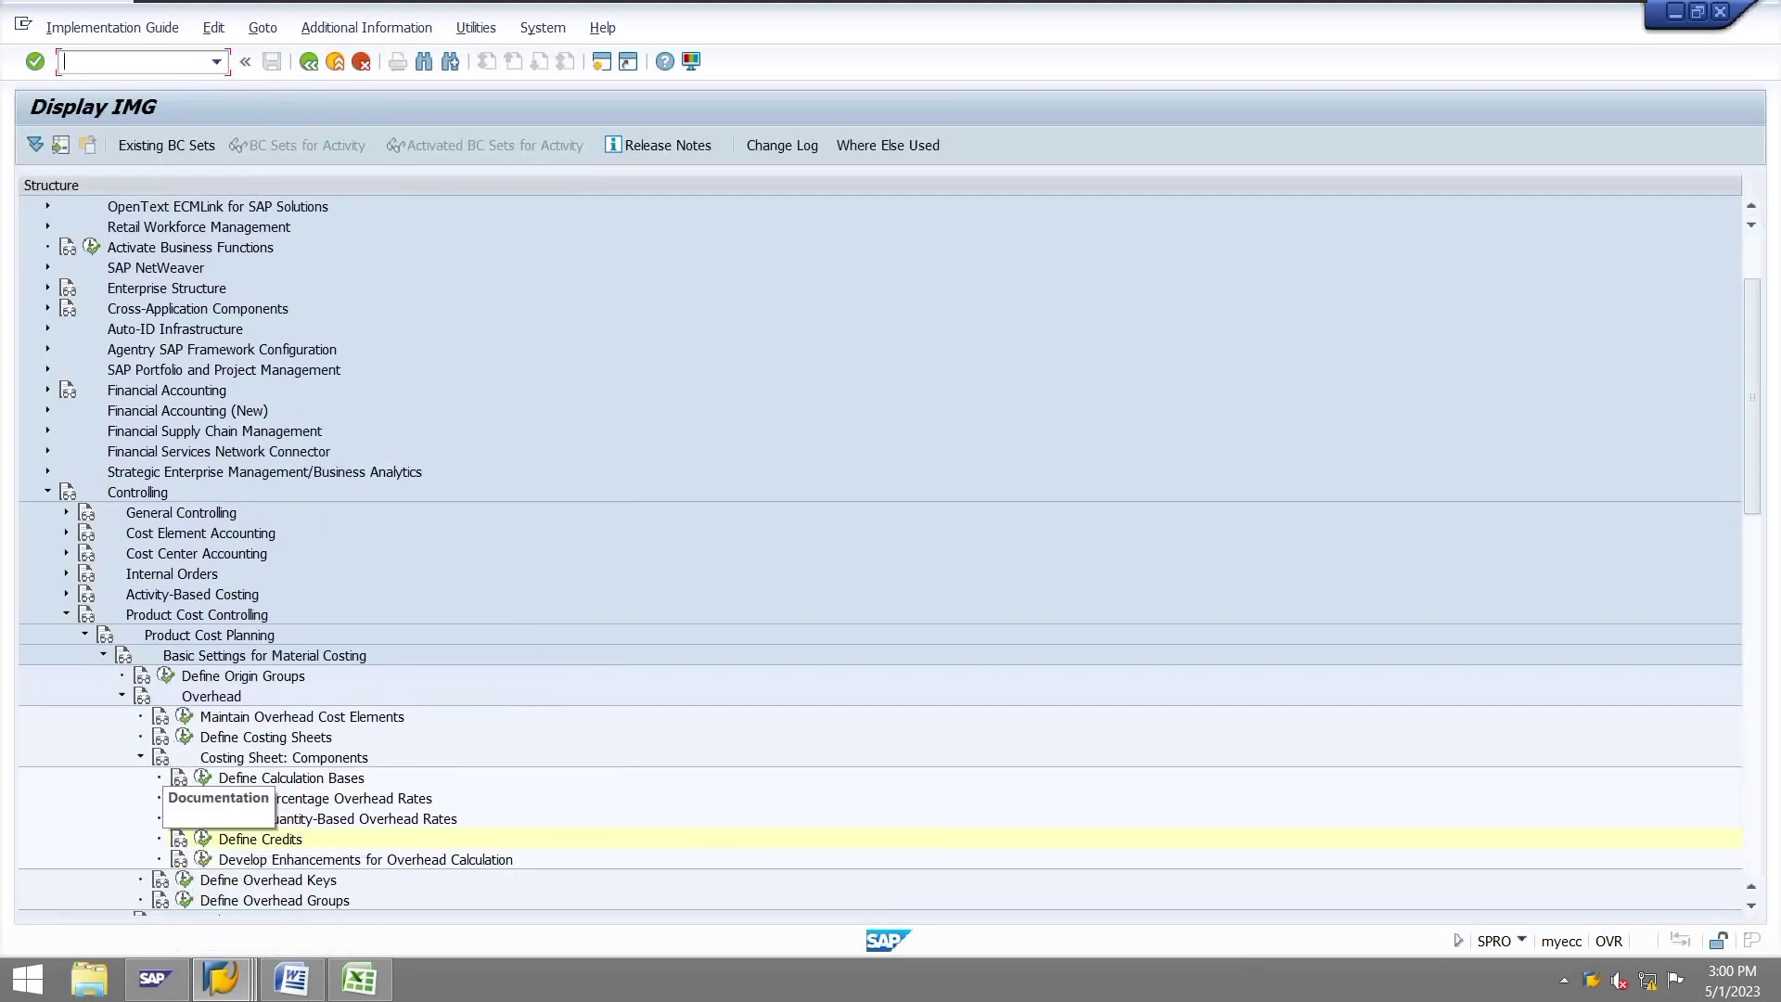
pyautogui.click(185, 737)
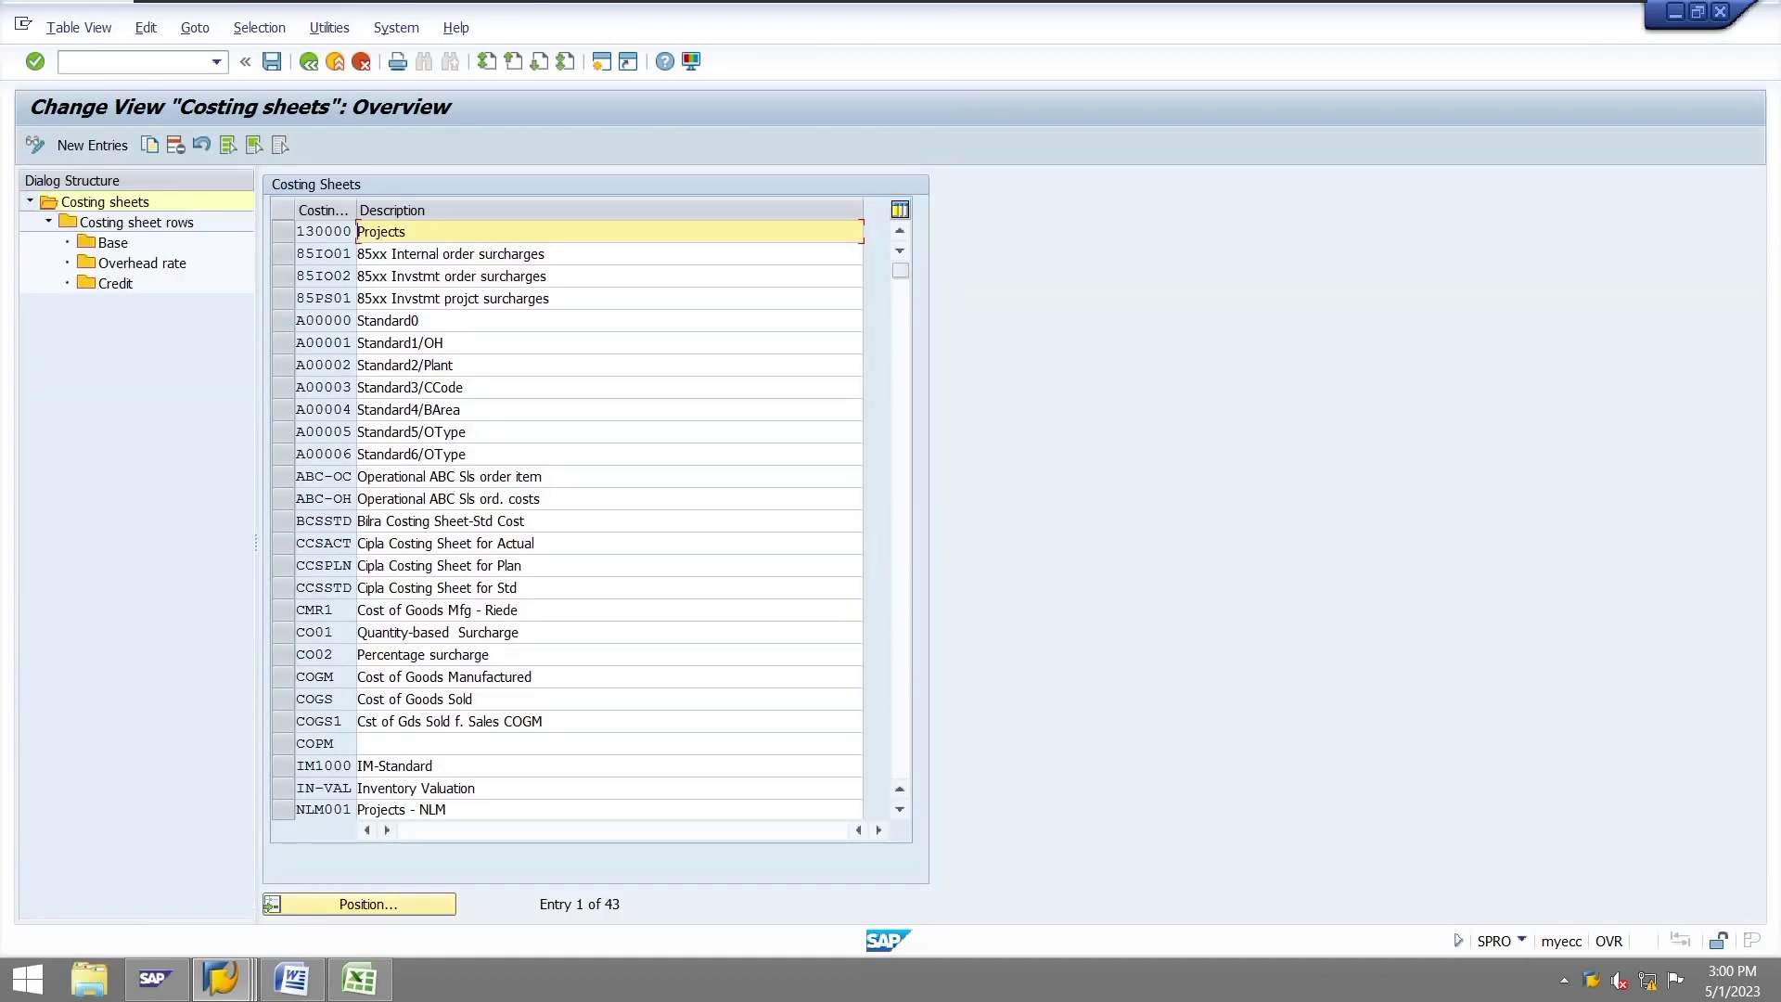
pyautogui.press('pagedown')
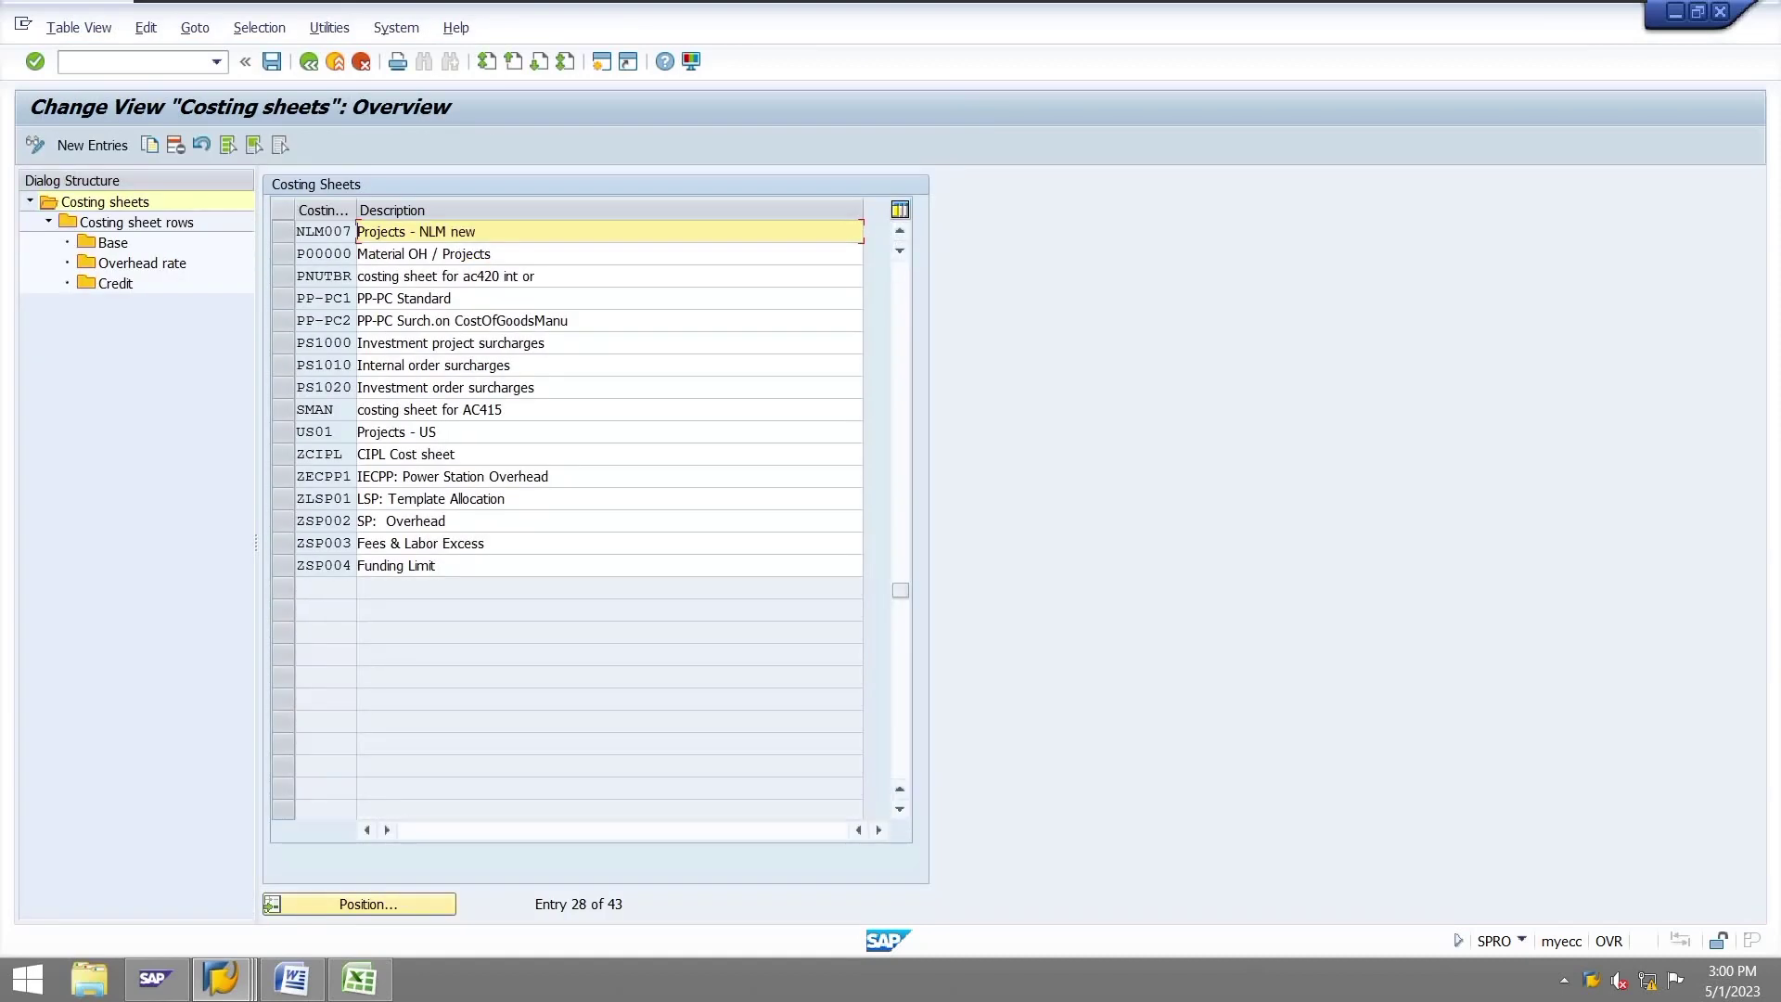
pyautogui.click(320, 454)
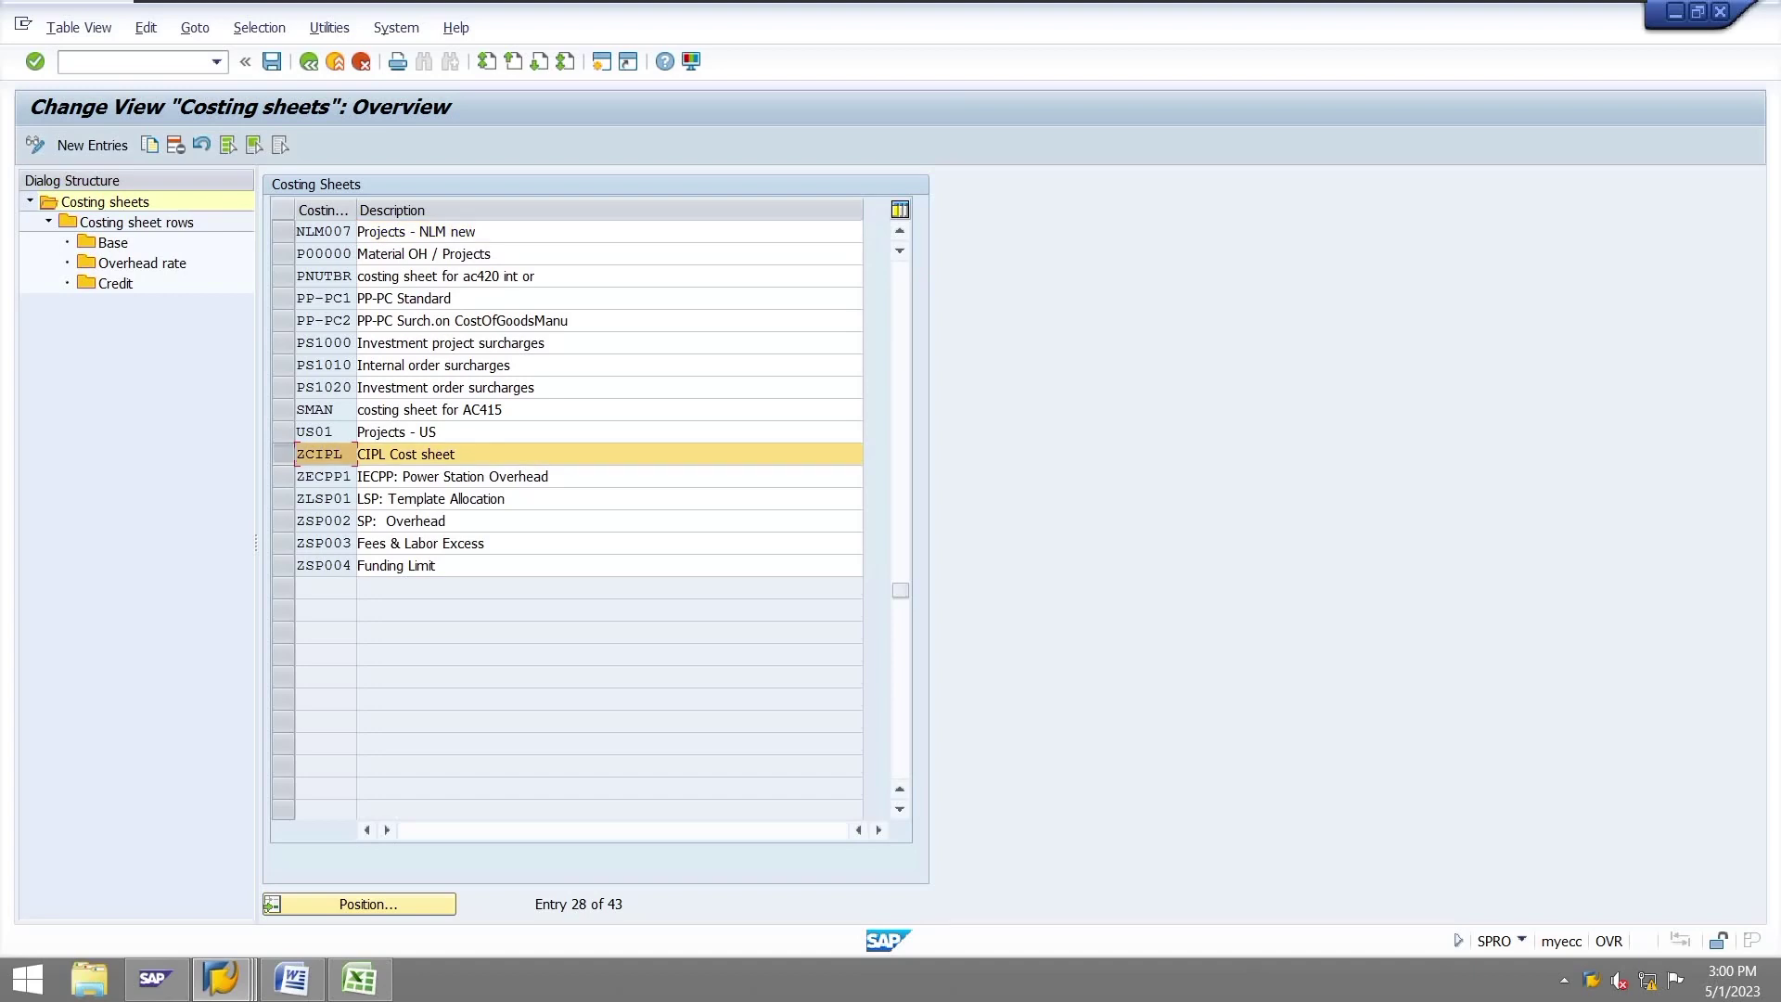
pyautogui.doubleClick(136, 222)
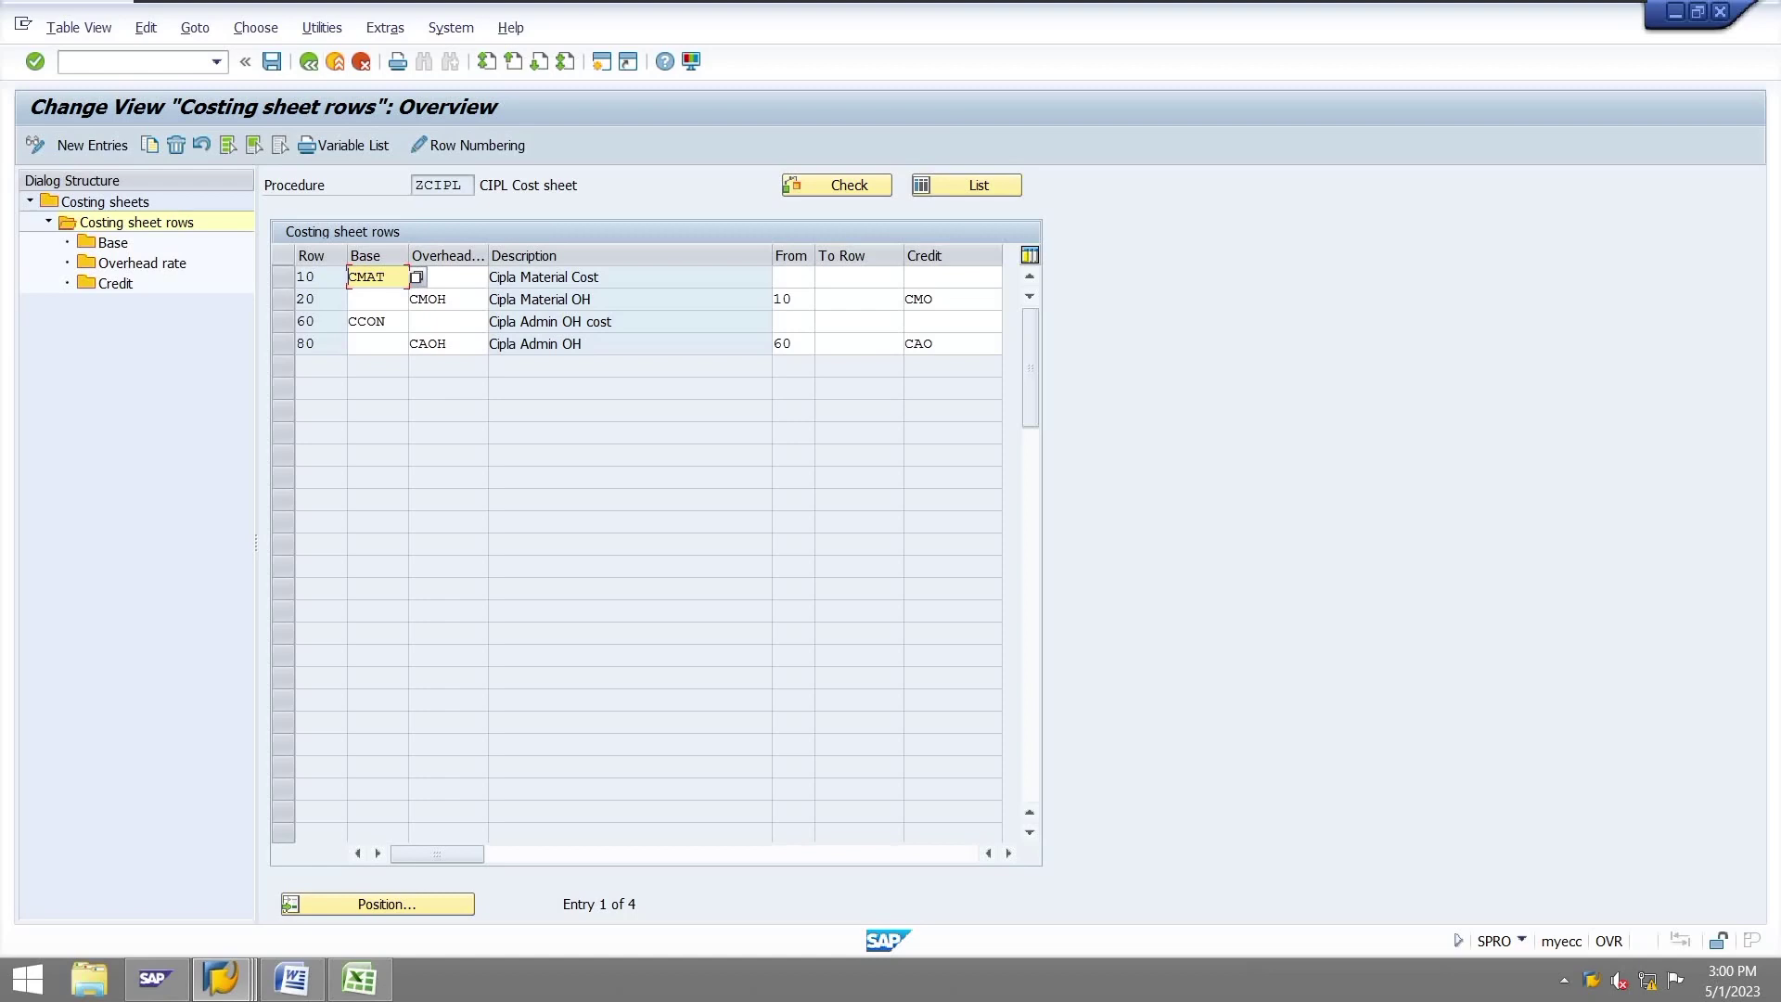
# Switch to the material cost estimate session and cost material CSF900 in plant CMP1 with variant CCVS and the proposed dates
pyautogui.moveTo(221, 979)
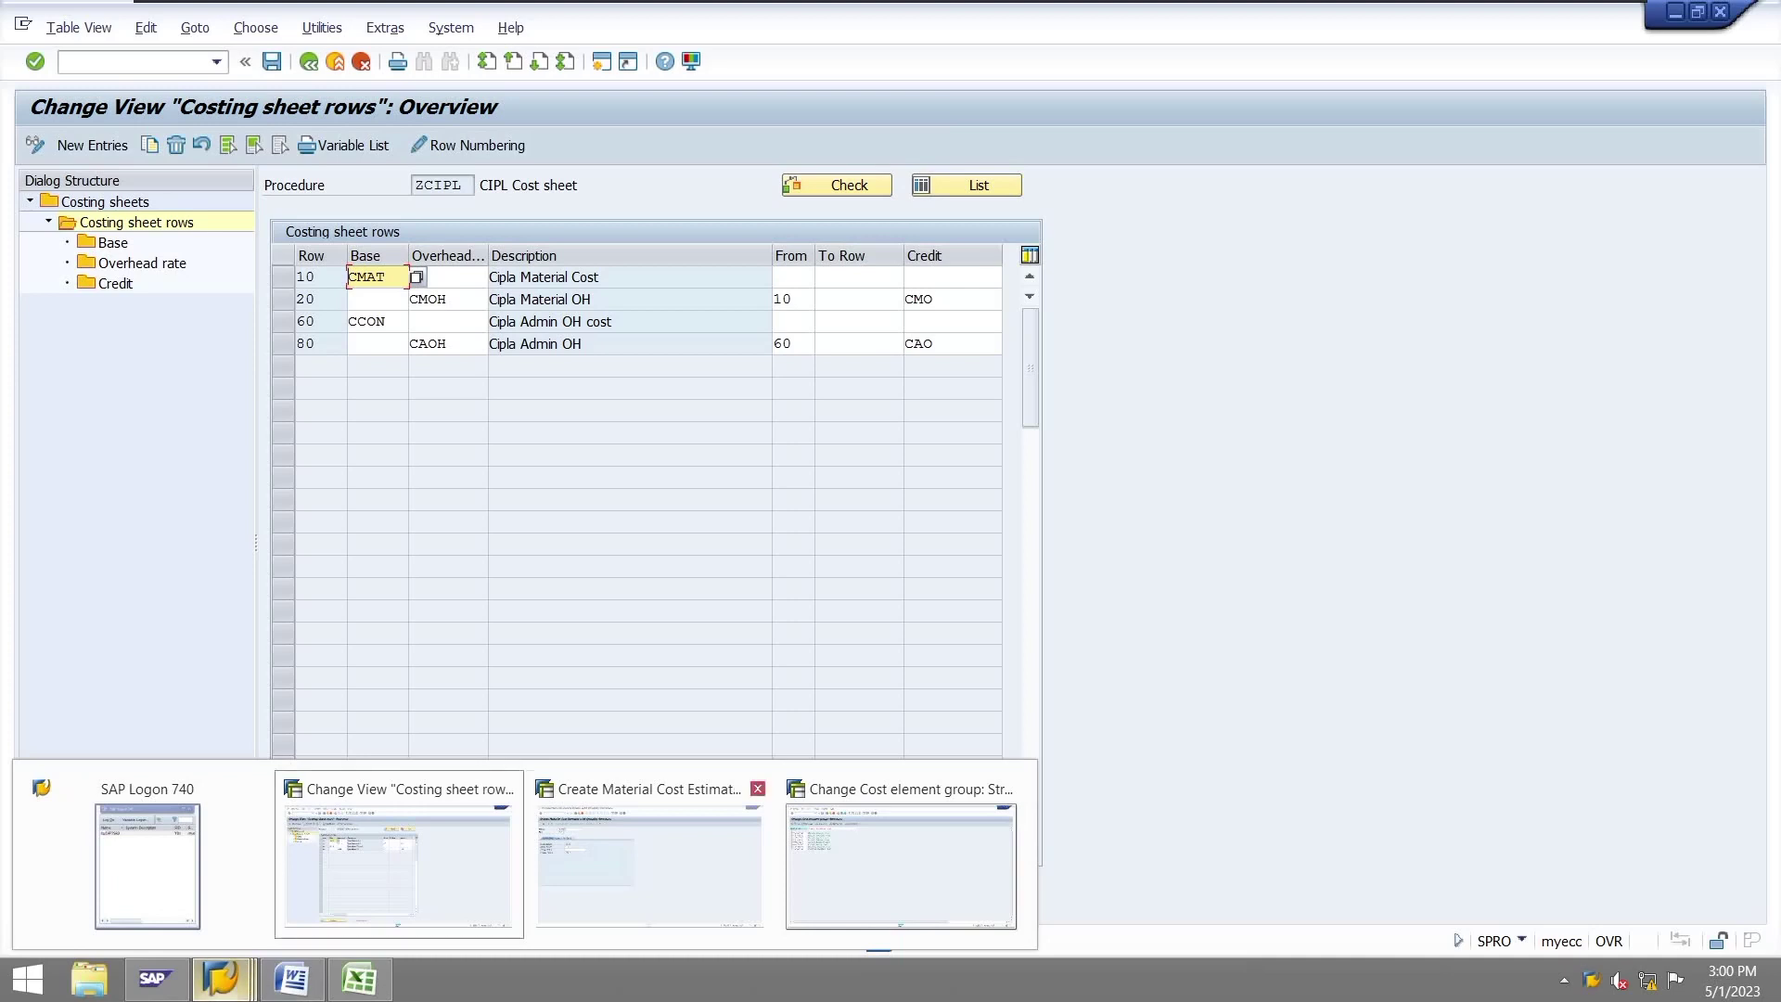
pyautogui.click(650, 863)
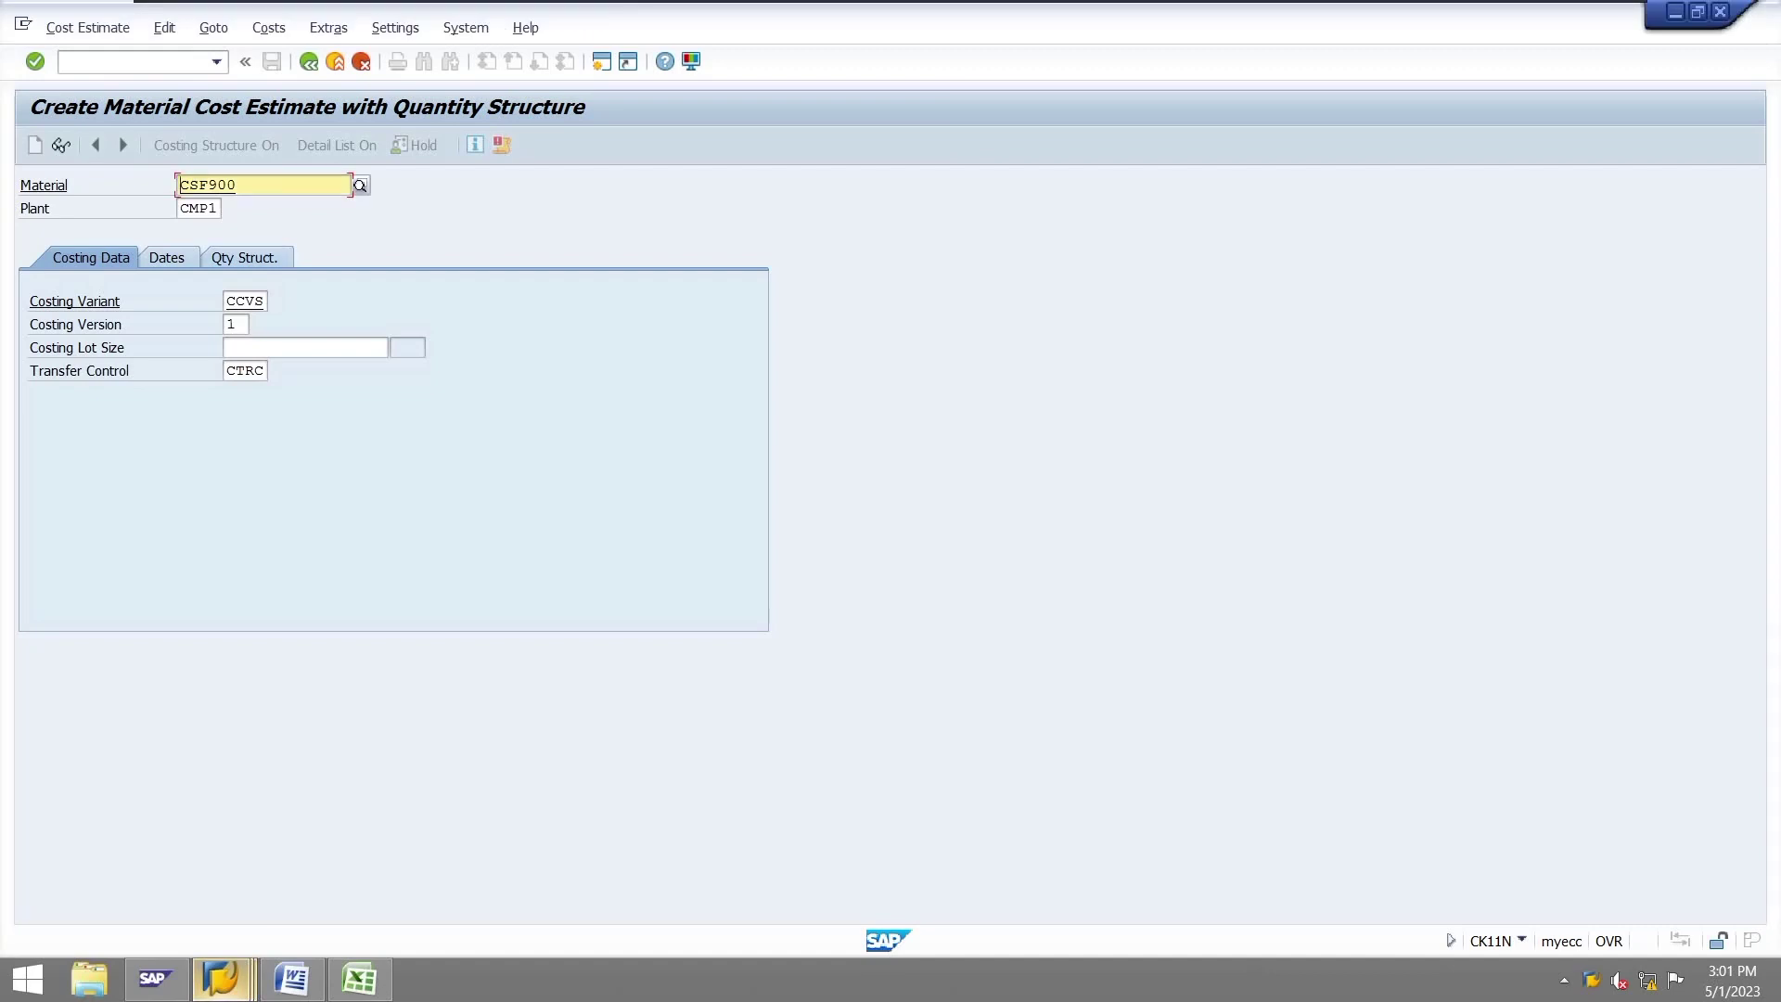
pyautogui.press('Return')
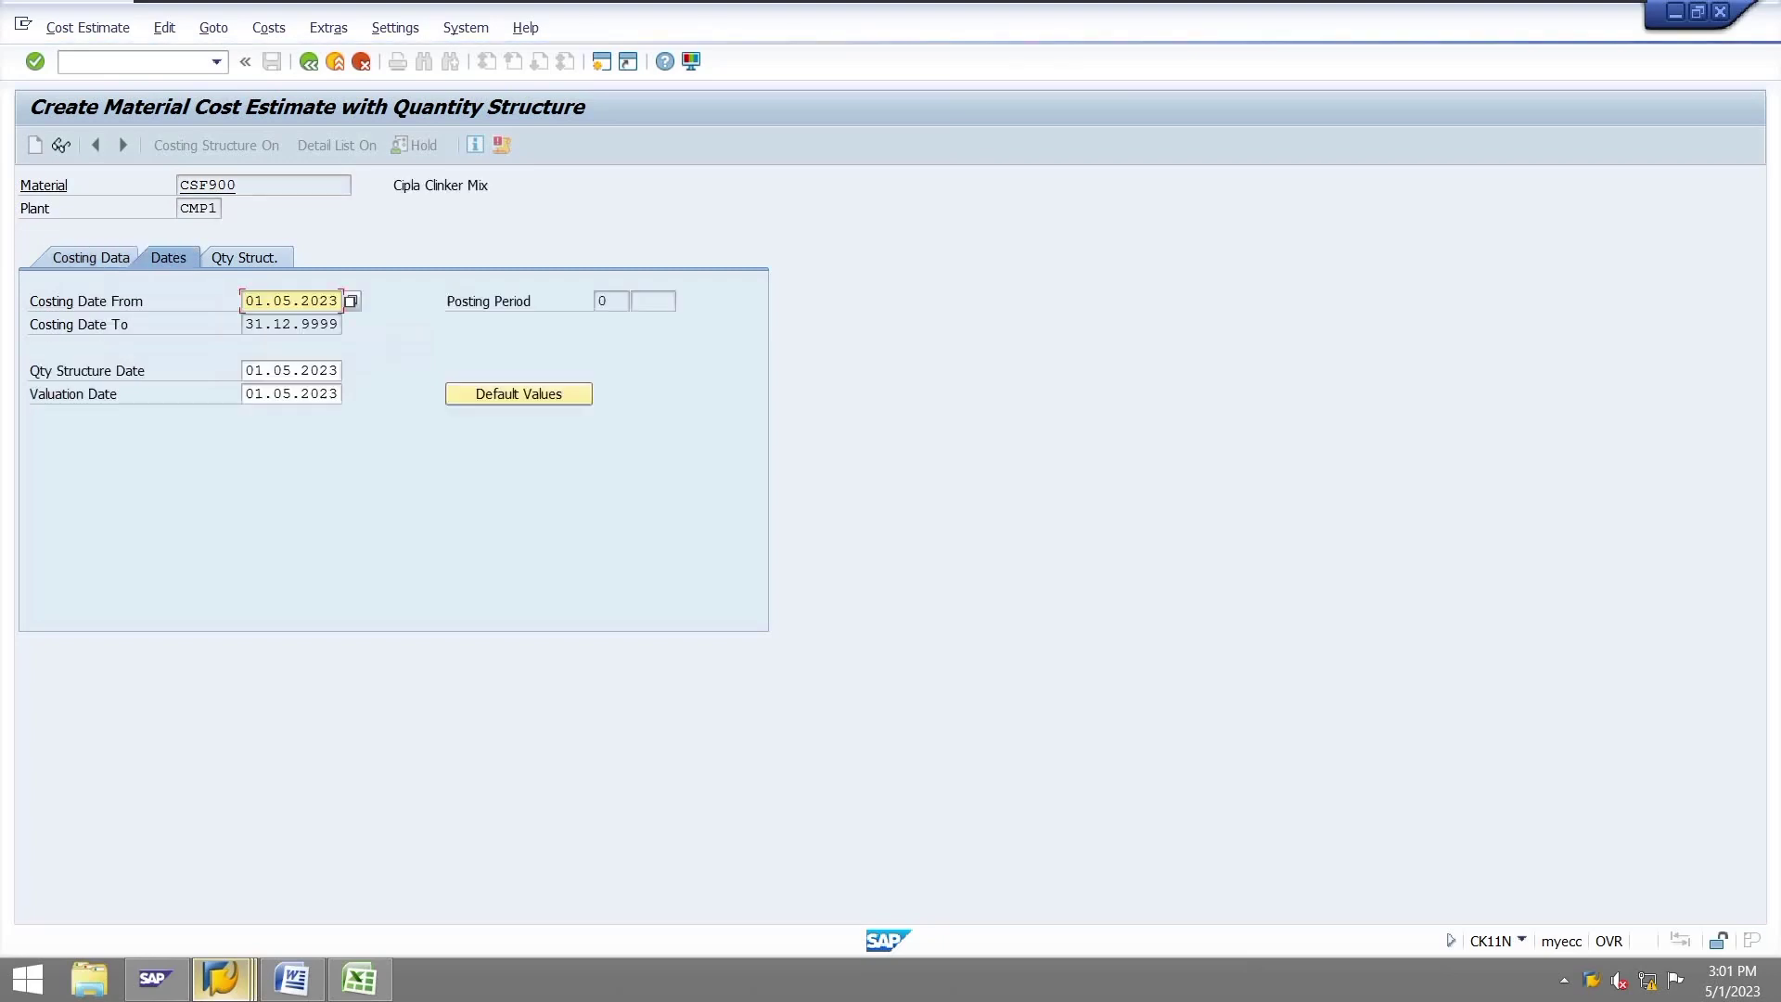
pyautogui.press('Return')
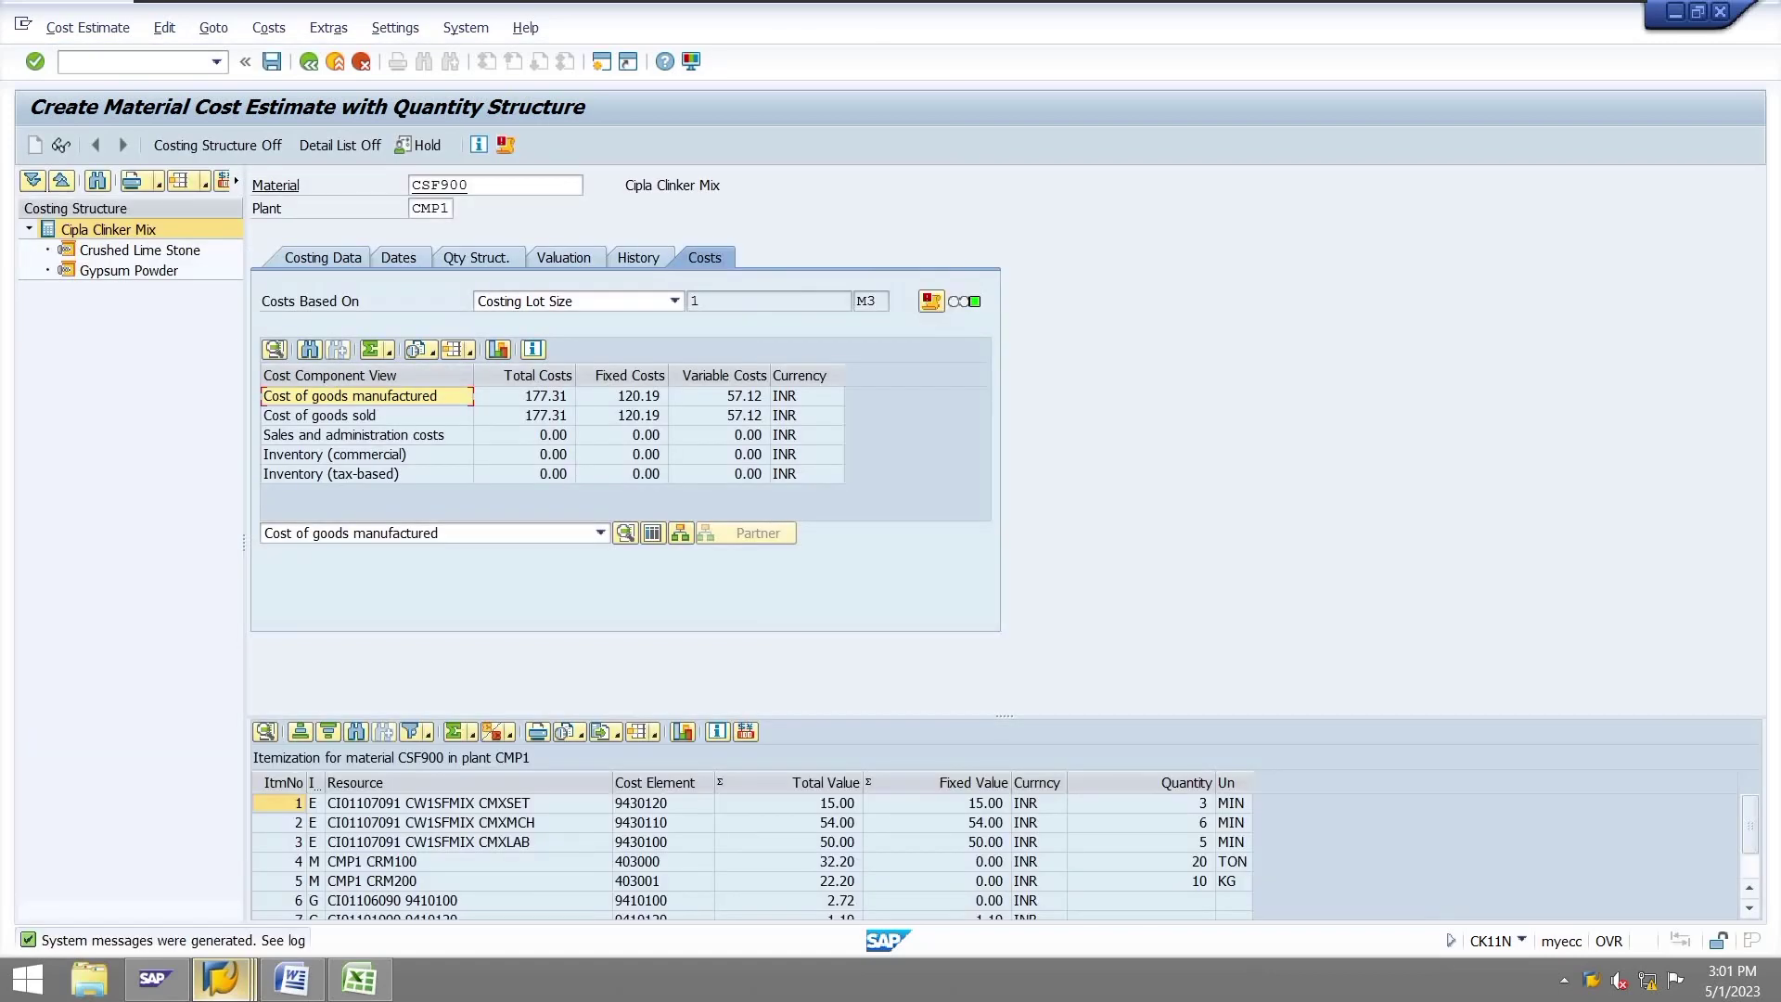
# Enlarge the itemization area and place the Excel overhead calculation in a smaller window beside the cost estimate for comparison
pyautogui.click(130, 62)
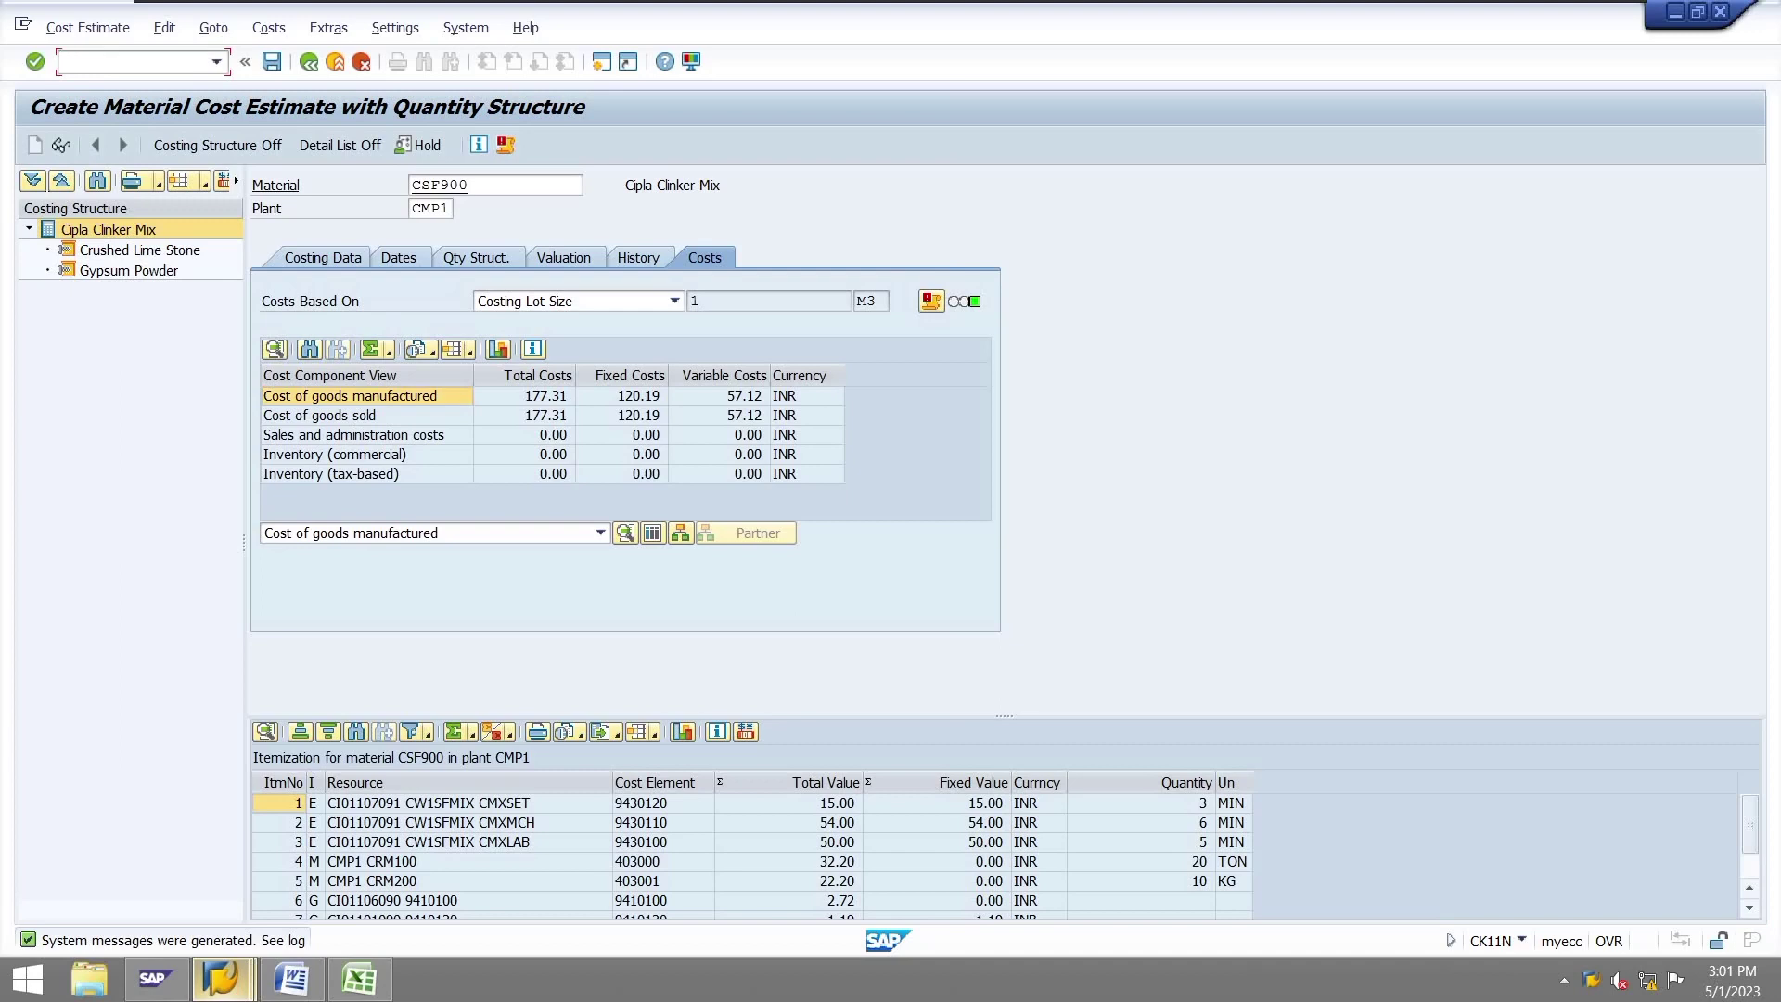
pyautogui.moveTo(1005, 716); pyautogui.dragTo(1005, 558)
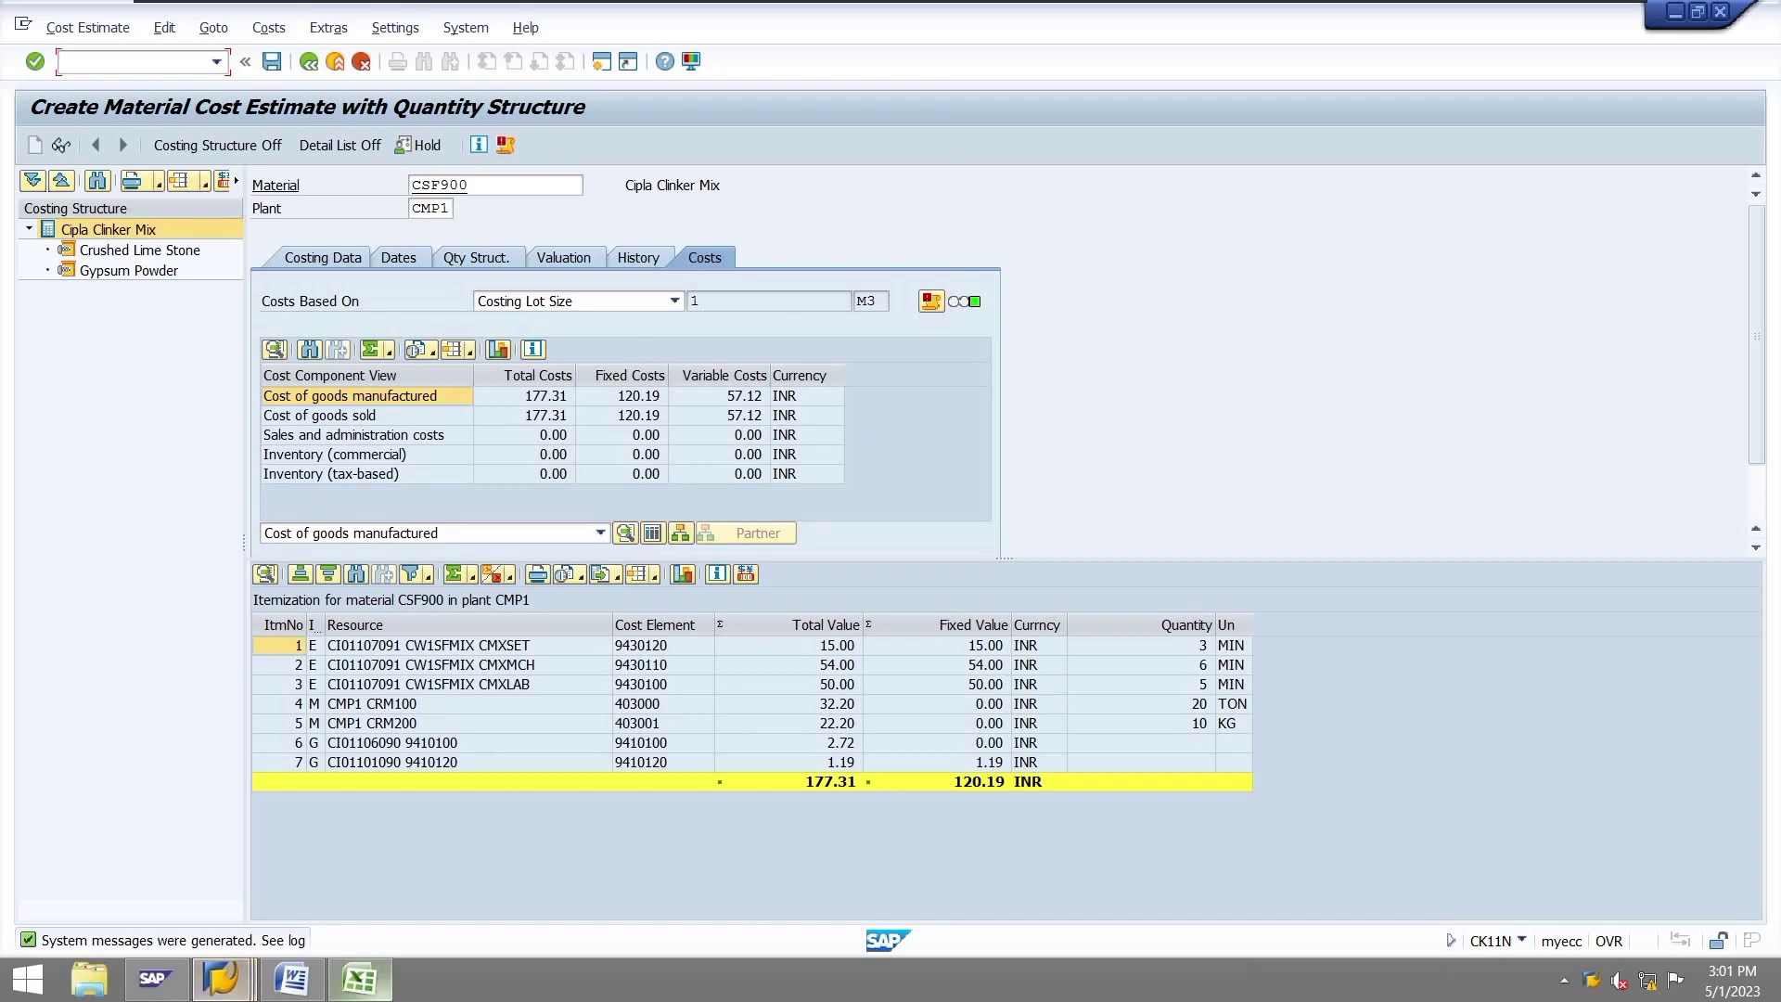
pyautogui.click(360, 979)
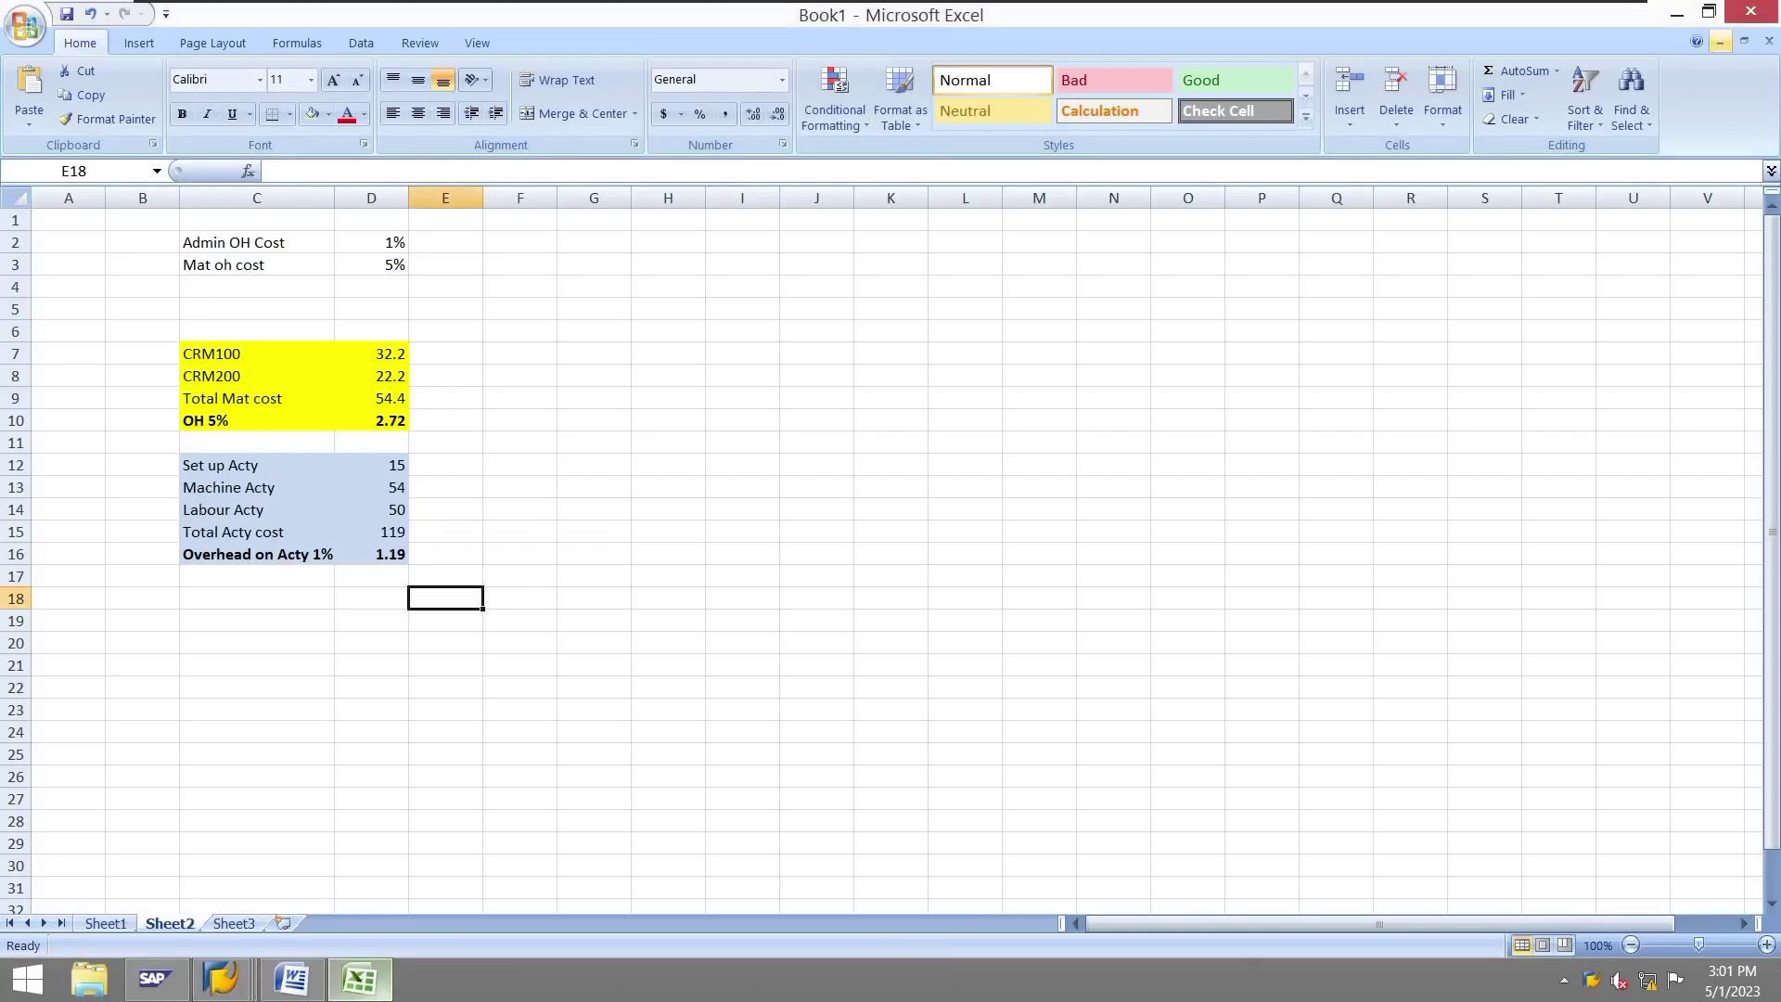
pyautogui.click(1709, 13)
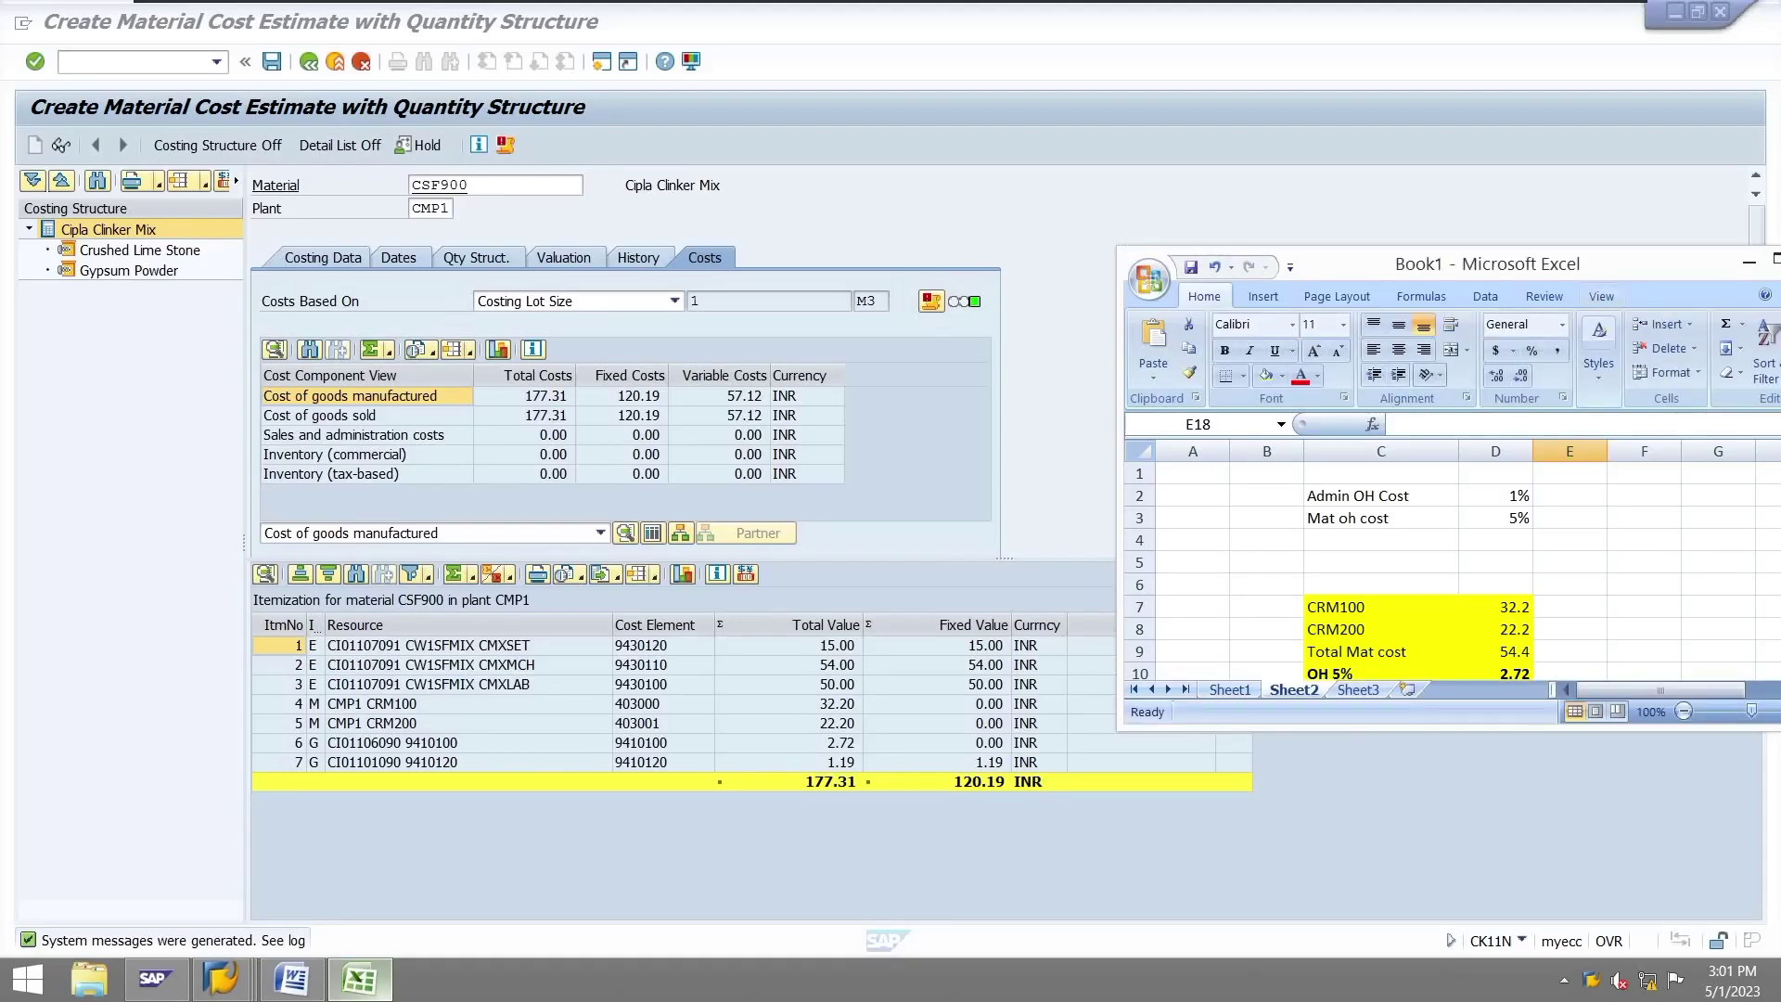
pyautogui.moveTo(1537, 248); pyautogui.dragTo(1535, 230)
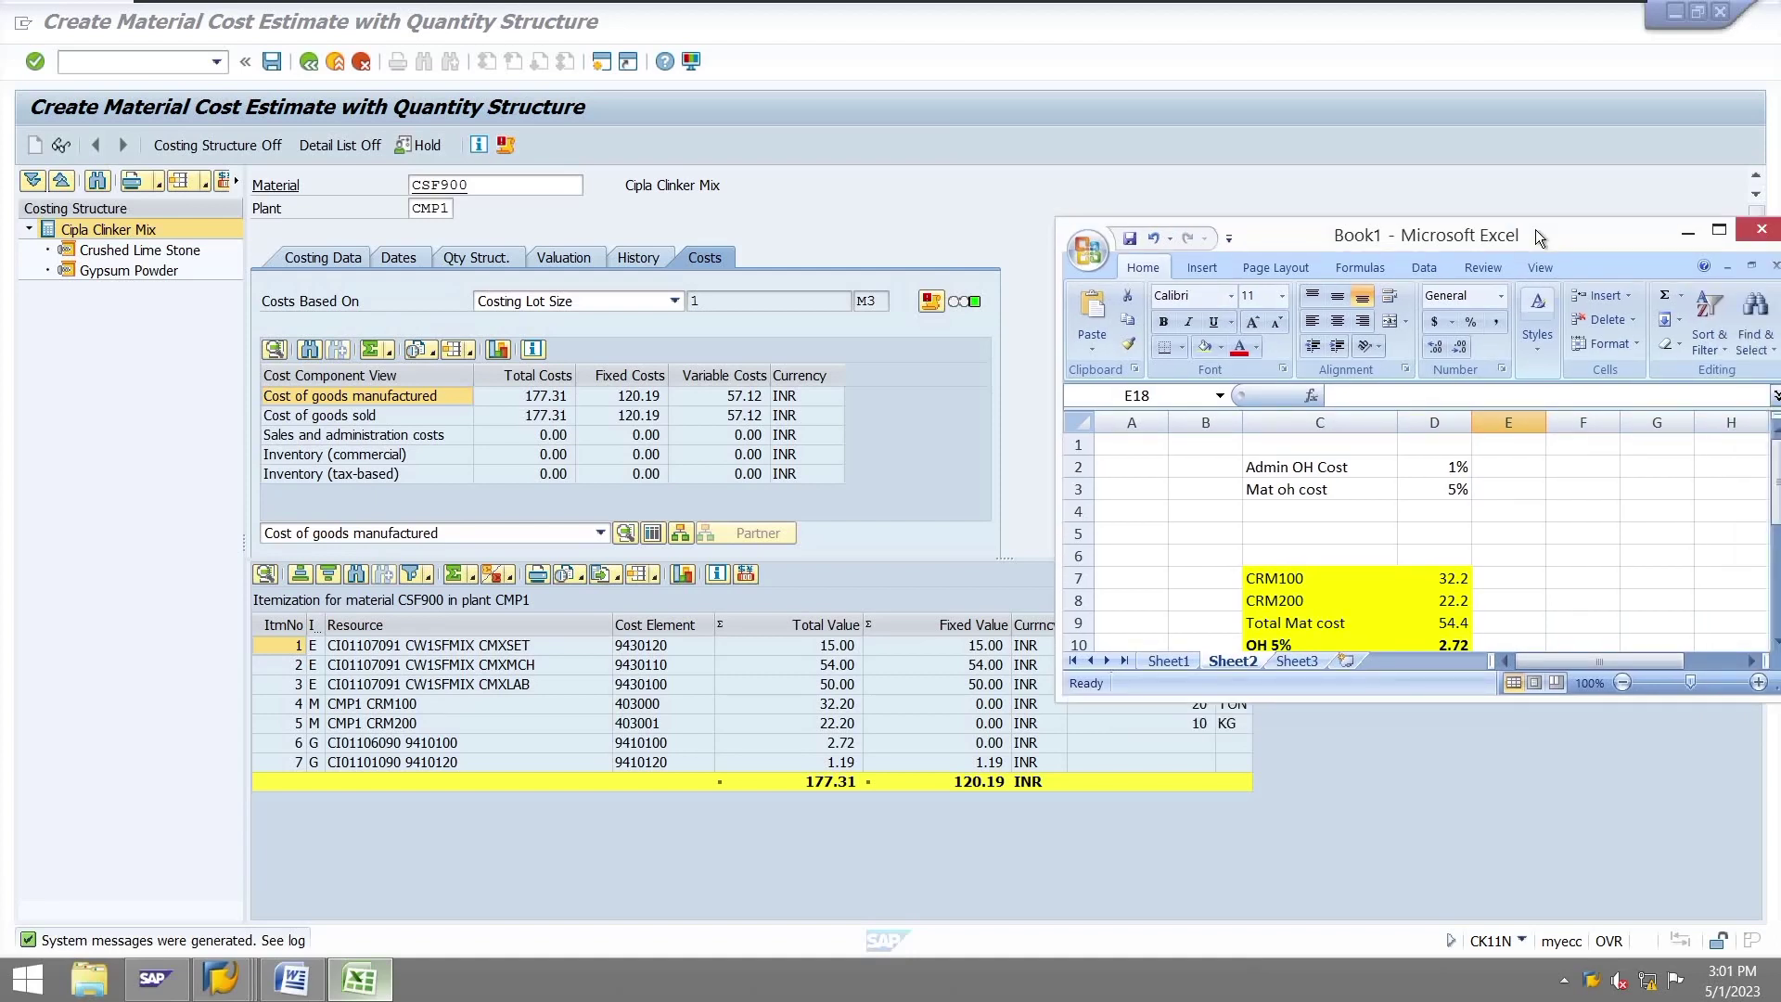
pyautogui.moveTo(1505, 712); pyautogui.dragTo(1516, 918)
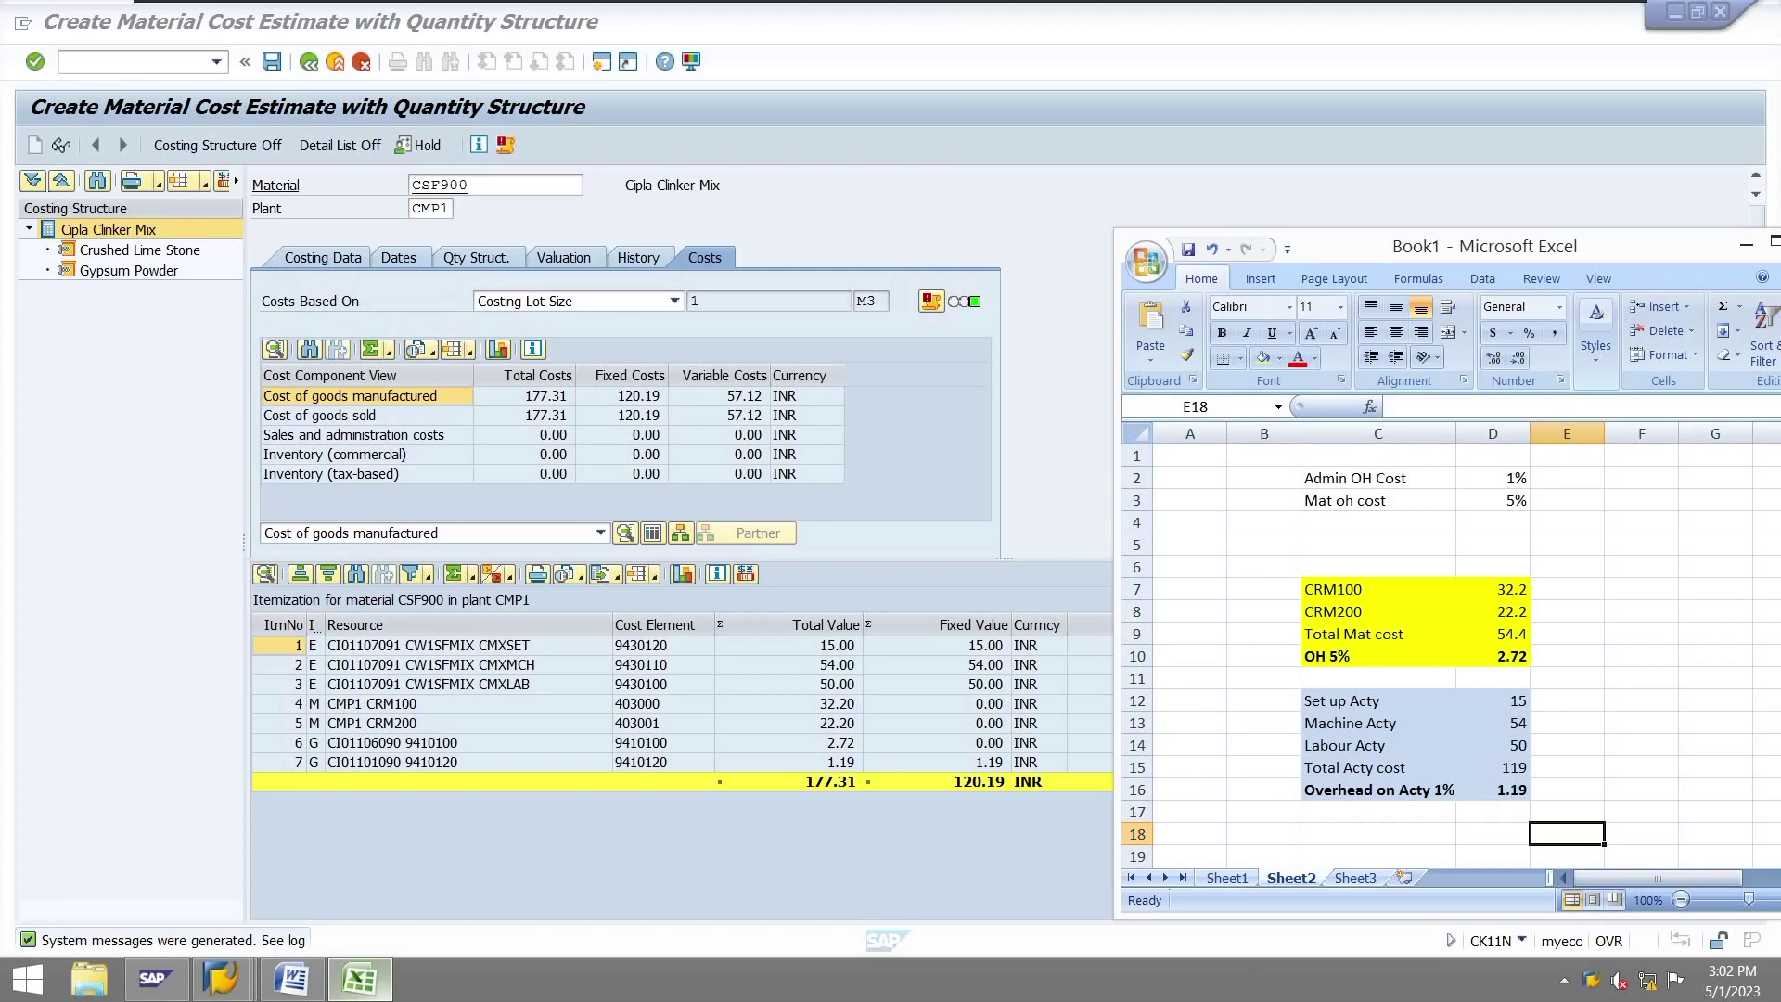
# View the cost center behind overhead item 9410100, return to the cost estimate and bring the Excel calculation back beside it
pyautogui.click(287, 743)
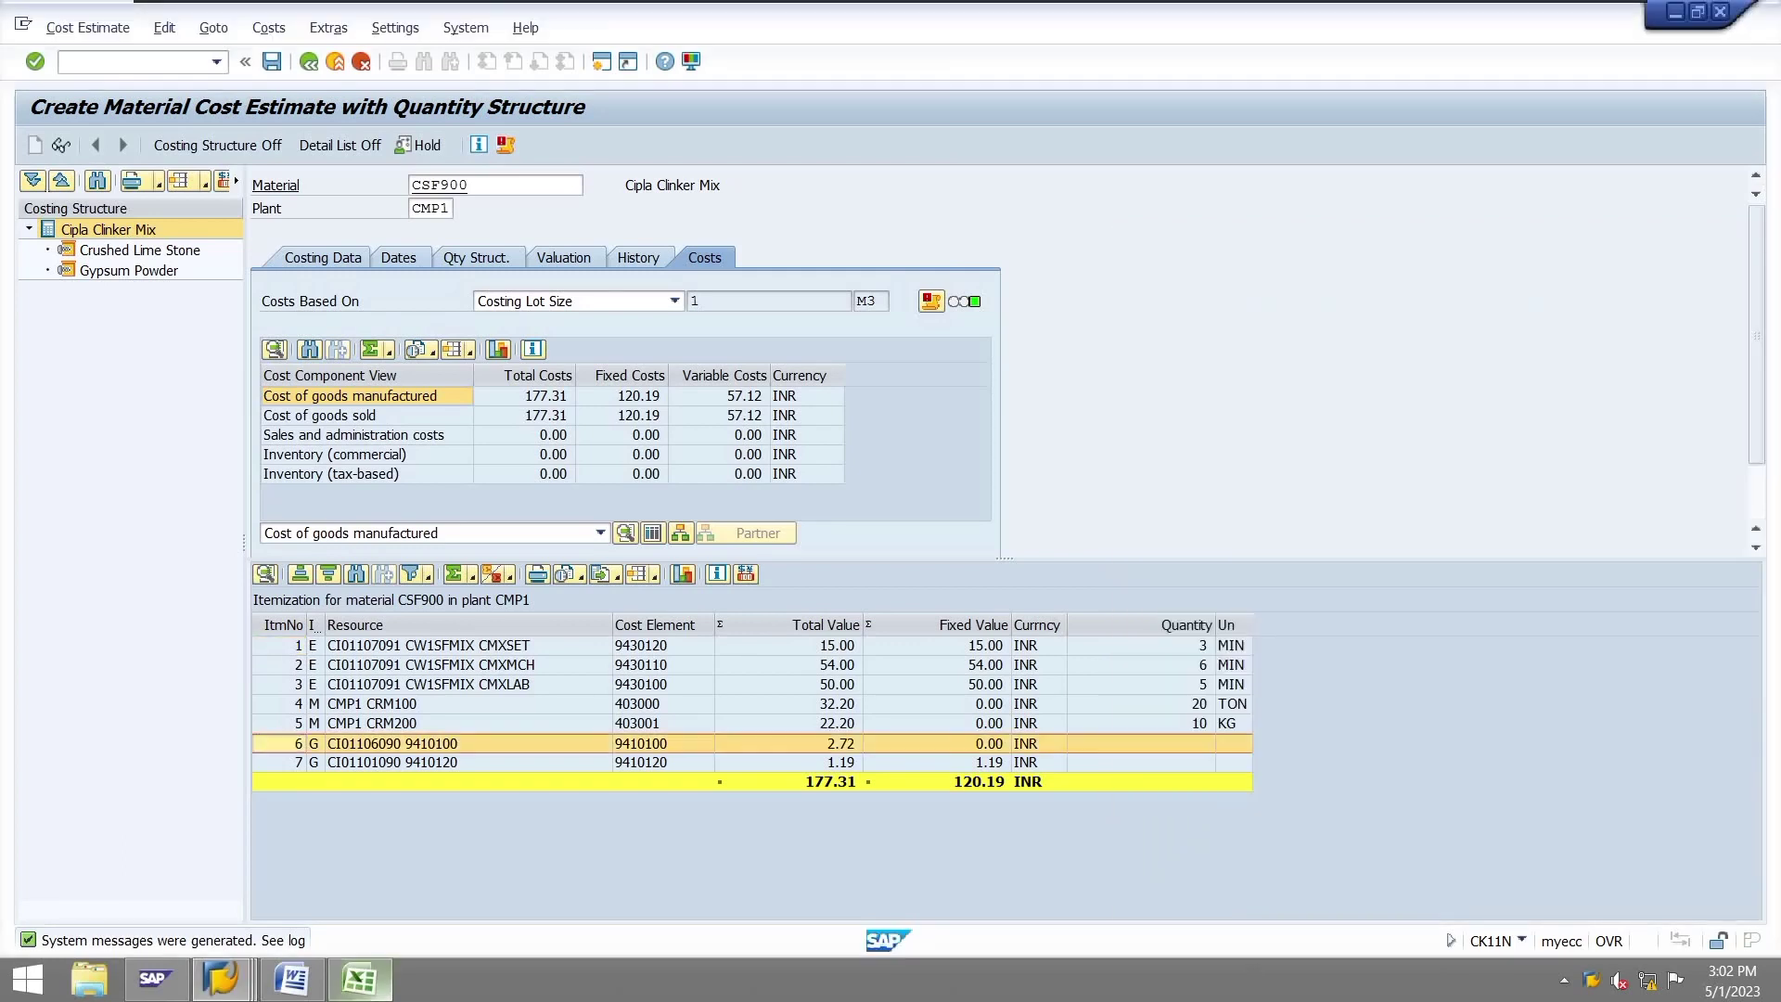
pyautogui.click(360, 980)
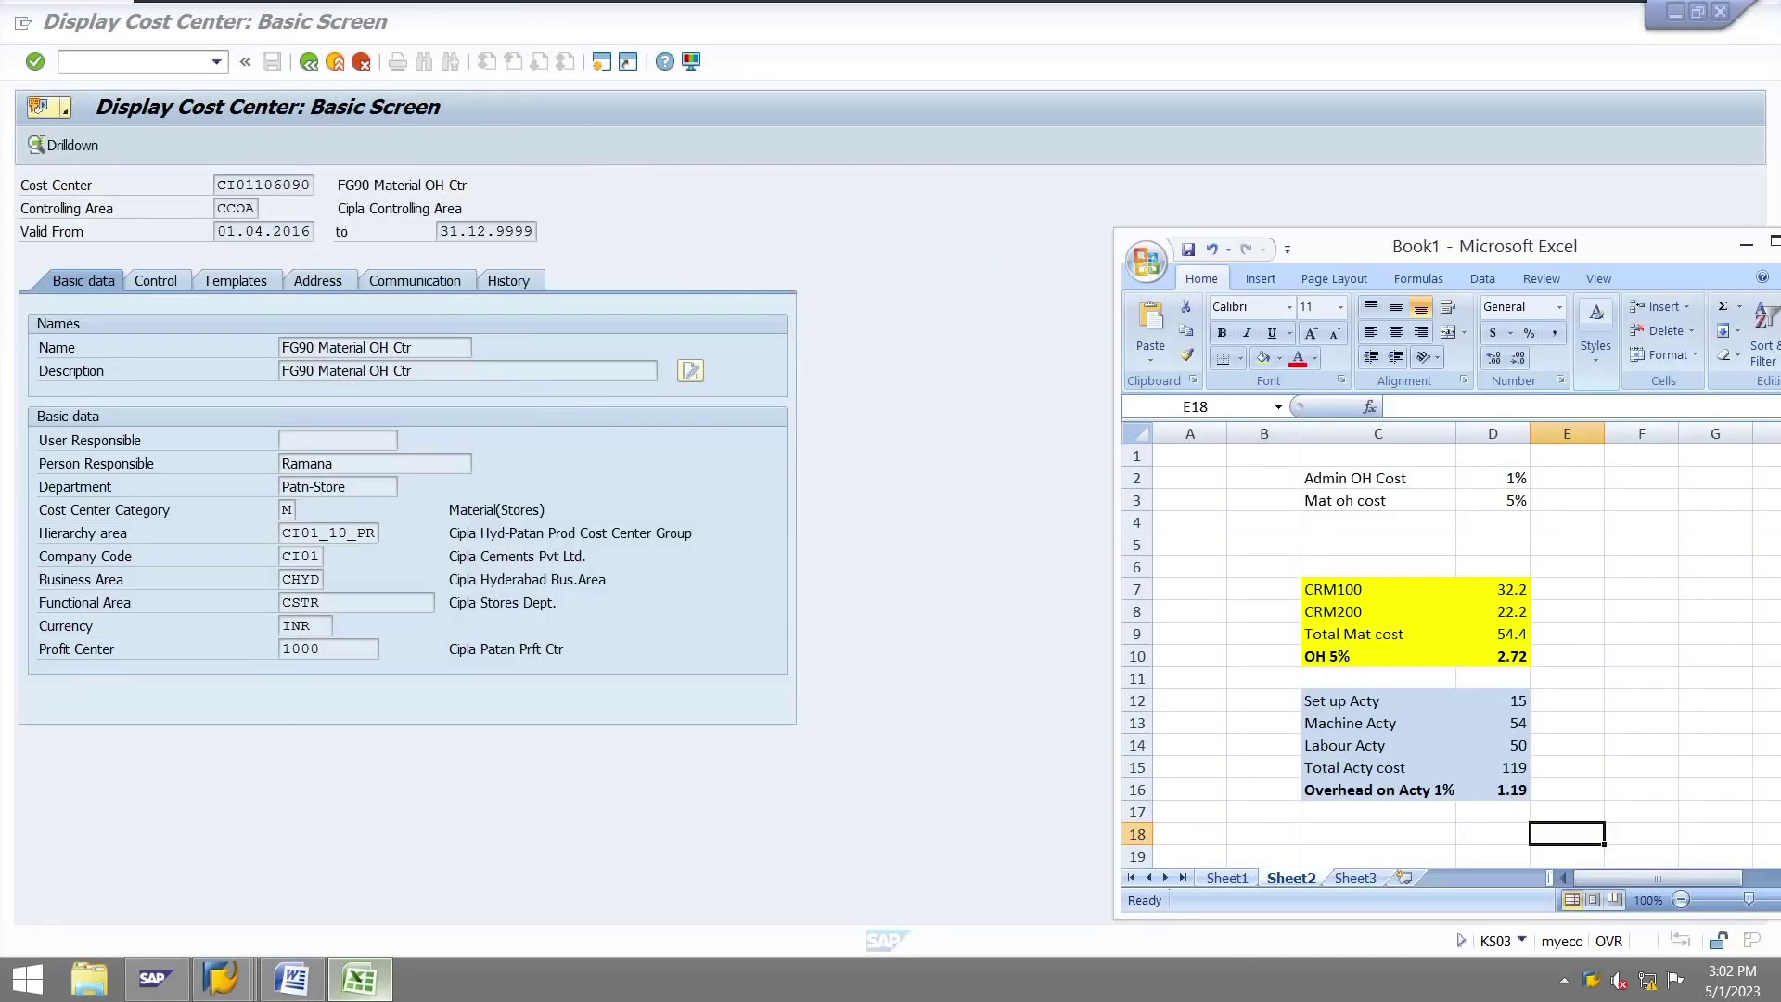
pyautogui.click(309, 62)
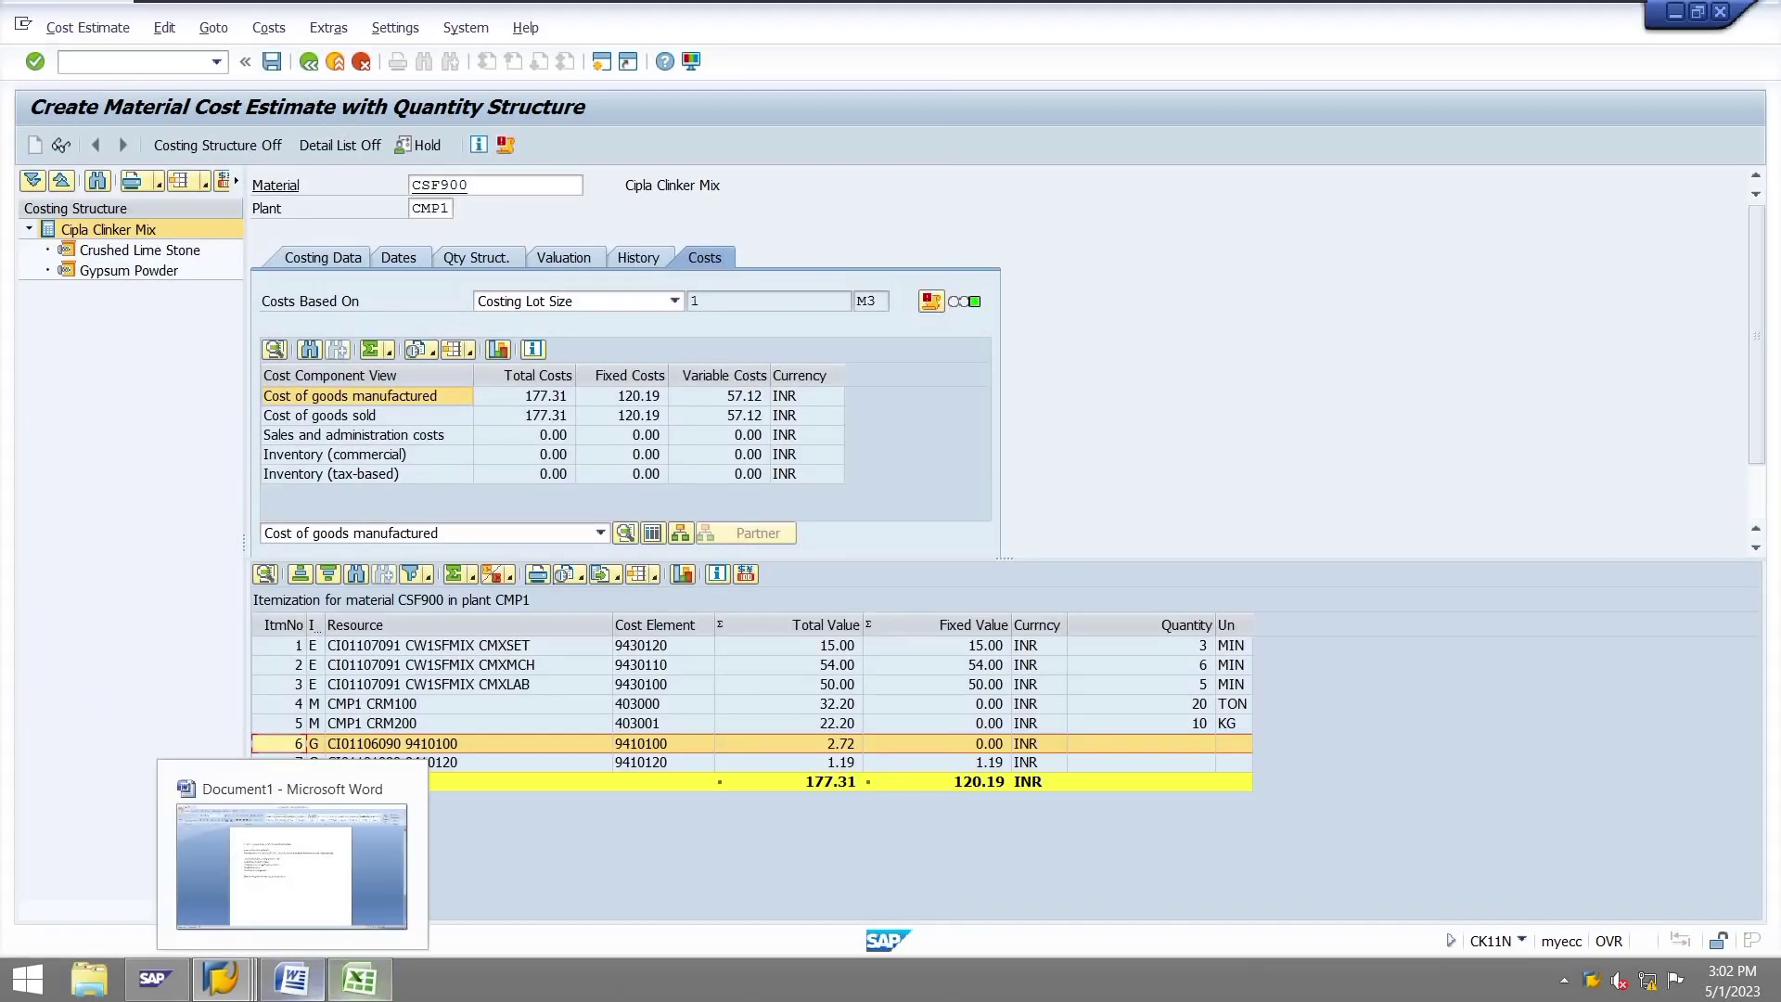
pyautogui.click(359, 978)
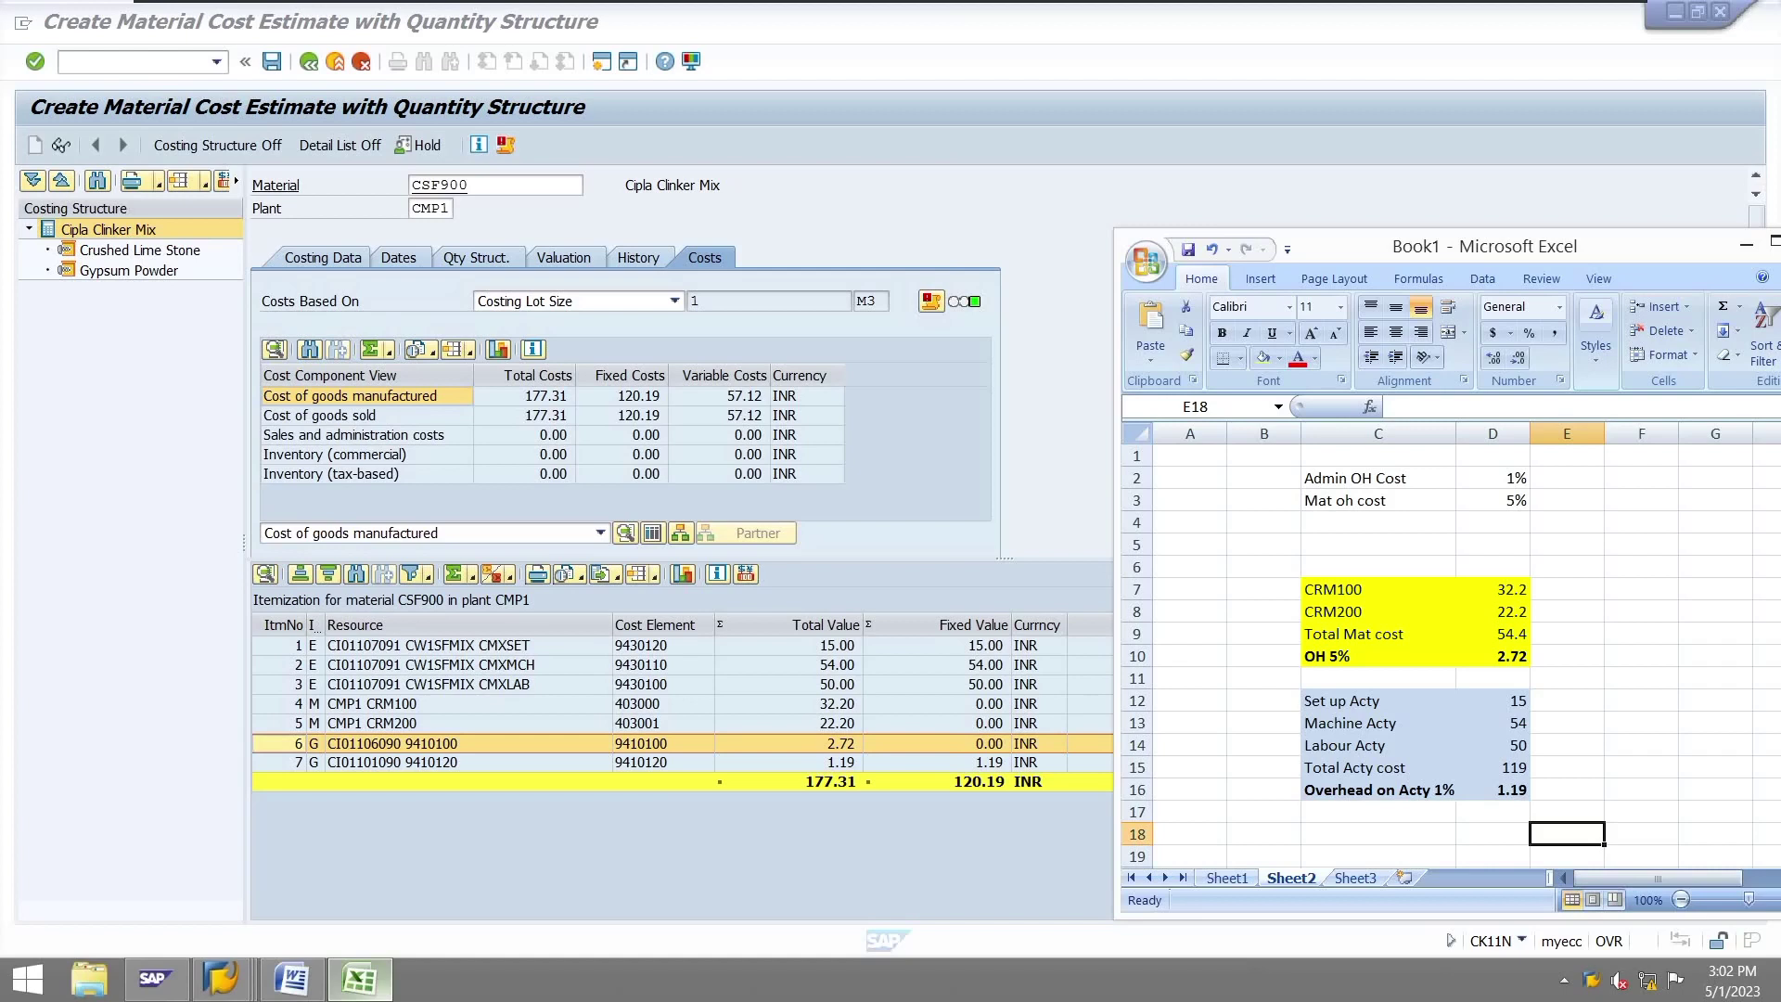
# Show the valuation data of the CSF900 cost estimate and display its itemization again
pyautogui.click(565, 258)
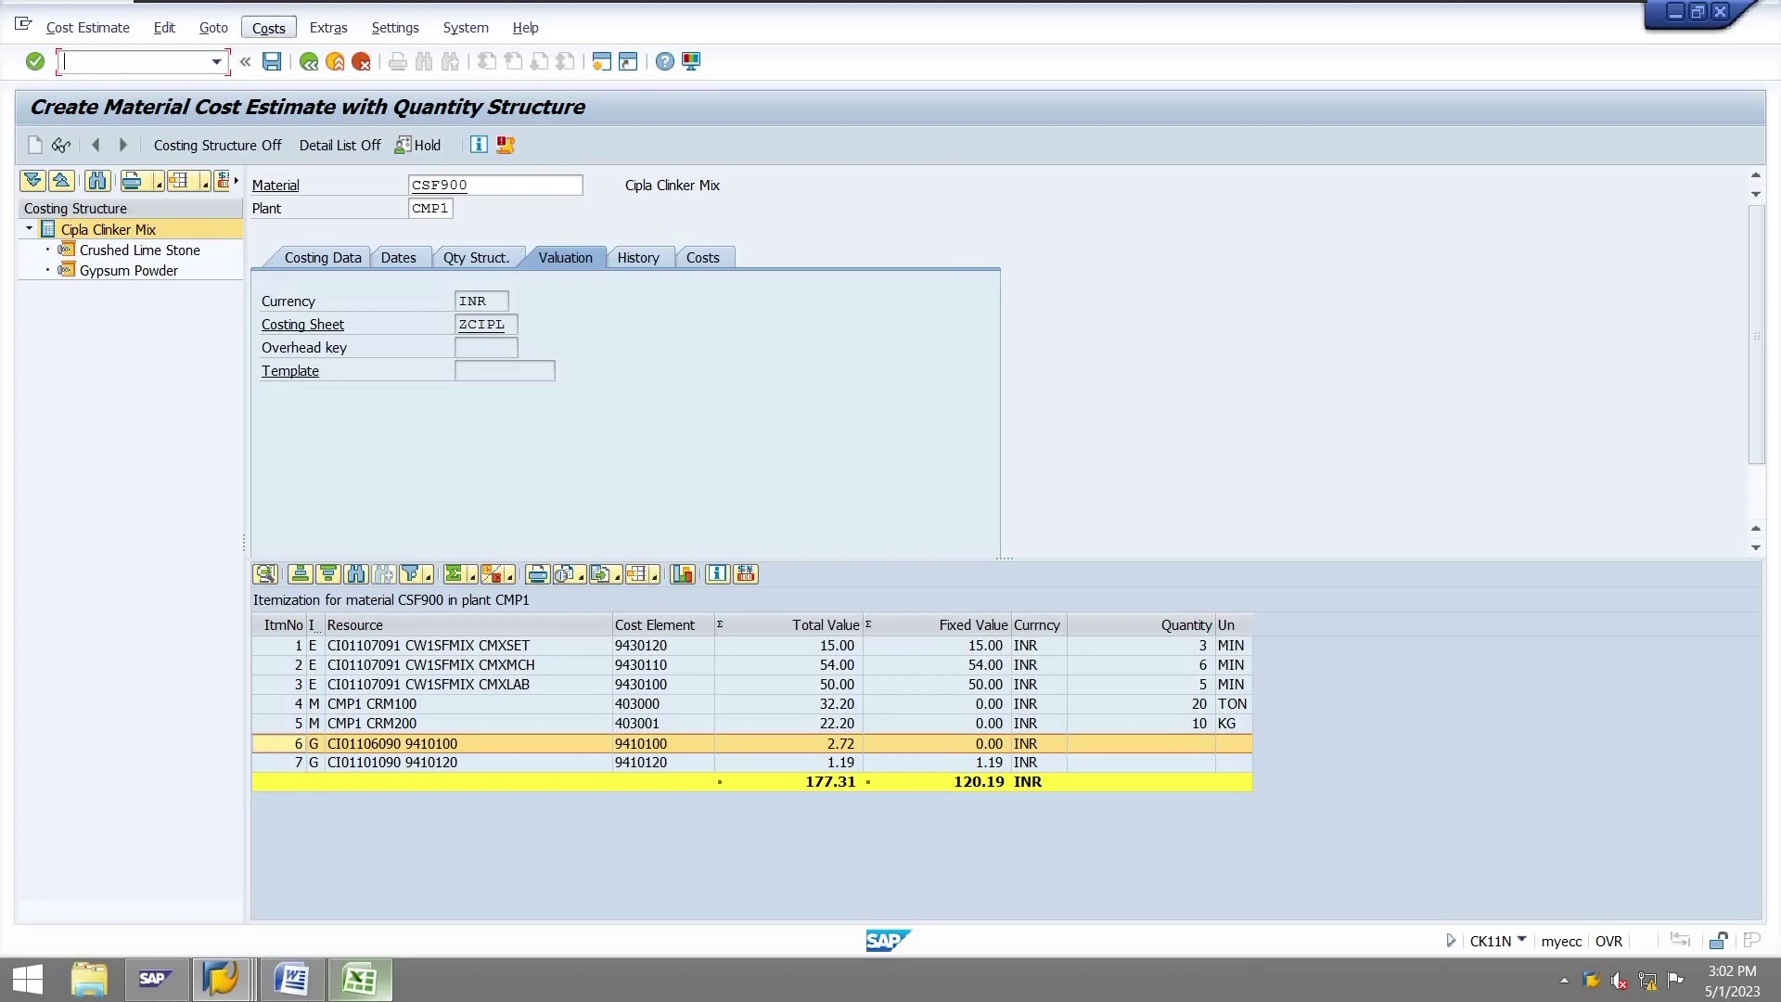
pyautogui.click(268, 28)
pyautogui.press('Down')
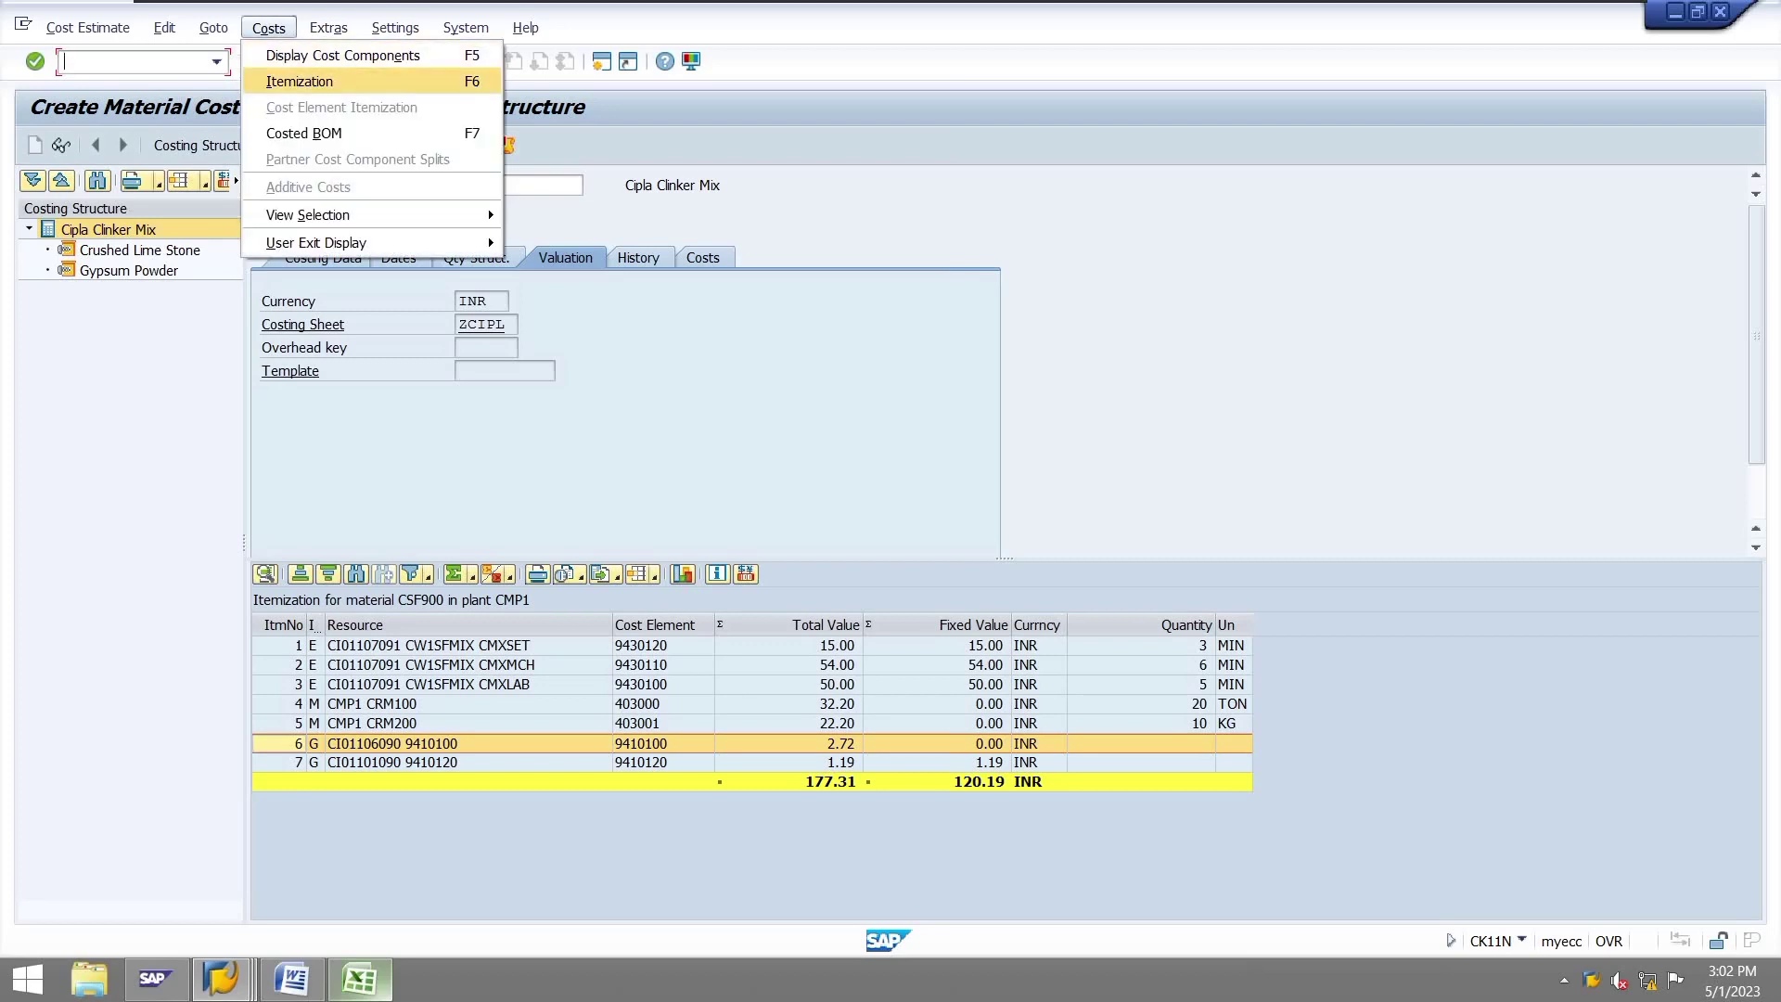
pyautogui.press('Return')
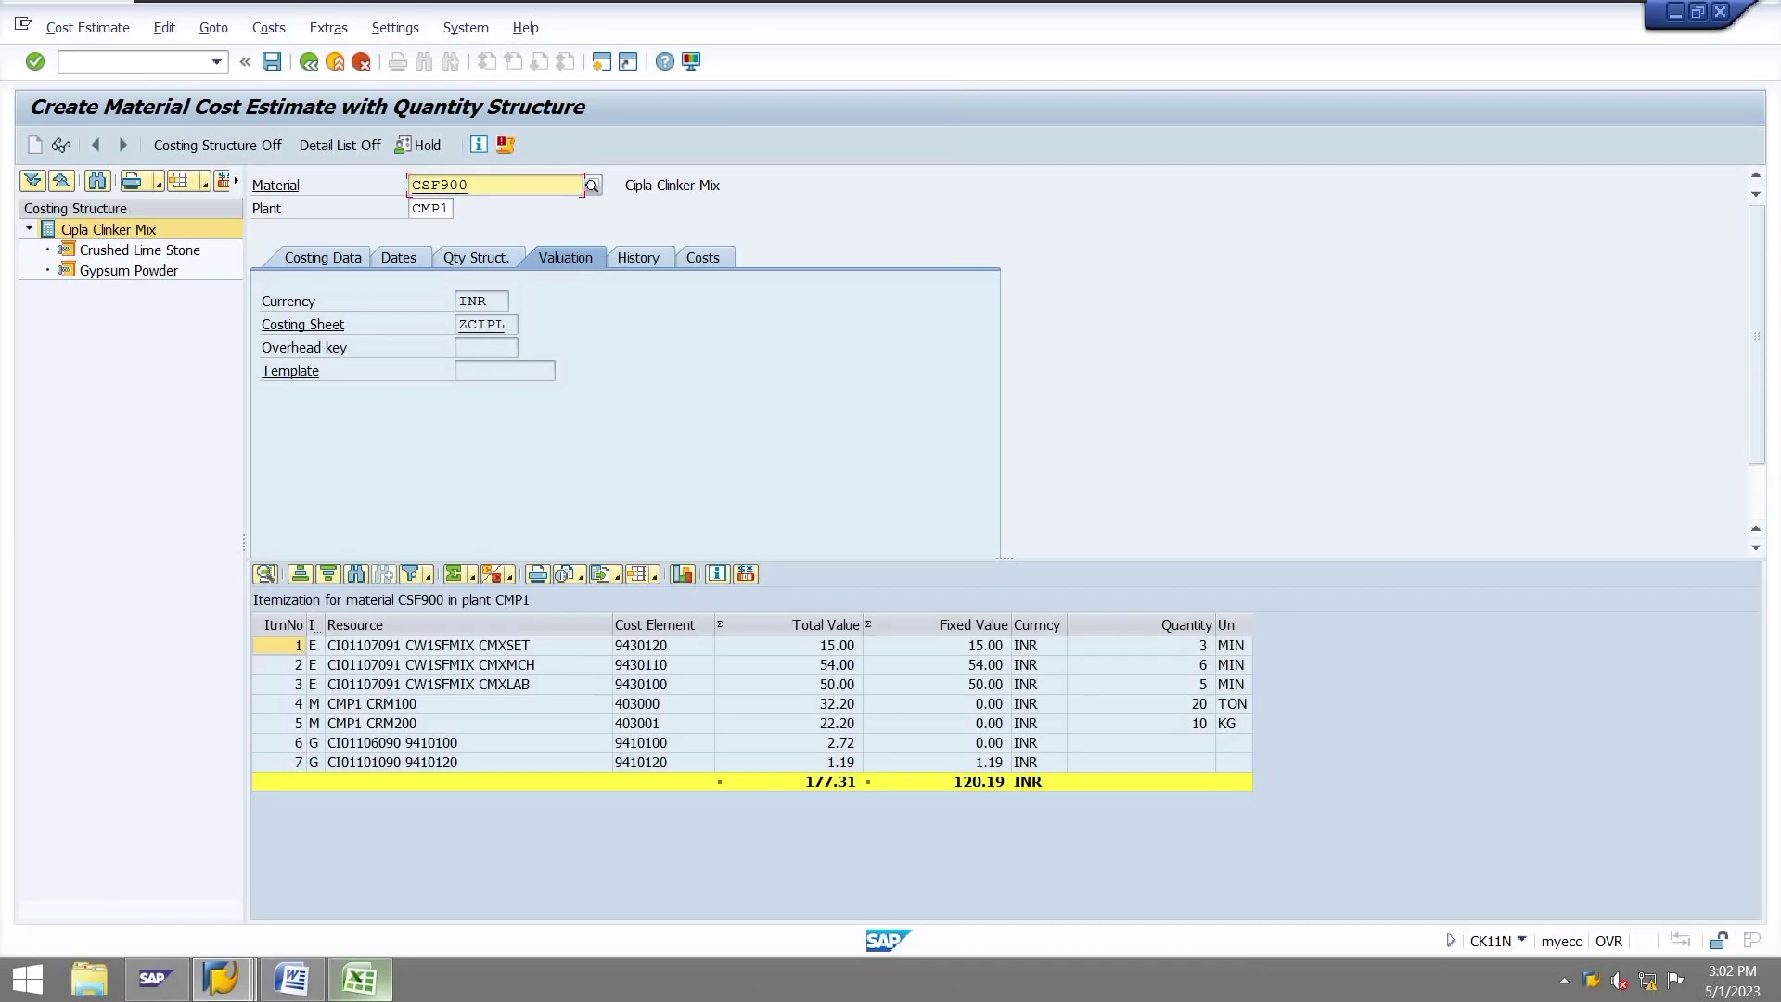
# Display the cost components and costing history of material CSF900 with the Excel overhead calculation alongside for comparison
pyautogui.click(269, 28)
pyautogui.click(316, 55)
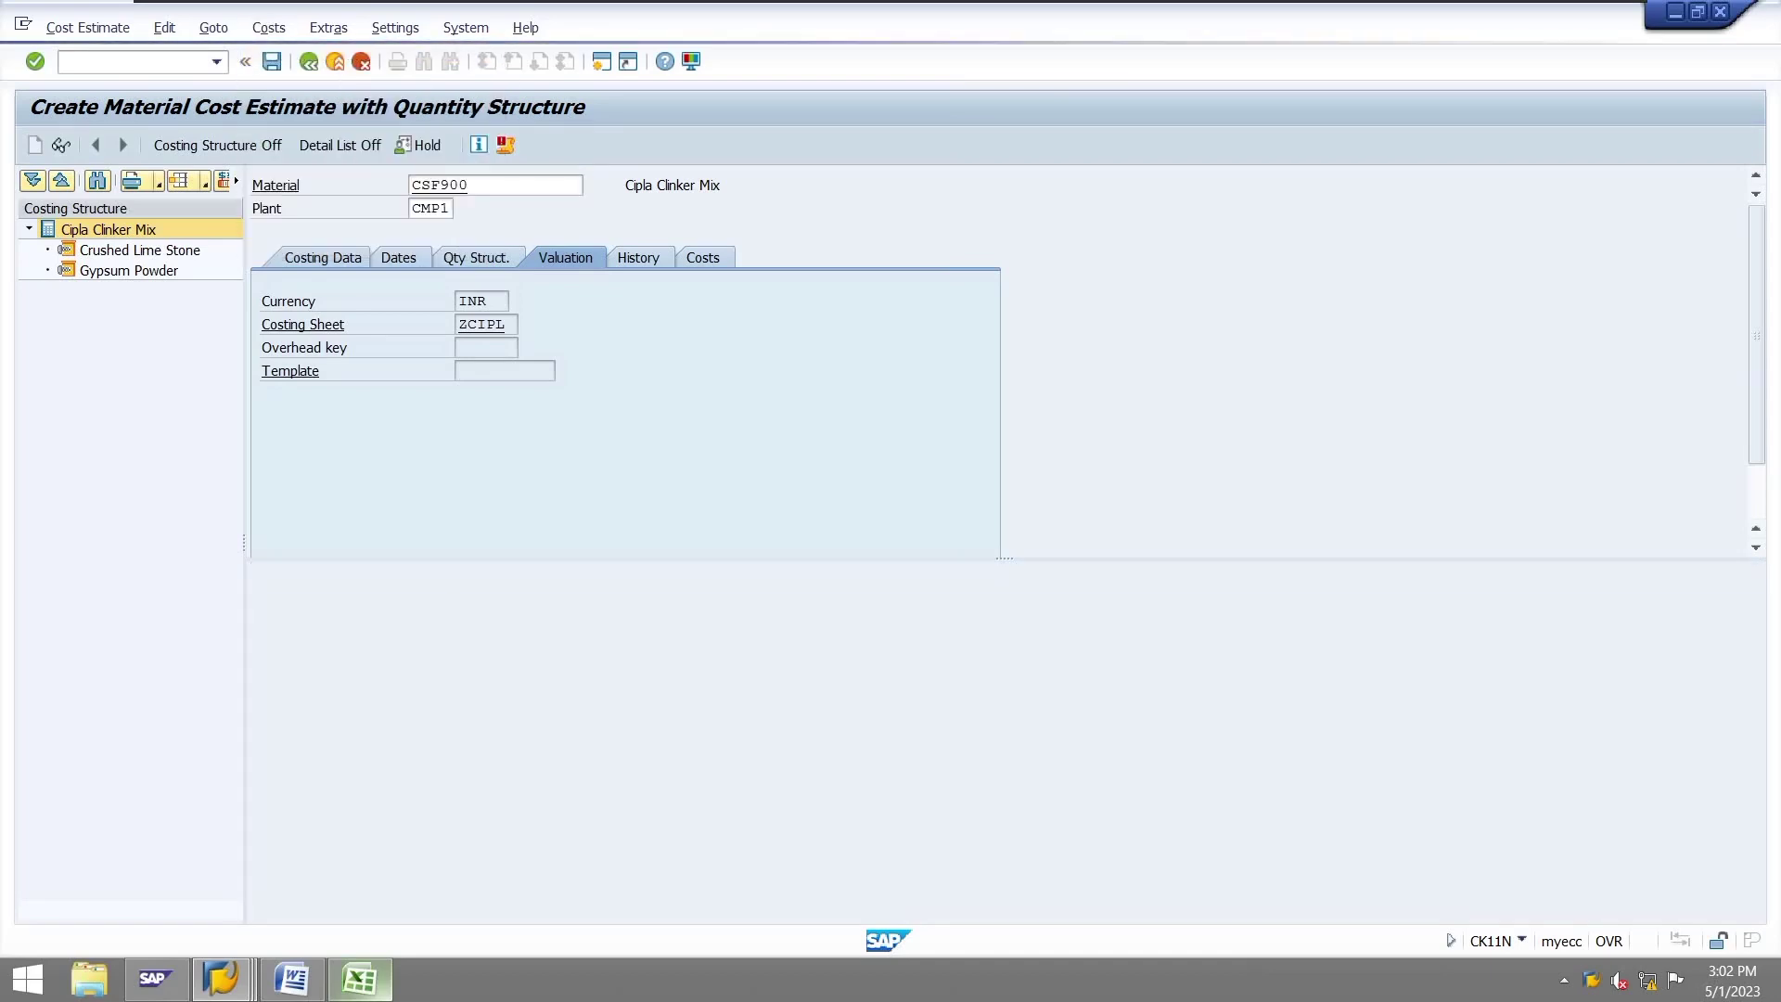
pyautogui.click(640, 258)
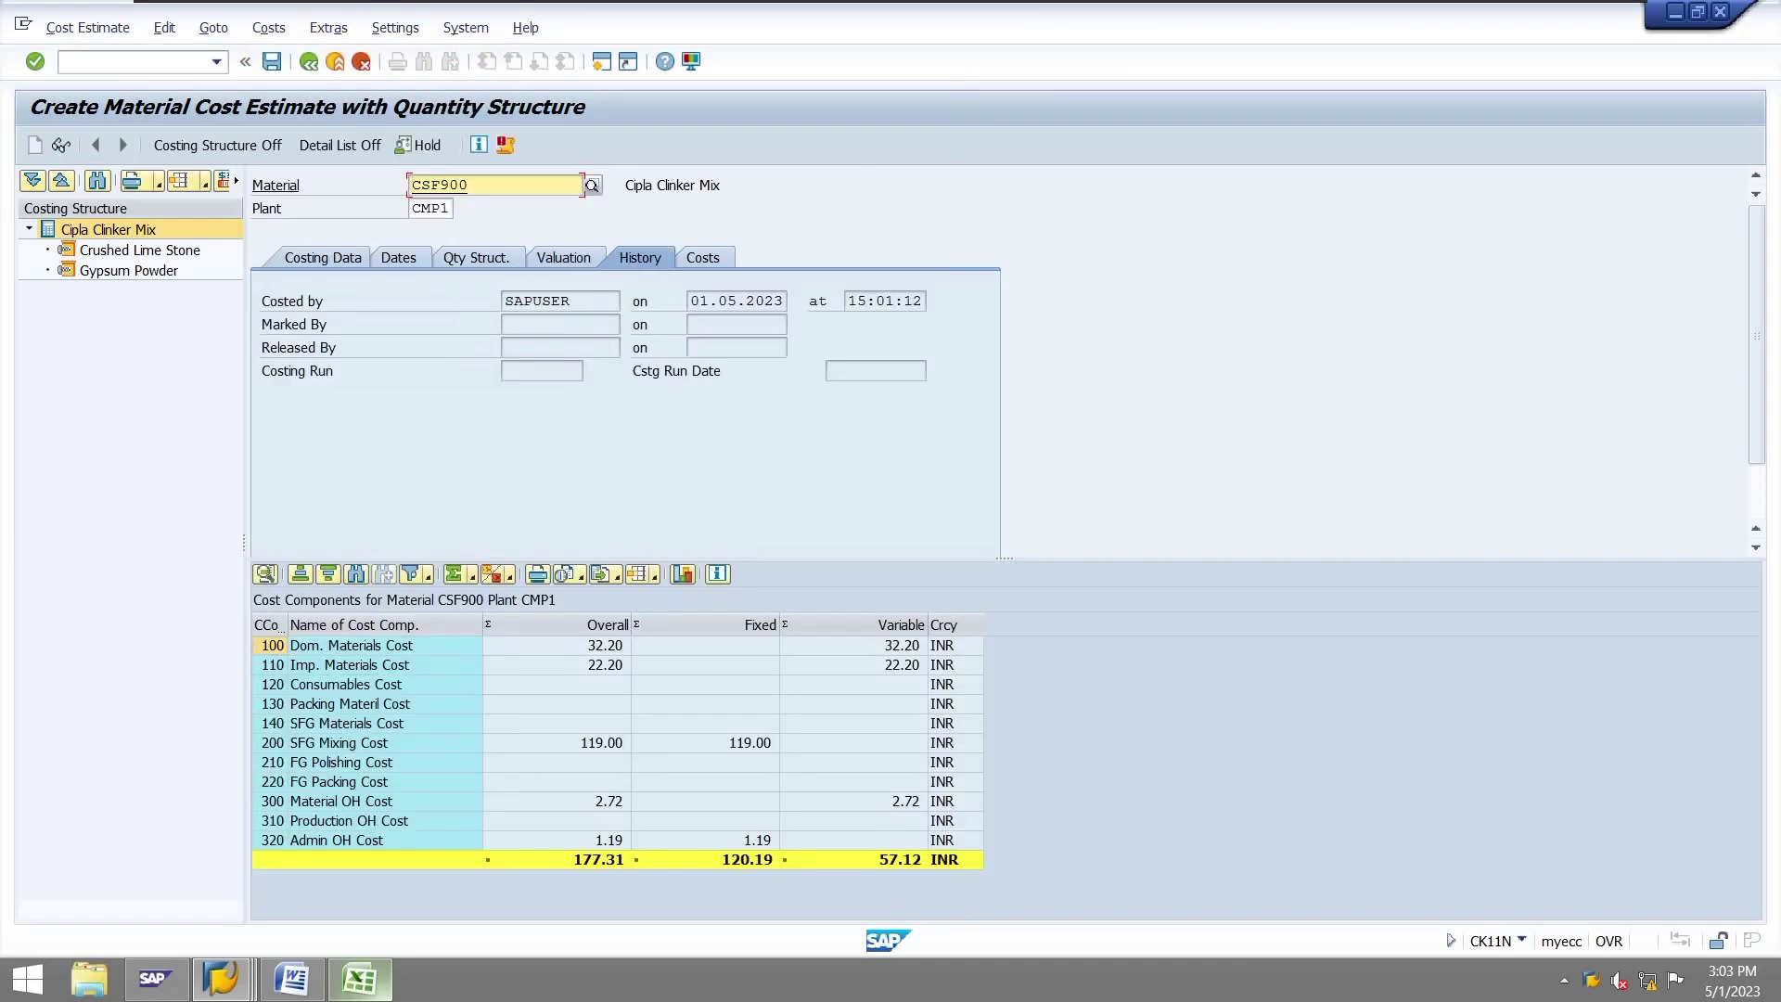
pyautogui.click(357, 982)
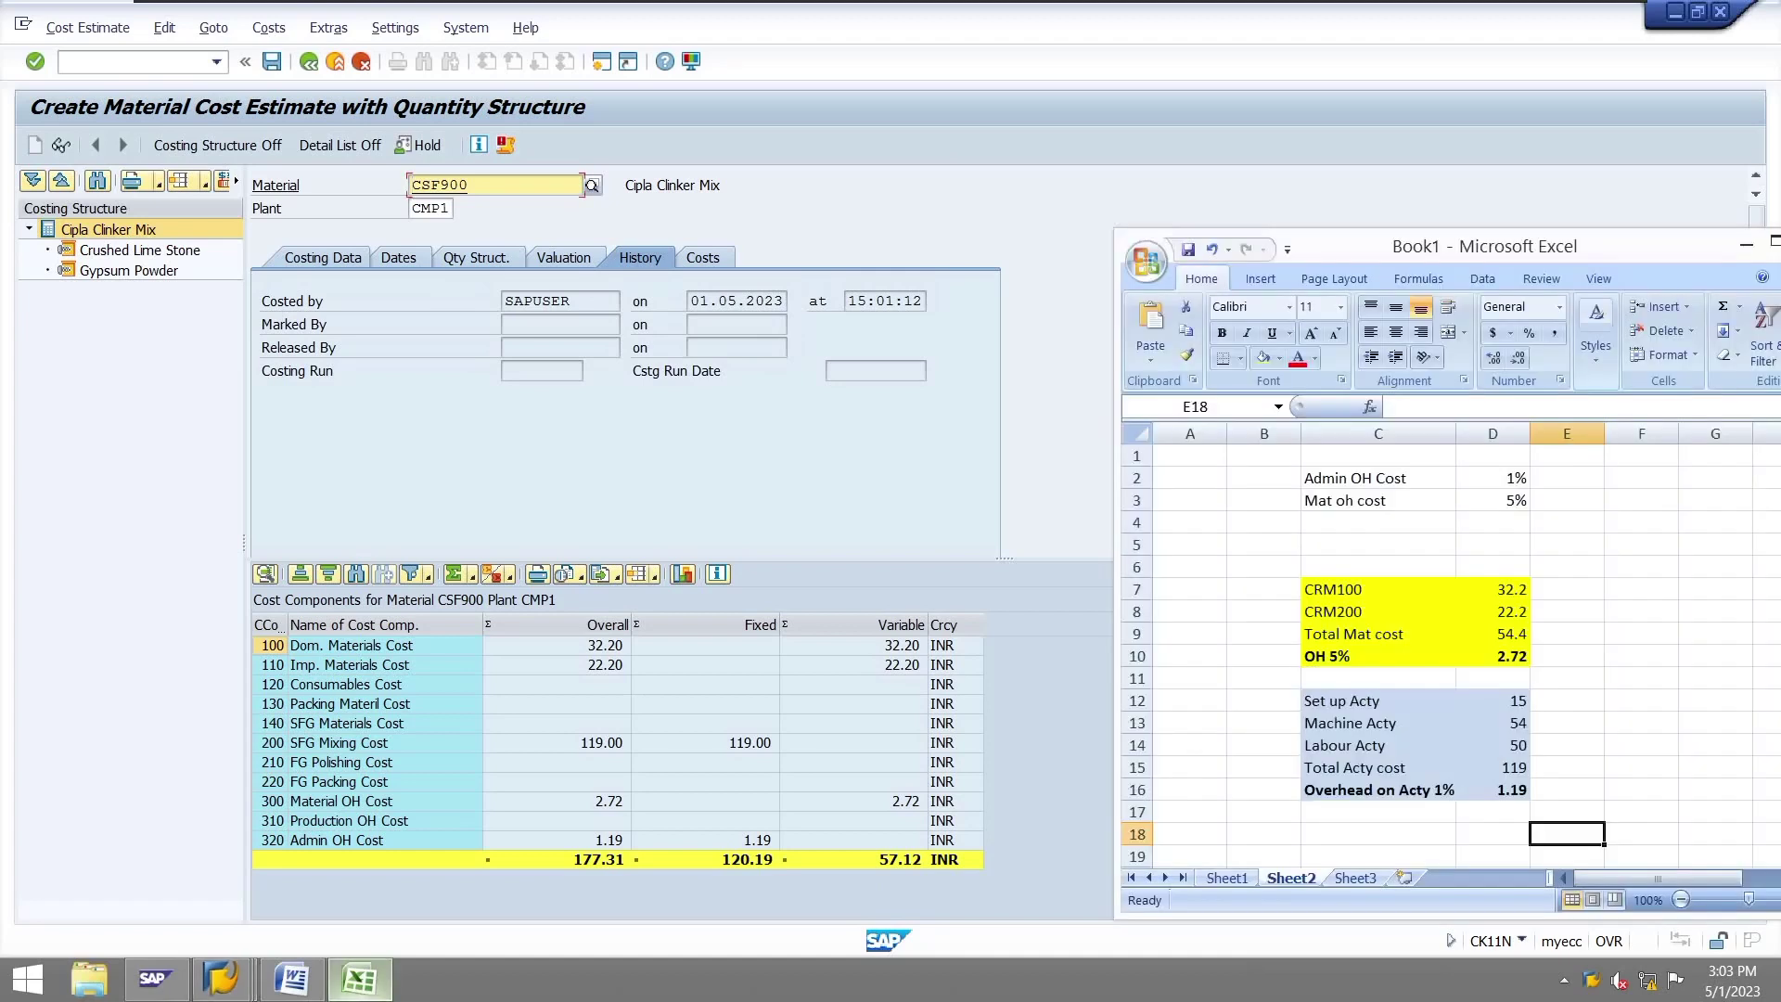